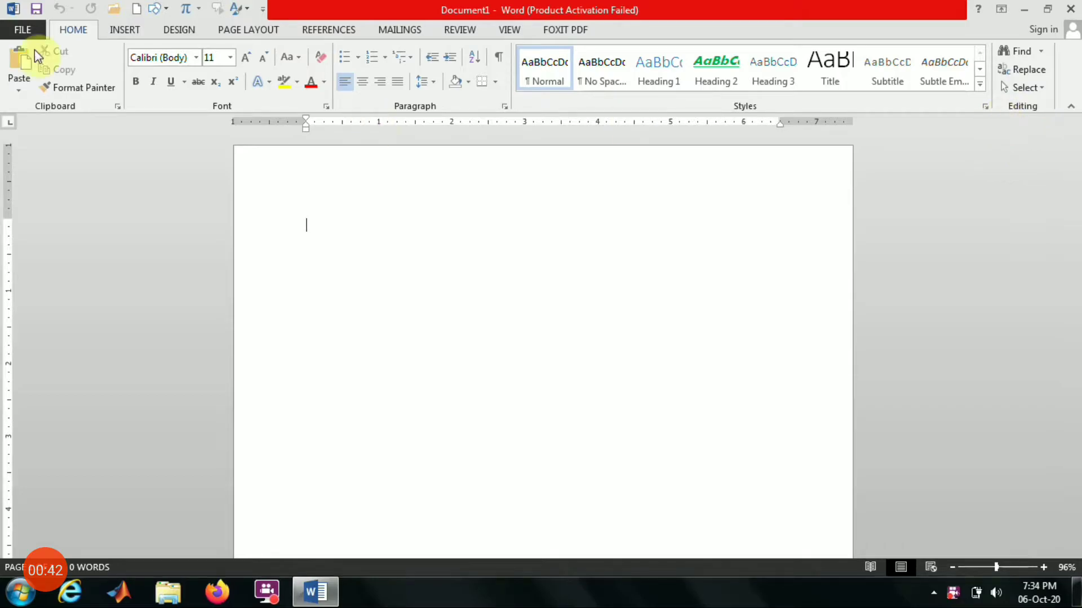
- Insert a table with 5 columns and 7 rows into the blank document
left_click(126, 32)
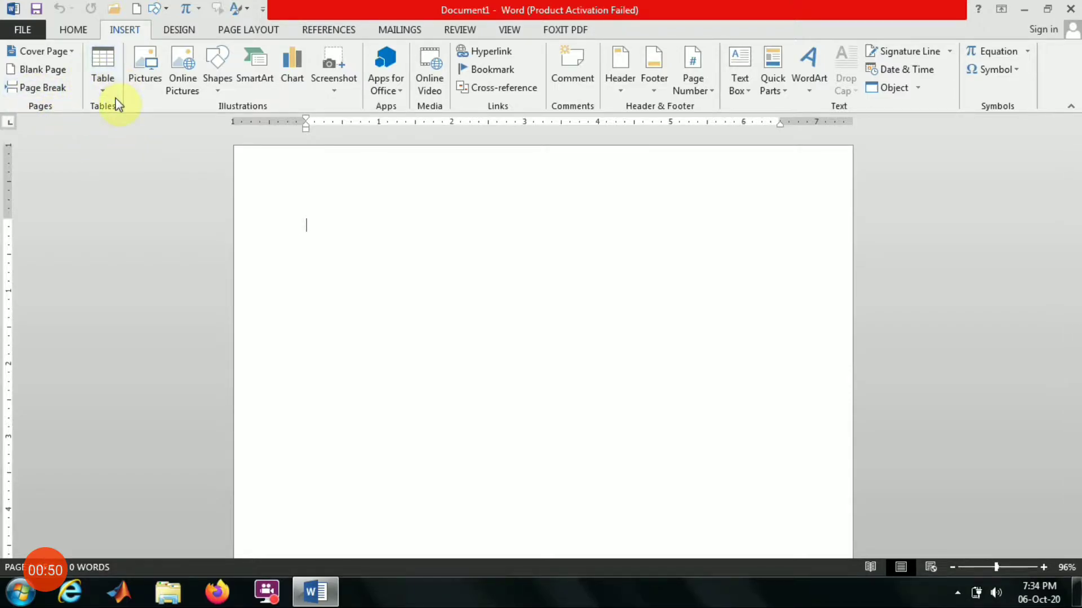
left_click(104, 83)
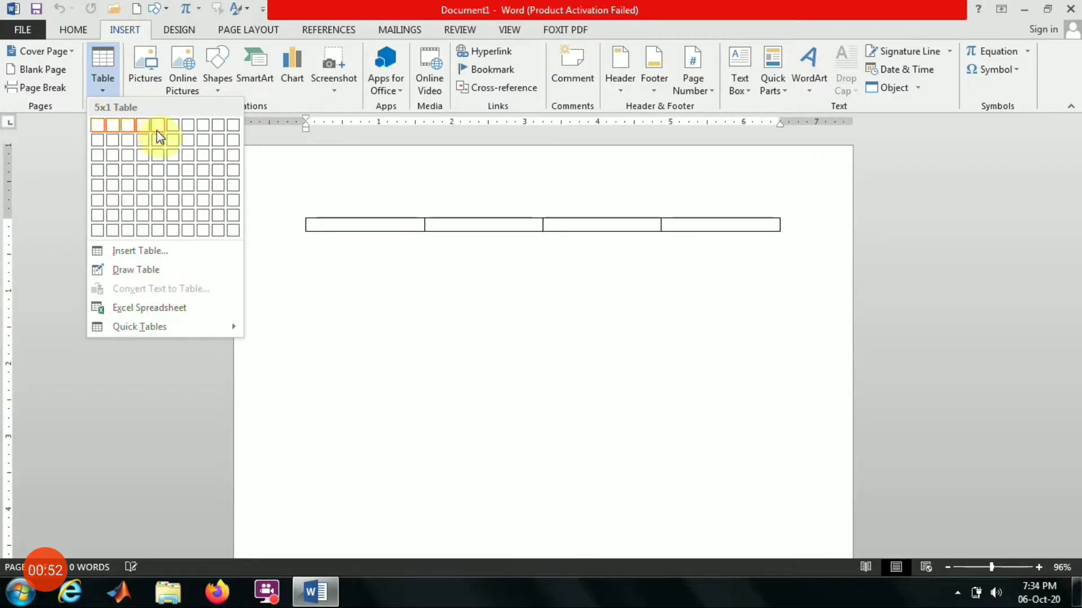
left_click(164, 216)
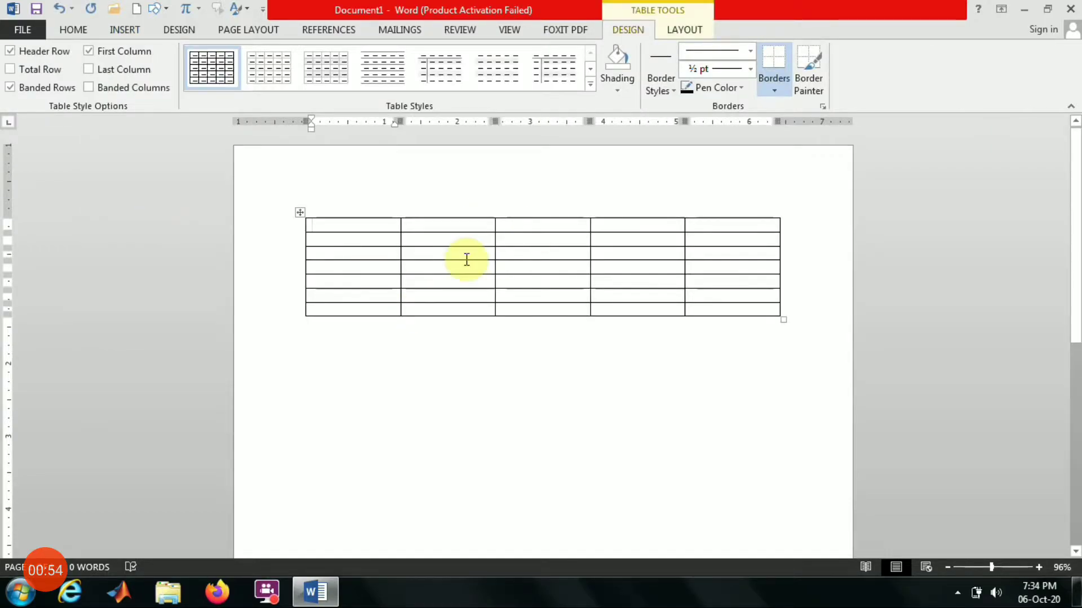
left_click(301, 213)
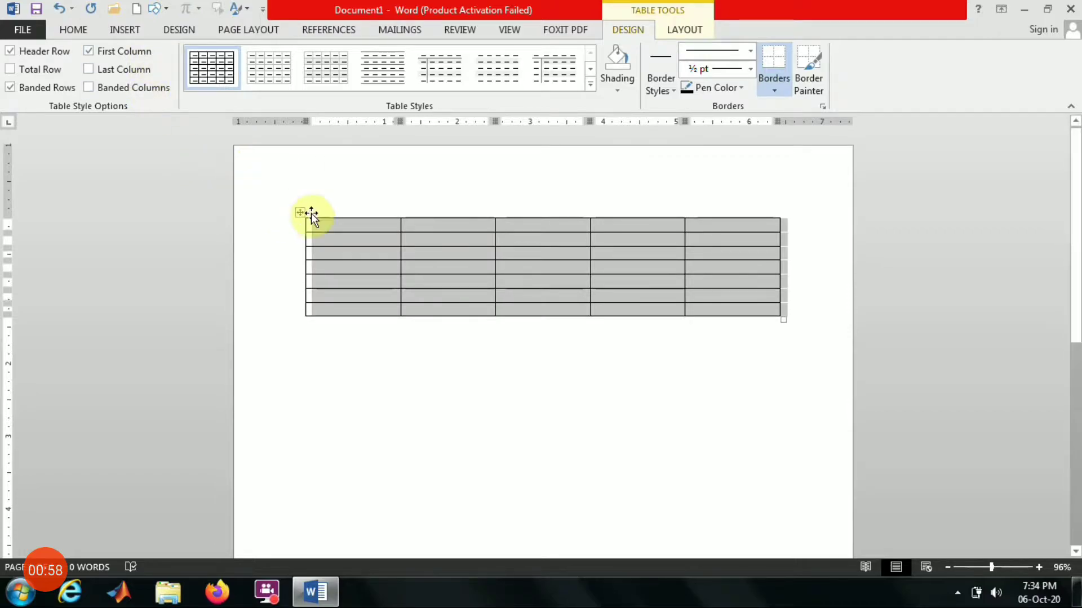
left_click(362, 254)
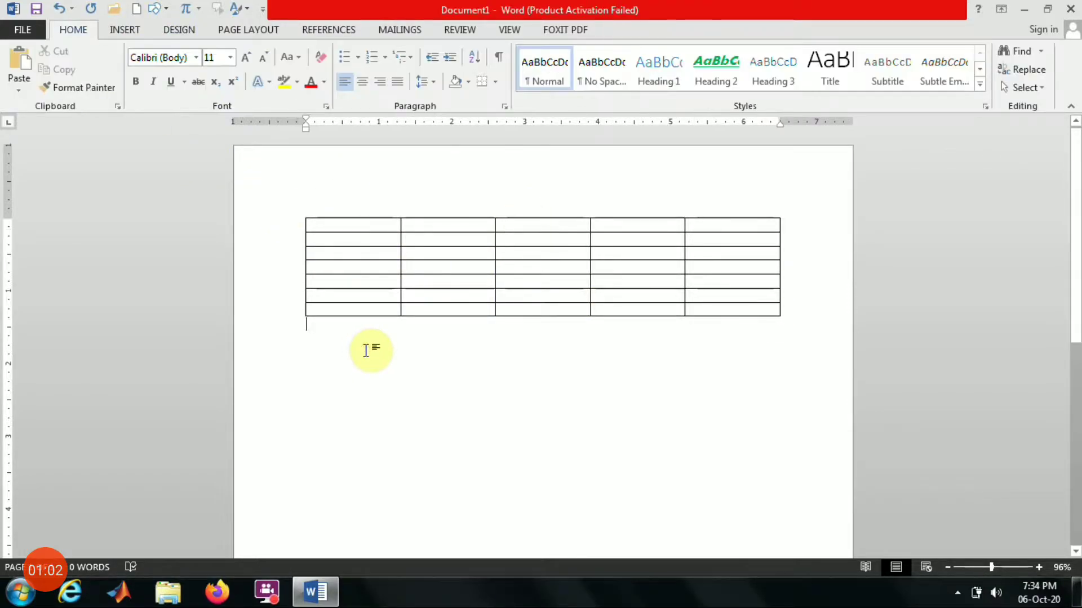
- Insert a new column to the left of the table's first column
left_click(320, 217)
right_click(320, 218)
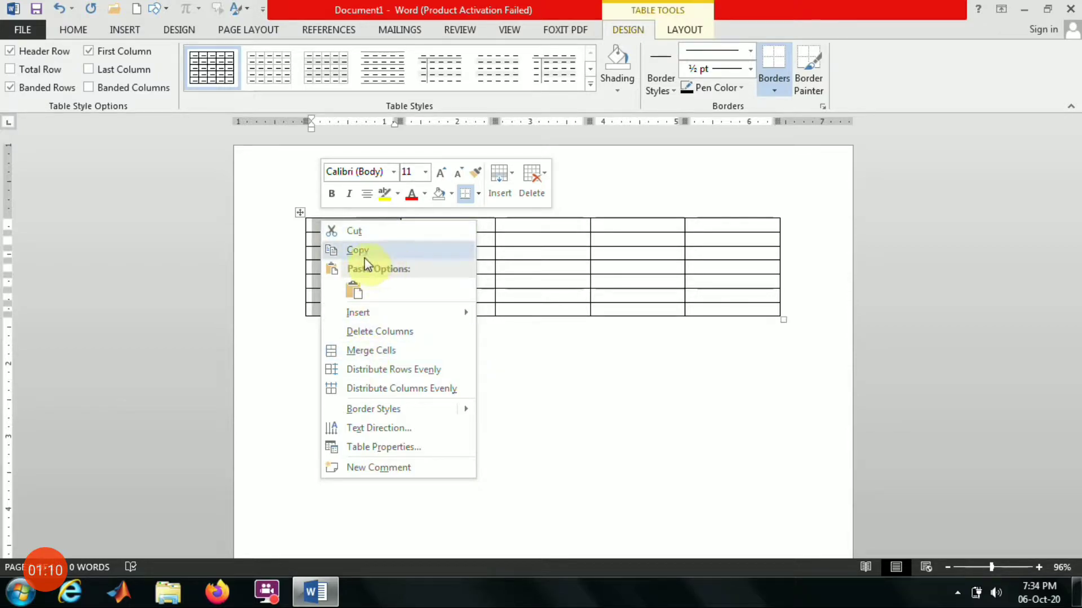
mouse_move(366, 320)
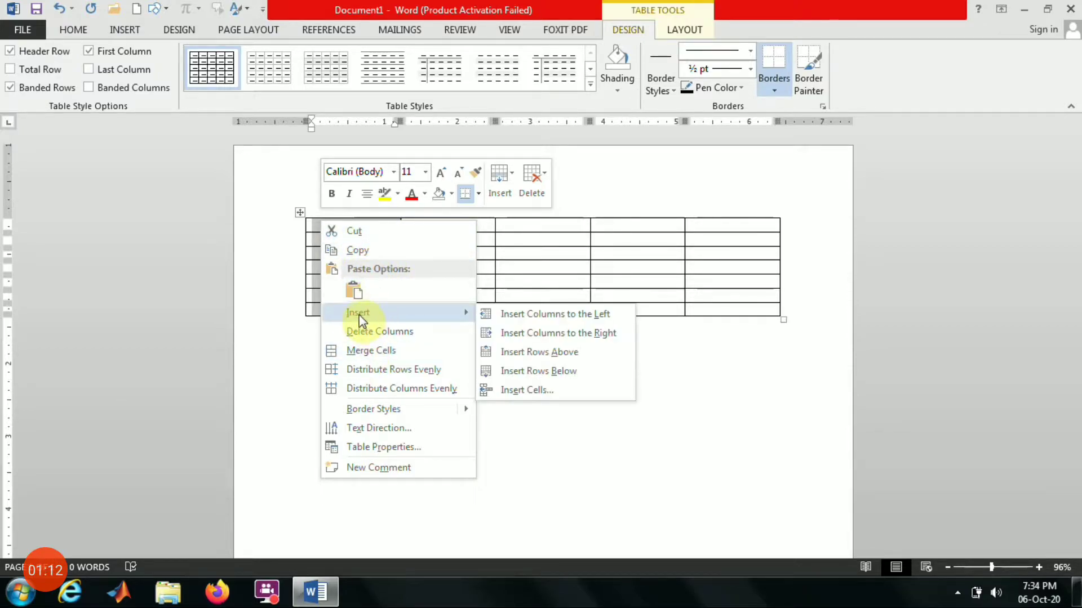
left_click(542, 313)
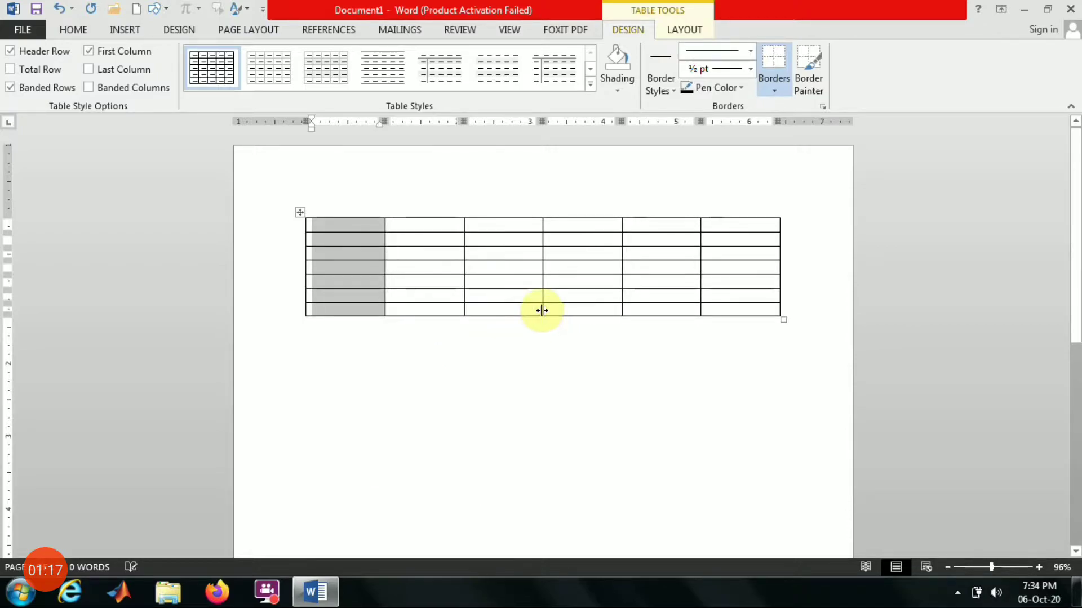
- Insert a new column to the right of the table's first column
right_click(362, 217)
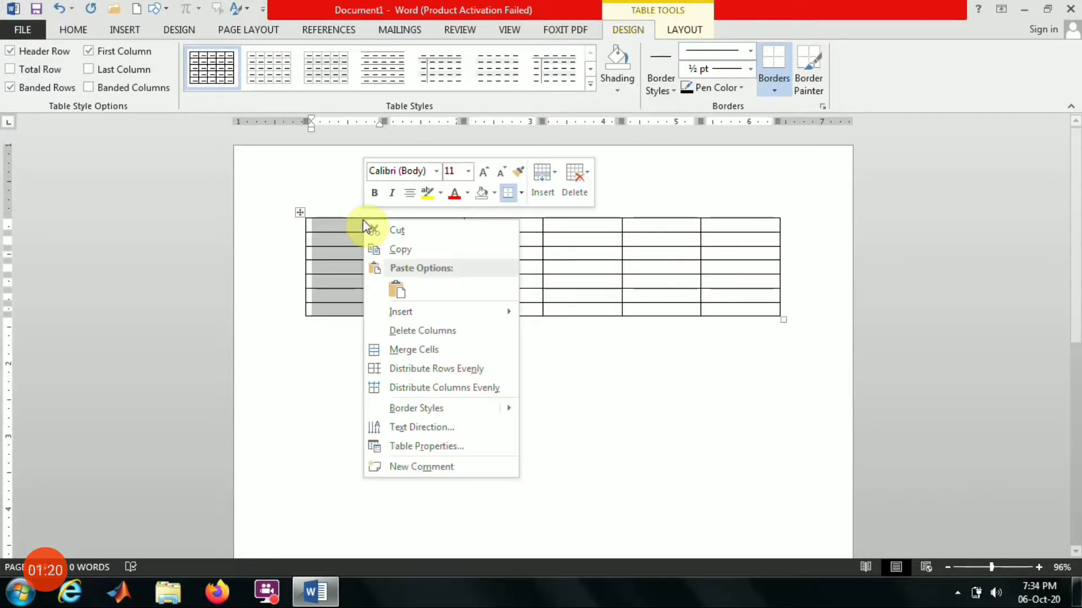
mouse_move(471, 312)
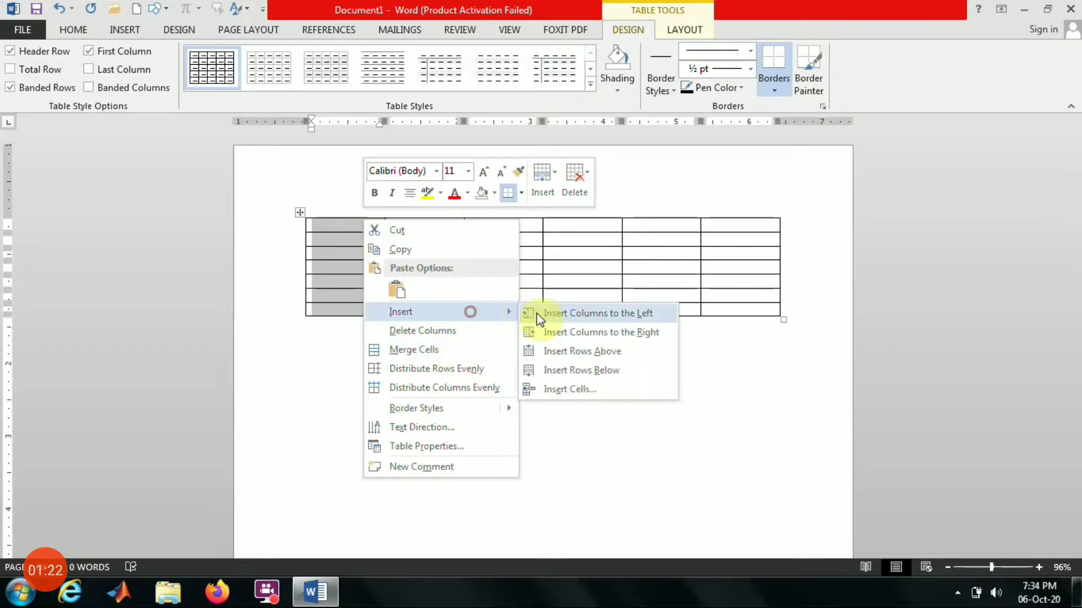
left_click(566, 331)
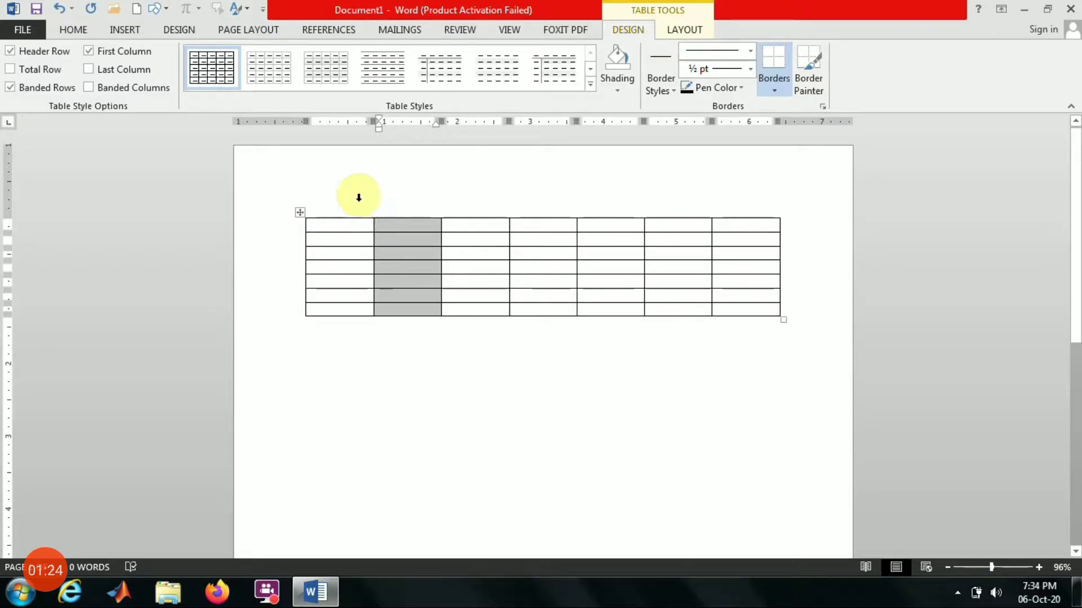
- Shade the newly inserted second column light green and clear the selection
left_click(78, 31)
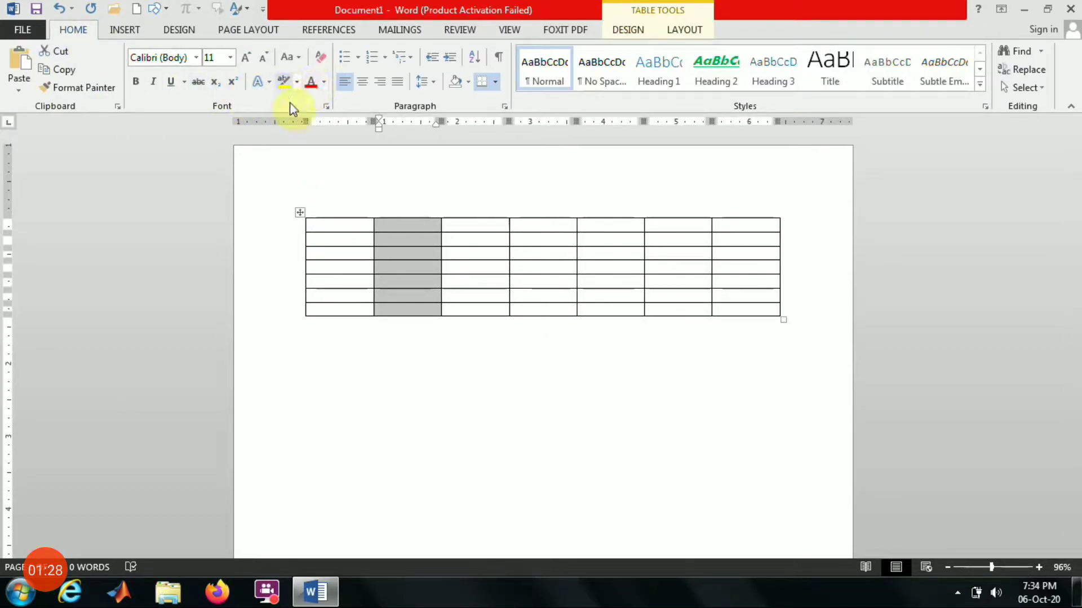
left_click(468, 82)
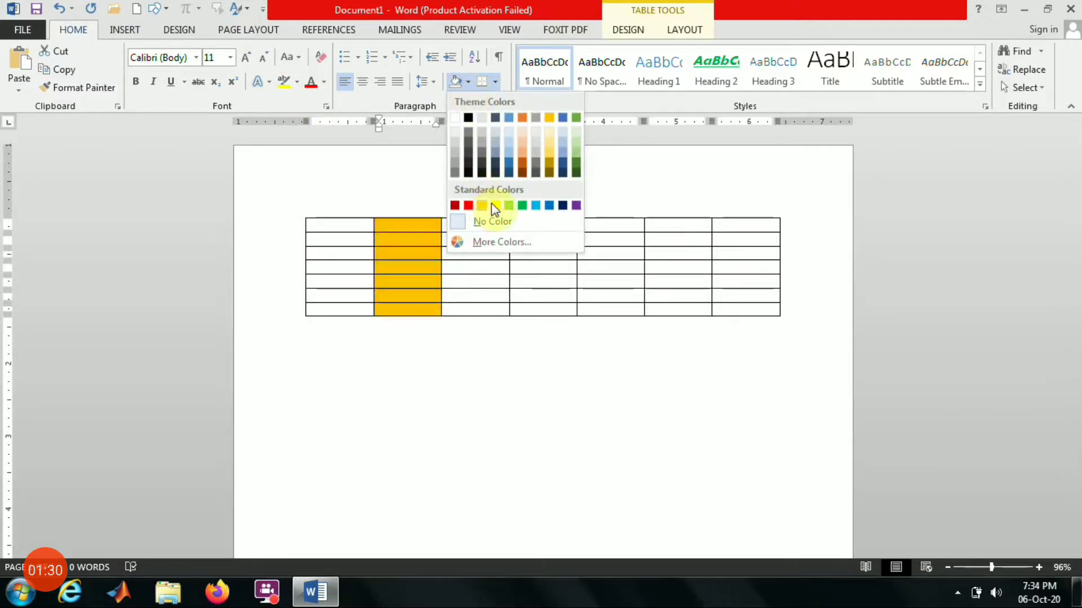
left_click(508, 205)
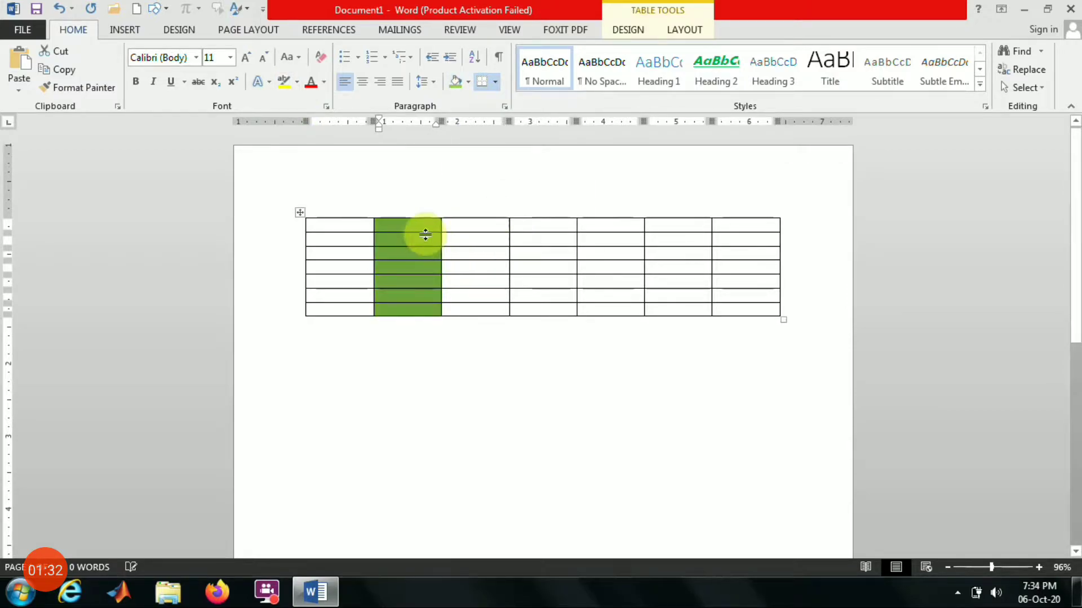
right_click(422, 217)
left_click(396, 242)
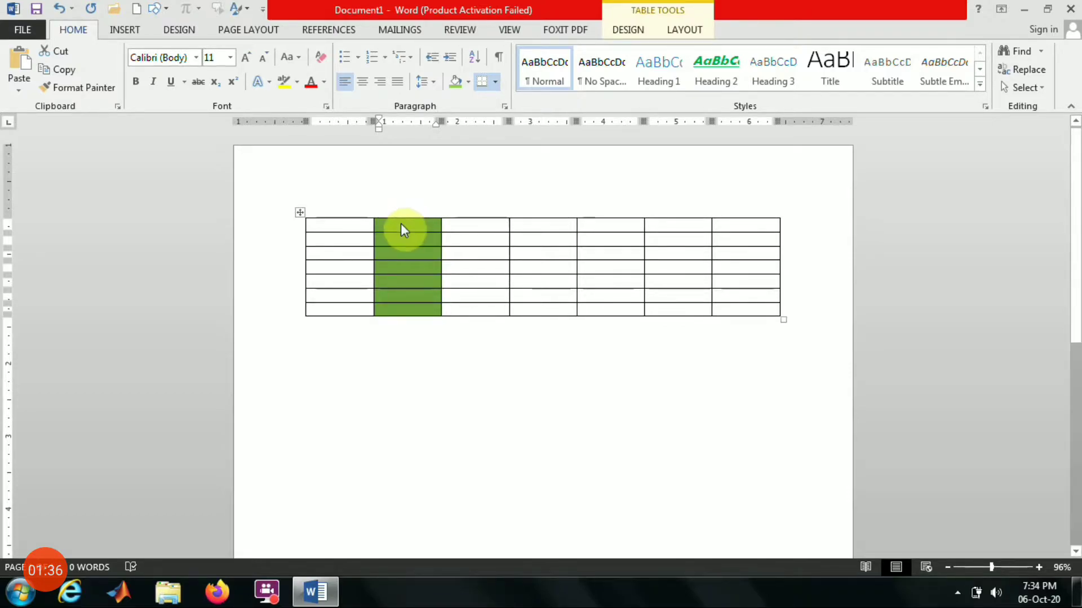
left_click(401, 223)
left_click(408, 257)
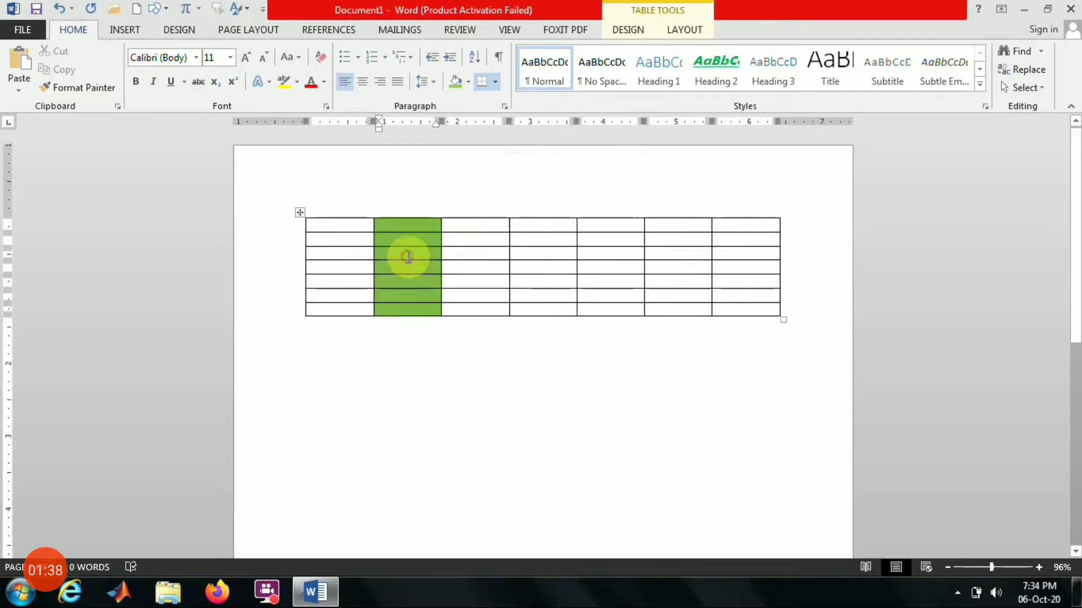
left_click(401, 388)
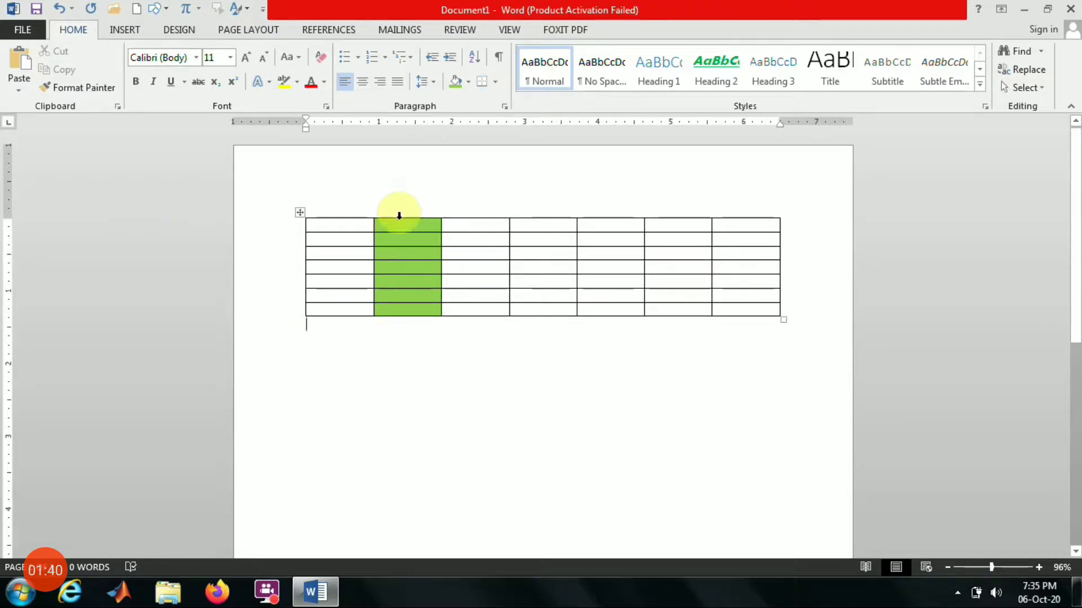
- Select the green column and insert seven new rows above the existing rows
left_click(399, 216)
right_click(397, 220)
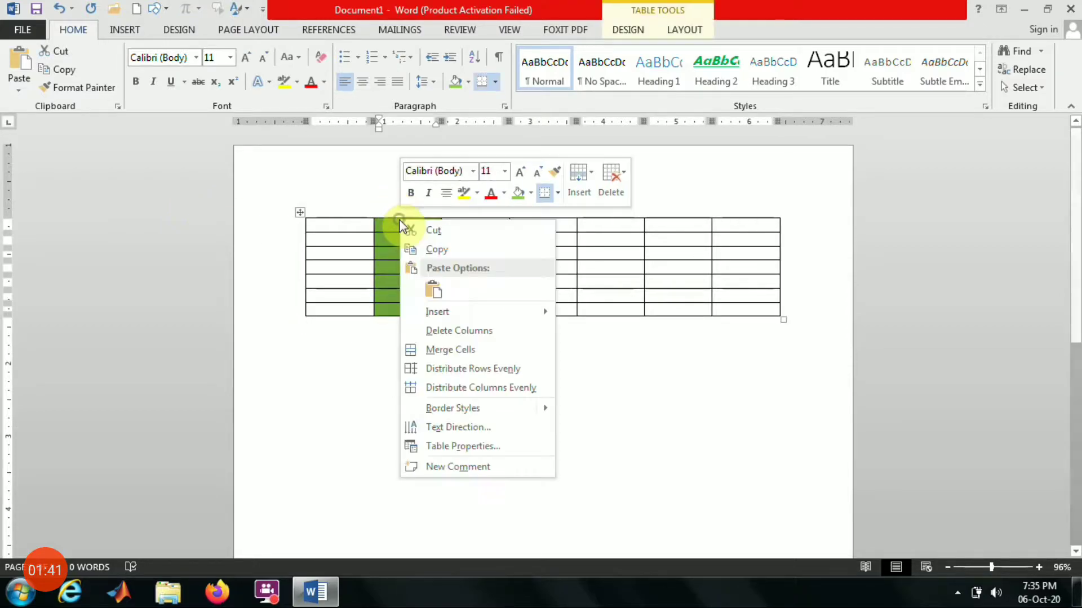
left_click(513, 313)
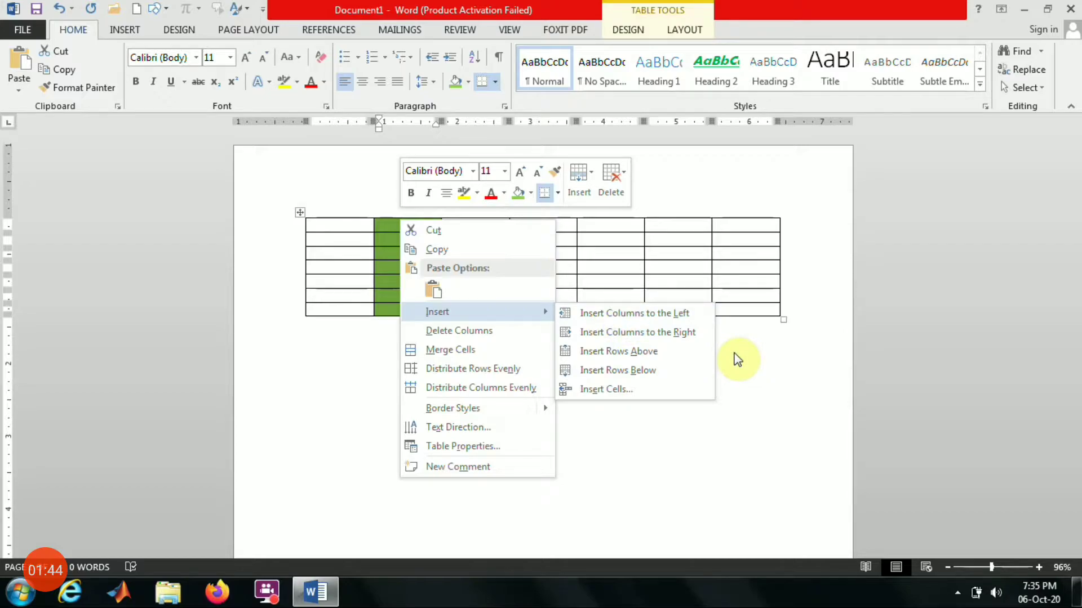
left_click(647, 352)
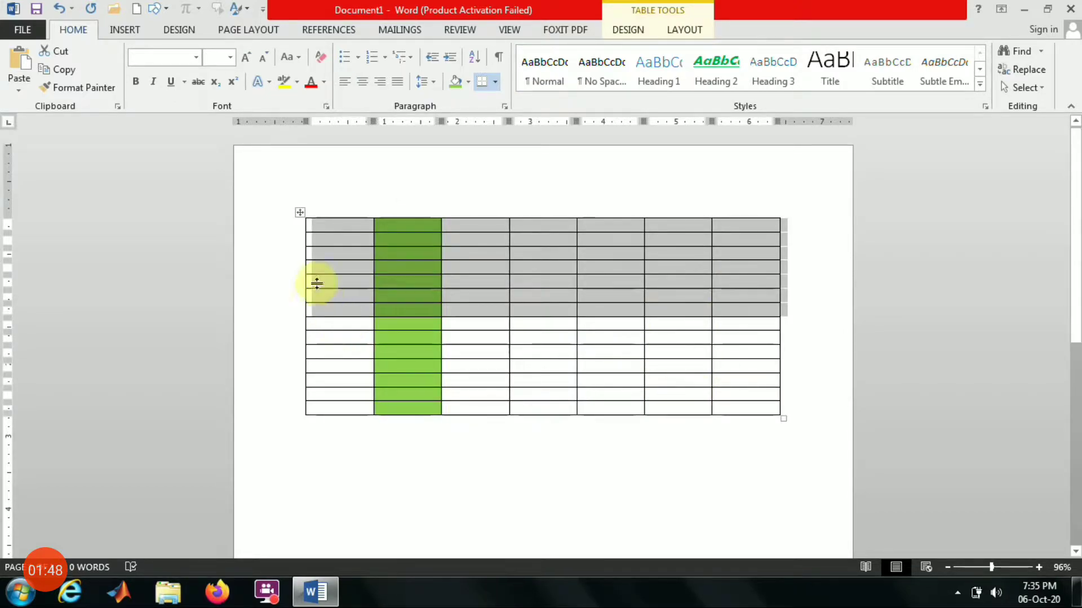
- Insert seven more rows below the selected rows
right_click(416, 288)
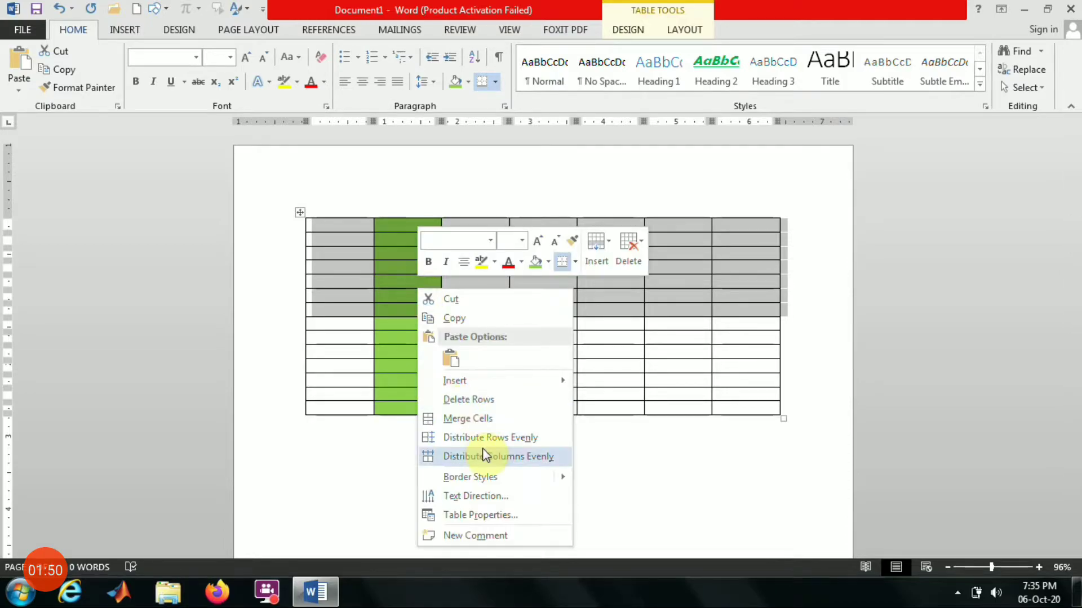
mouse_move(504, 381)
left_click(634, 439)
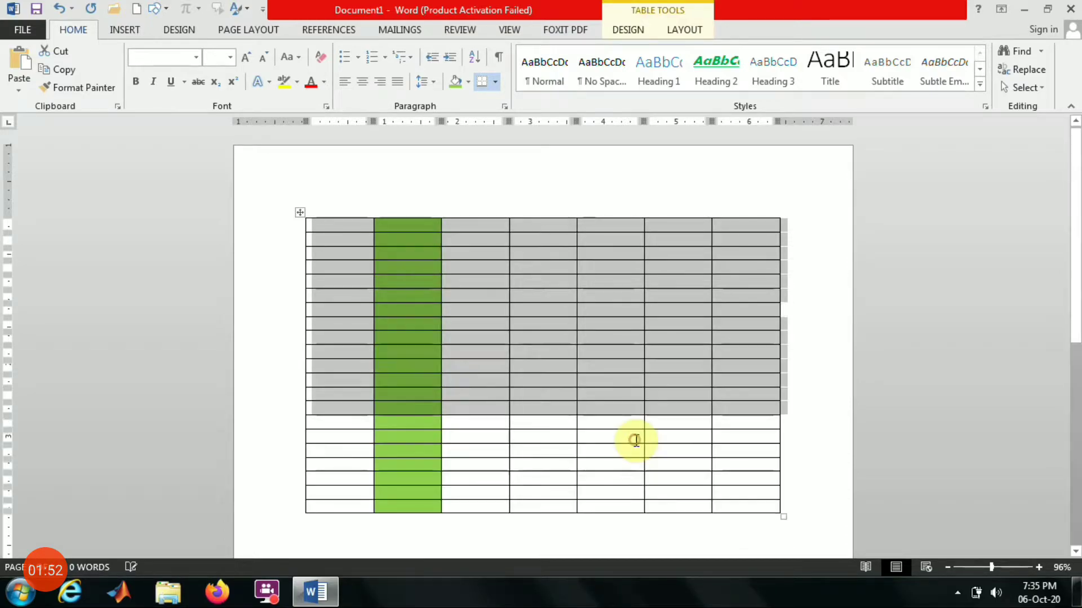
- Select the green column and use Insert Cells with the Insert entire column option to add a column
right_click(400, 217)
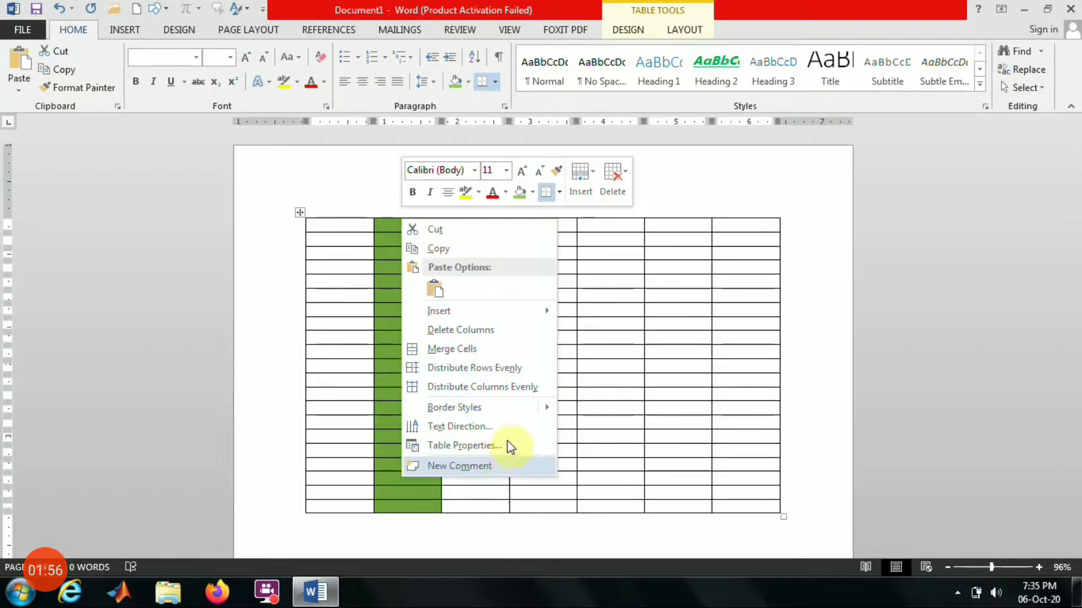
mouse_move(542, 321)
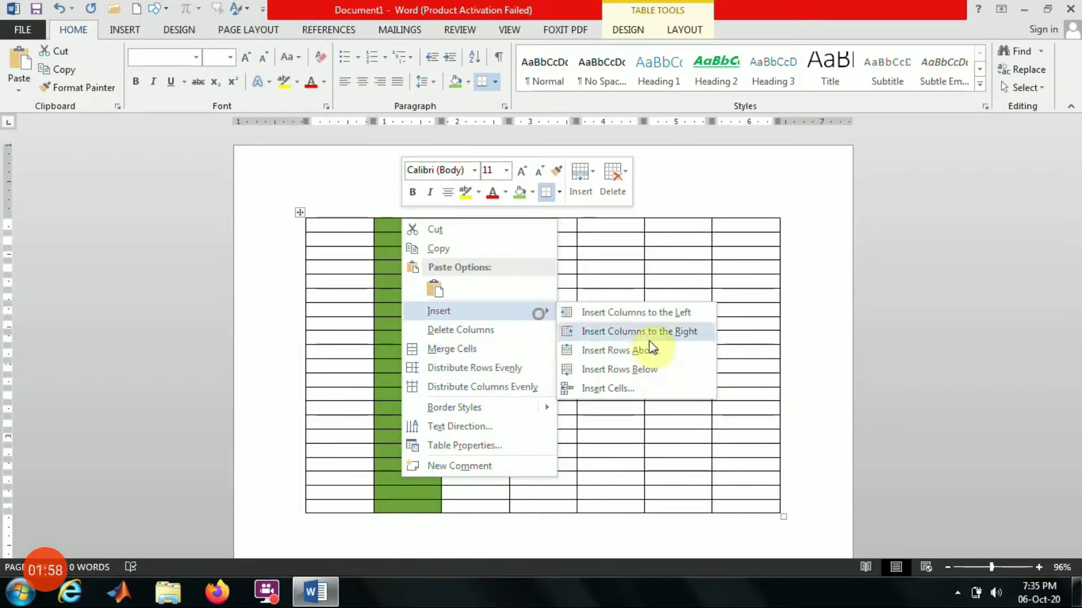
left_click(629, 392)
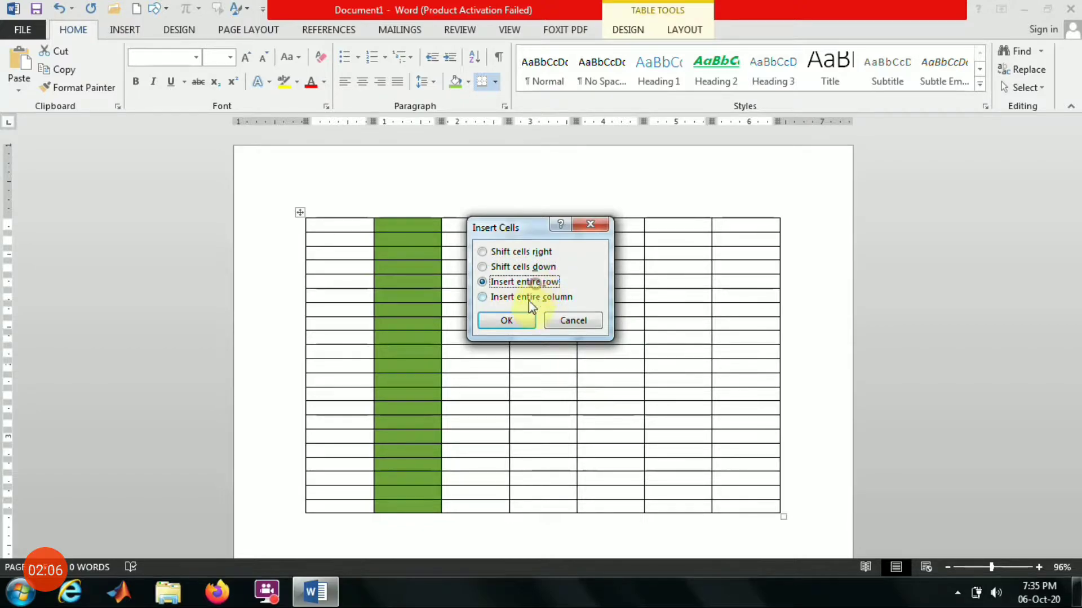
left_click(507, 321)
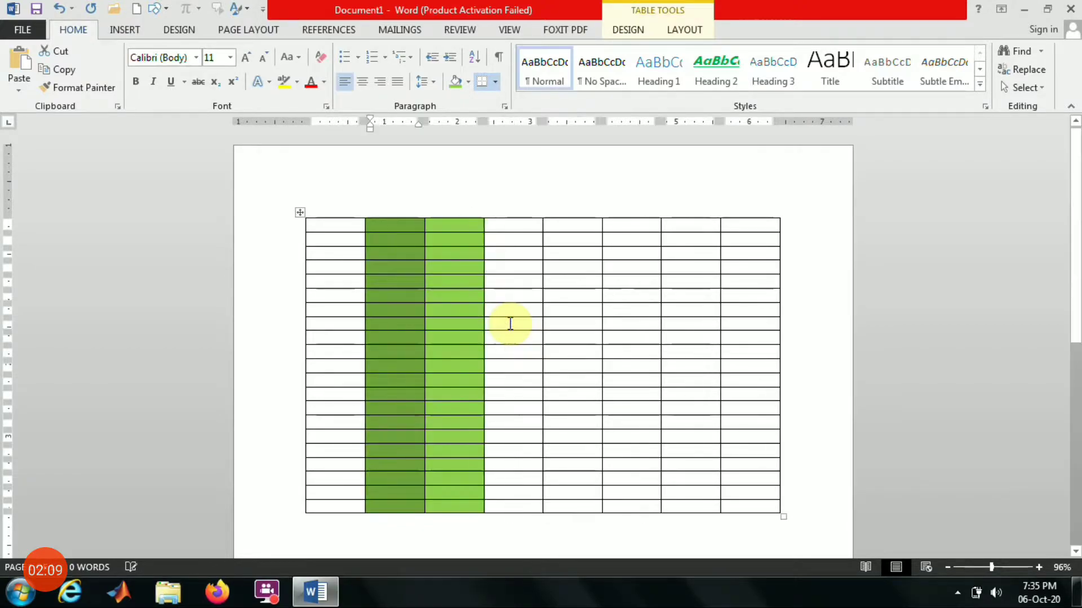
- Select the second green column, use Insert Cells with Insert entire row, and check the extended table
right_click(450, 218)
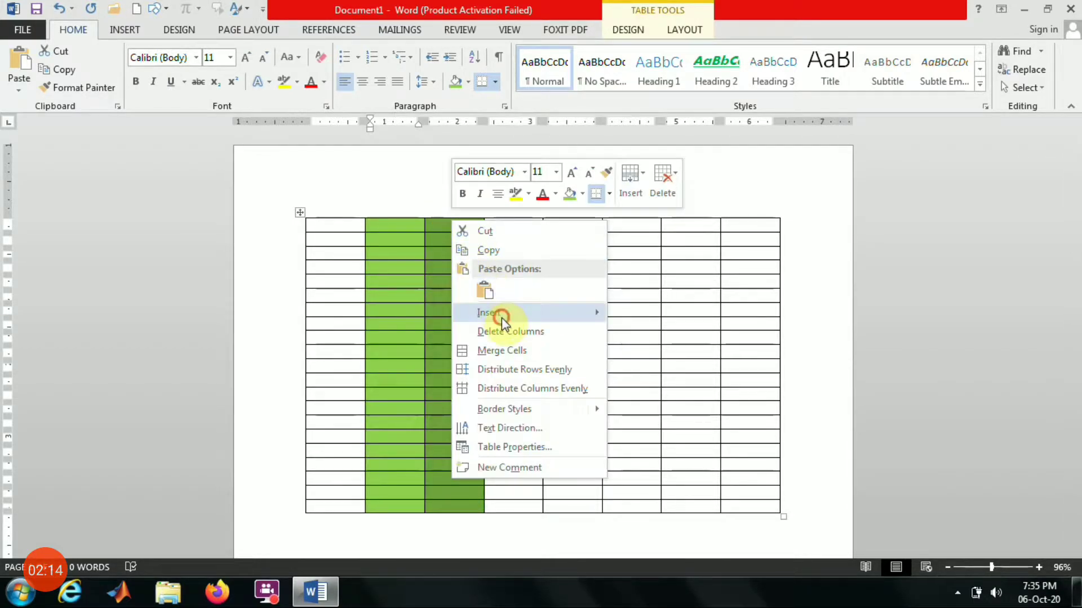
mouse_move(499, 313)
left_click(657, 391)
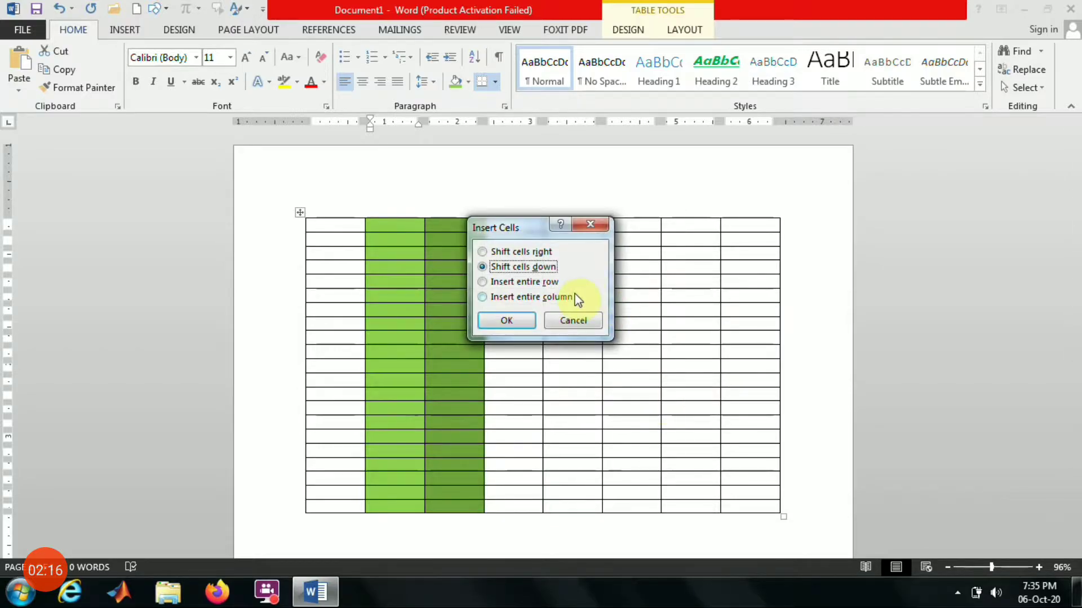
left_click(507, 321)
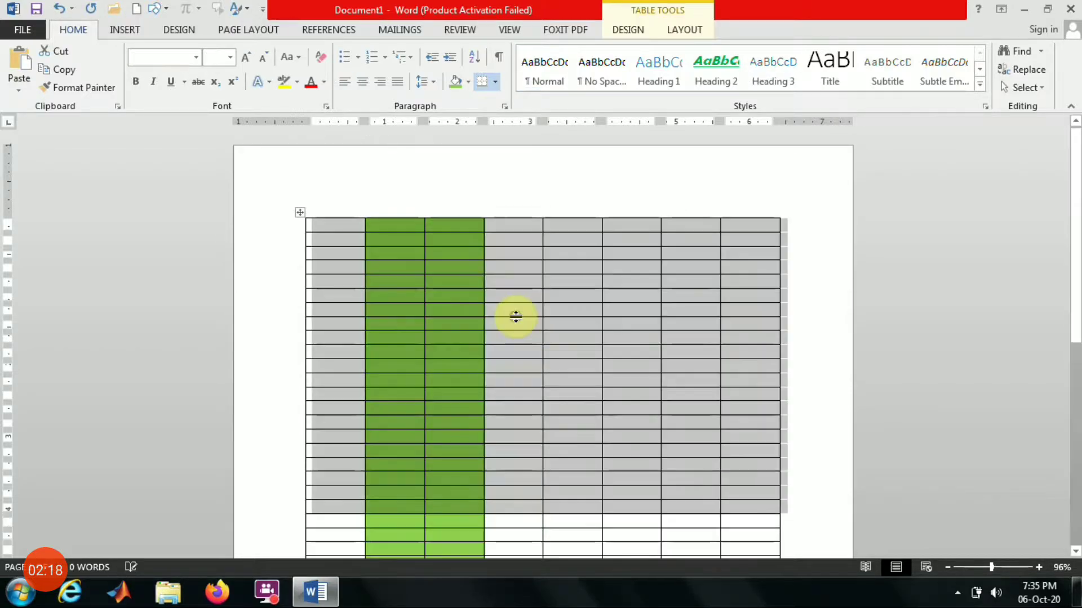
scroll(531, 290, "down", 5)
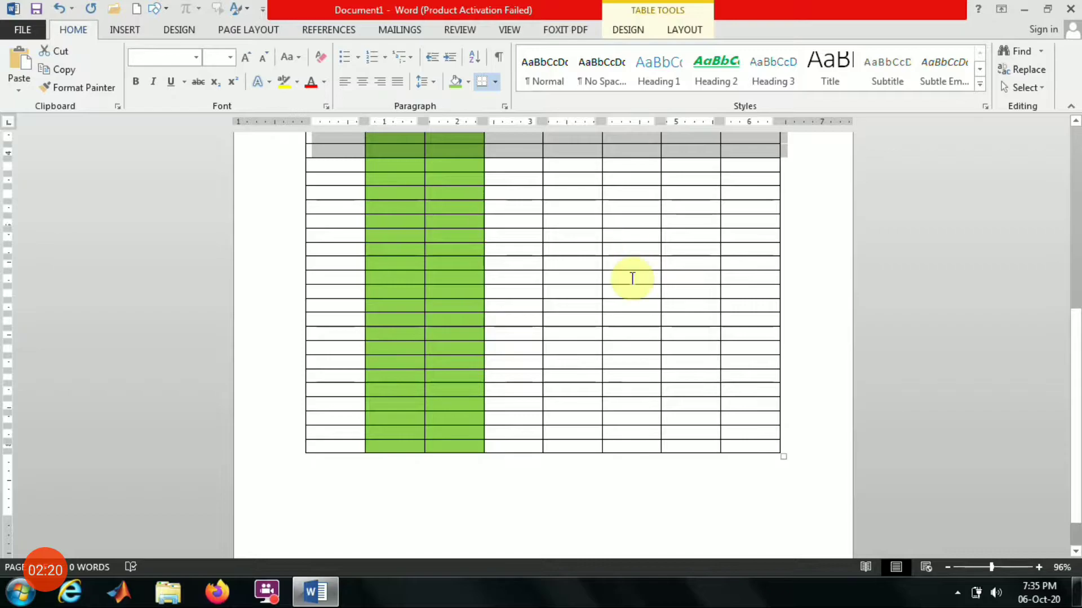
scroll(418, 353, "up", 5)
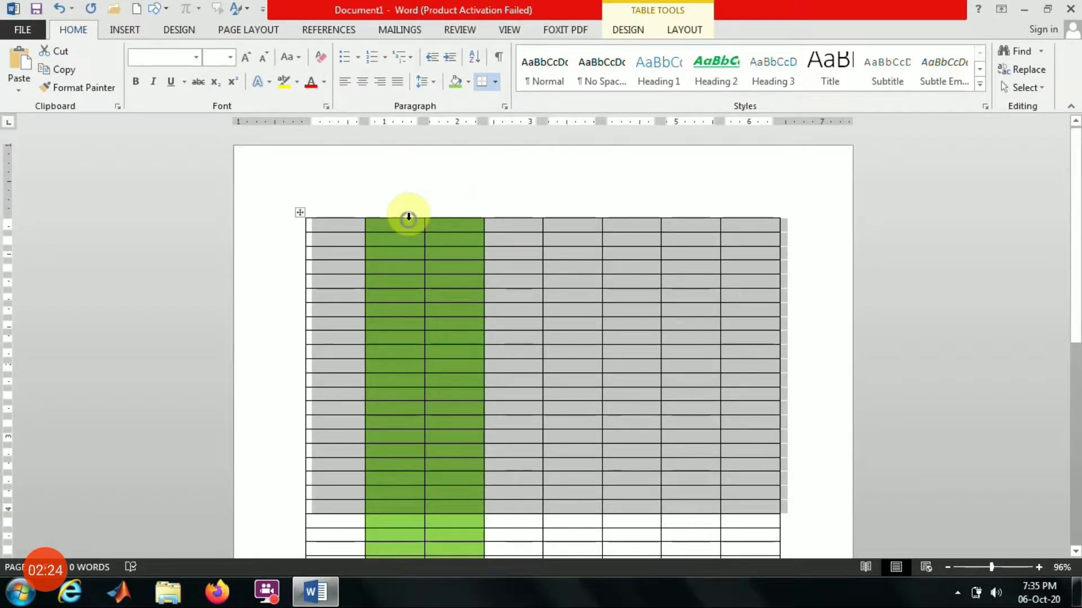
- With the inserted rows selected, use Insert Cells with Insert entire column and check the widened table
right_click(410, 221)
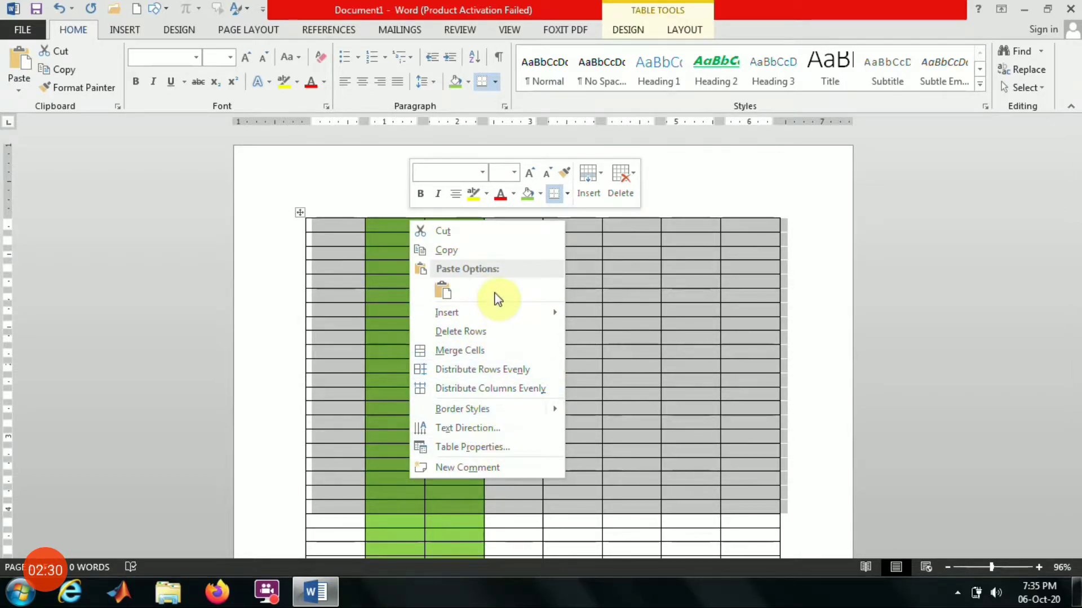
mouse_move(495, 309)
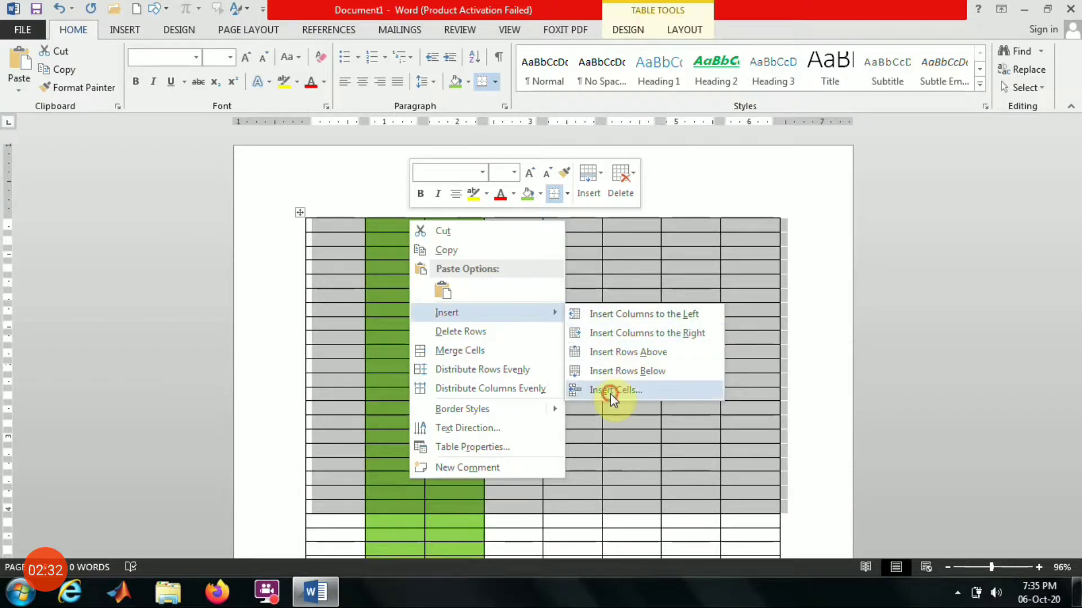
left_click(610, 394)
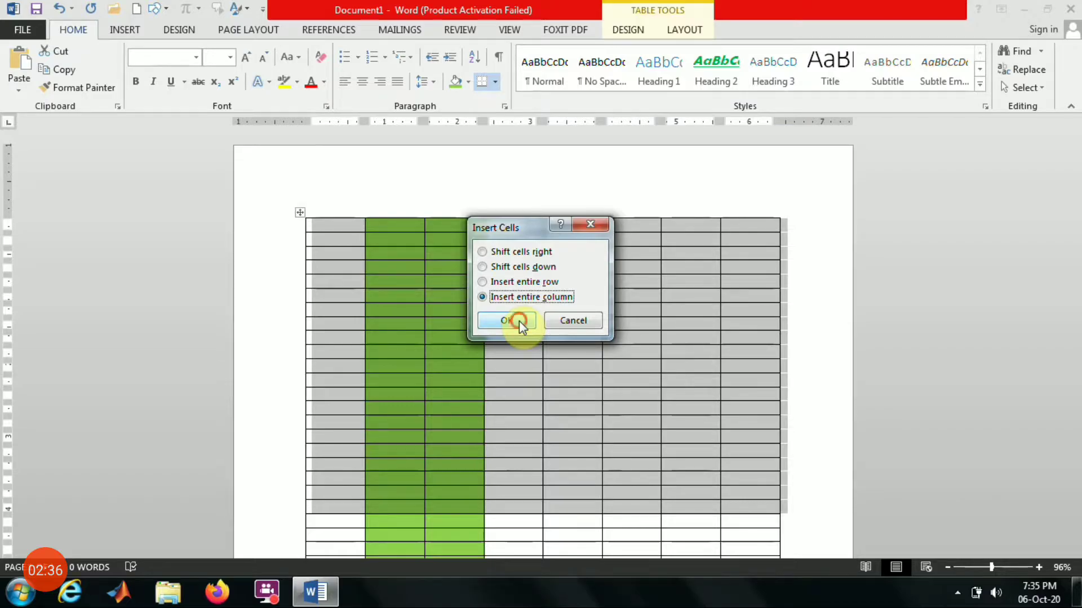
left_click(519, 323)
scroll(514, 345, "down", 5)
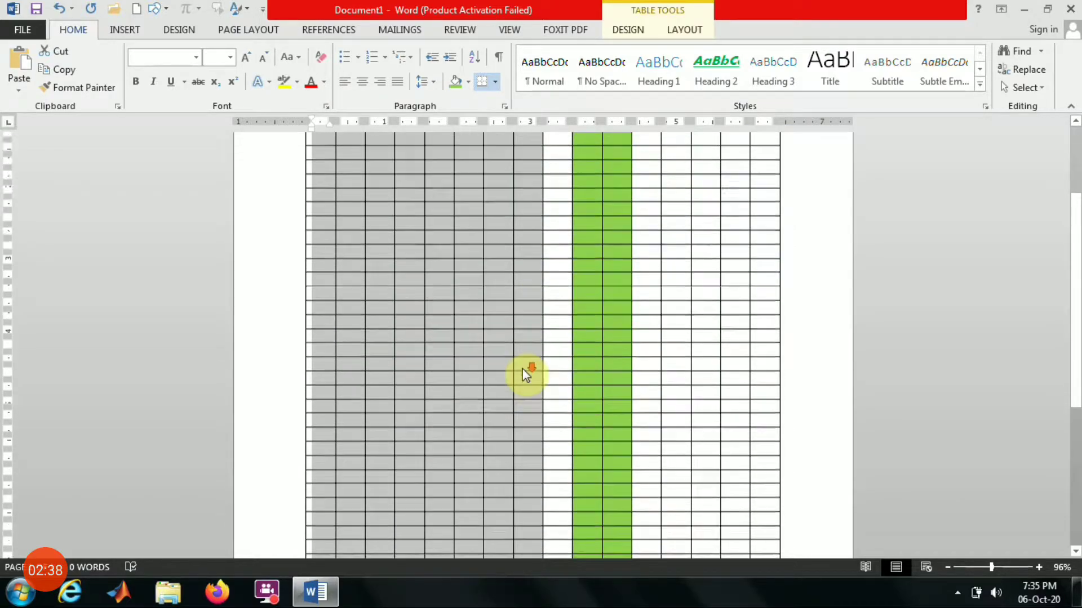
scroll(534, 405, "up", 5)
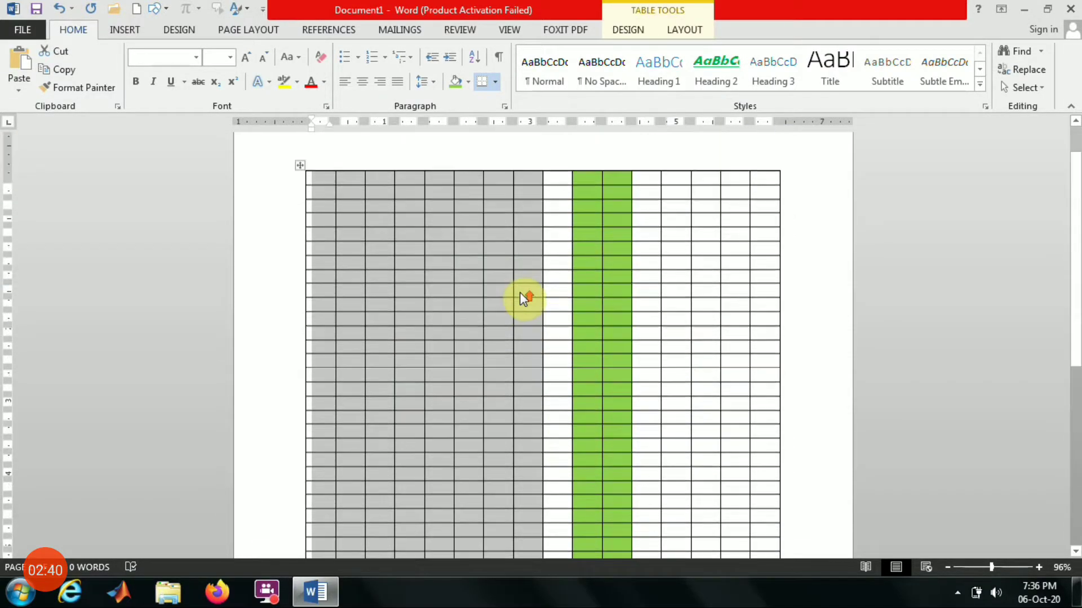
scroll(521, 302, "down", 5)
scroll(527, 355, "up", 5)
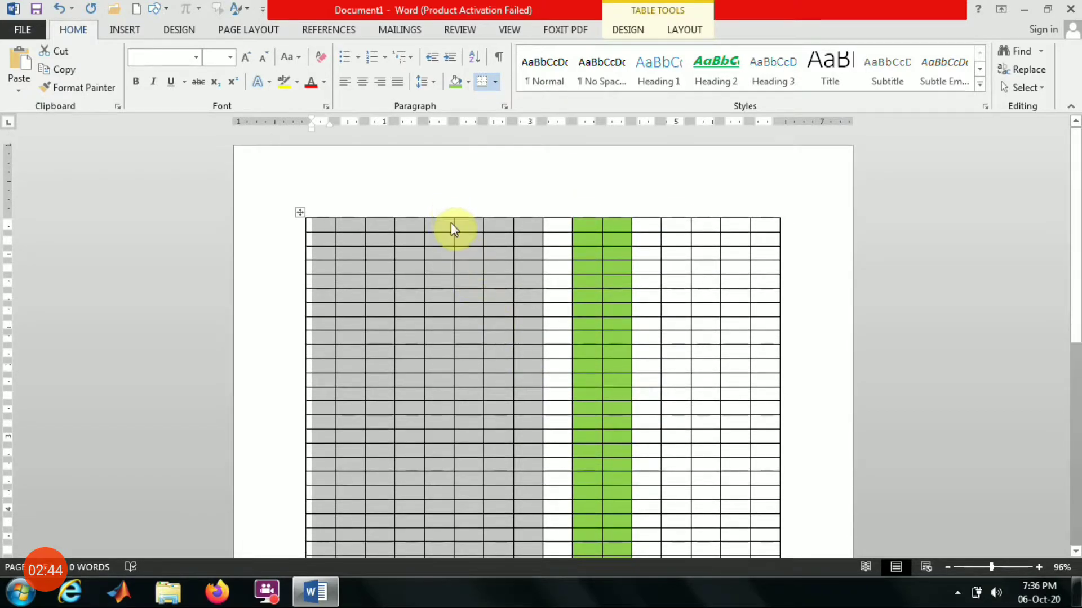
right_click(442, 217)
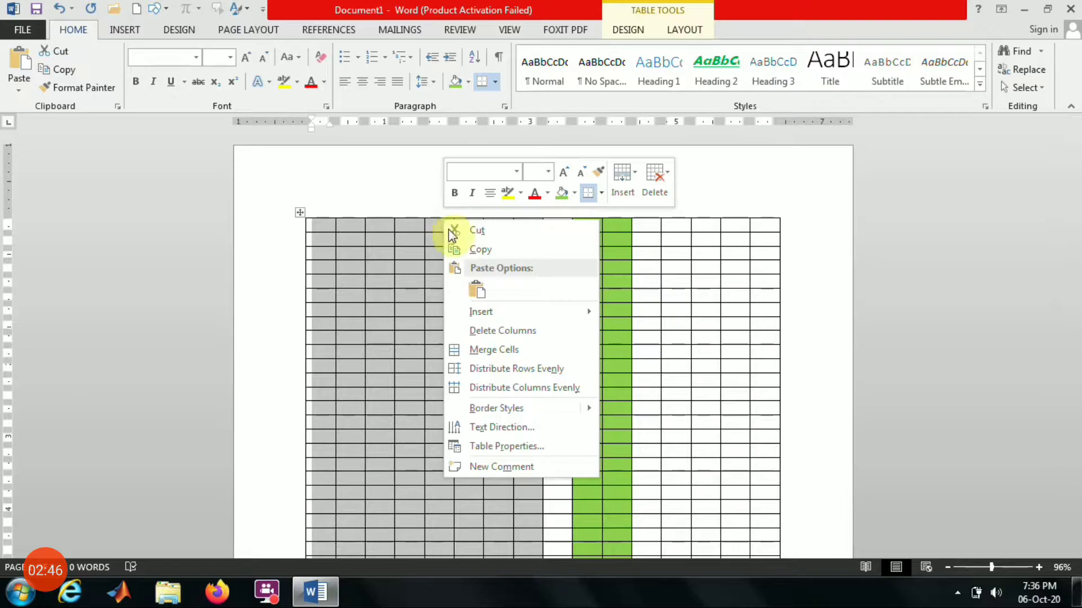
left_click(960, 592)
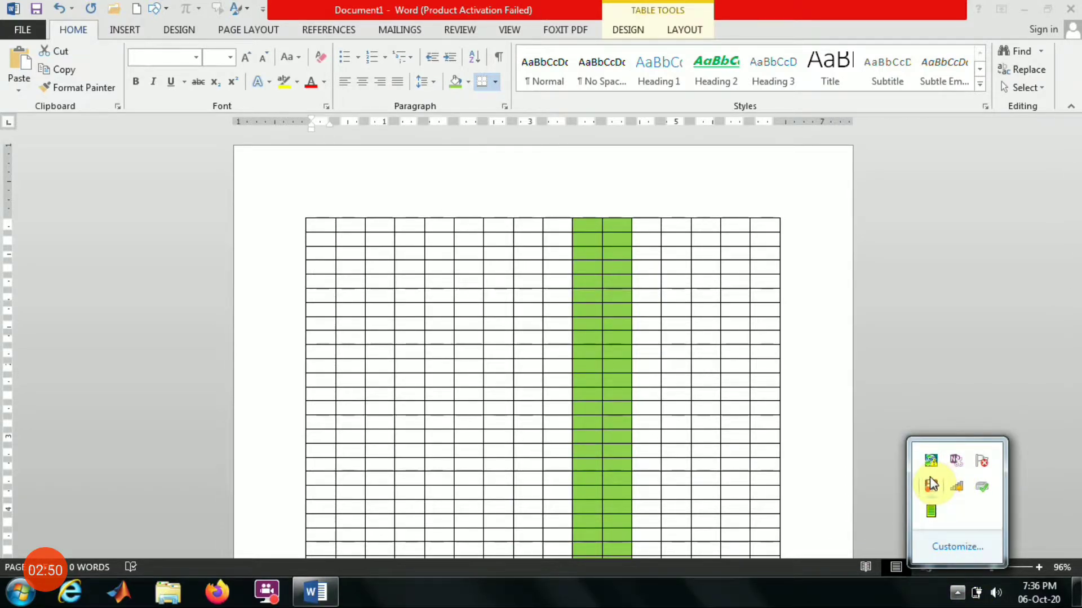
right_click(929, 484)
left_click(924, 313)
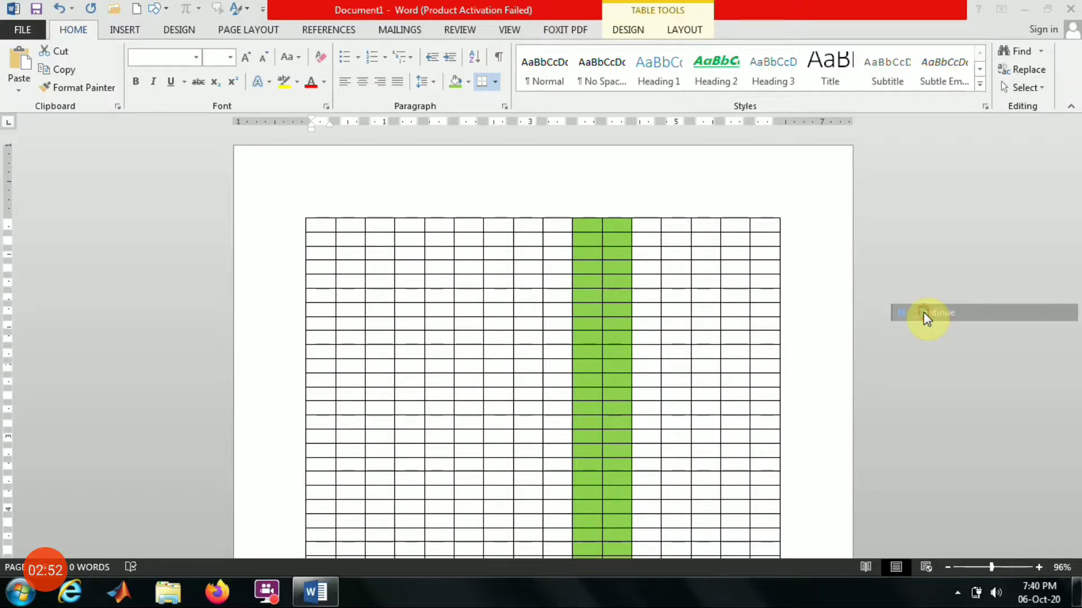
left_click(964, 595)
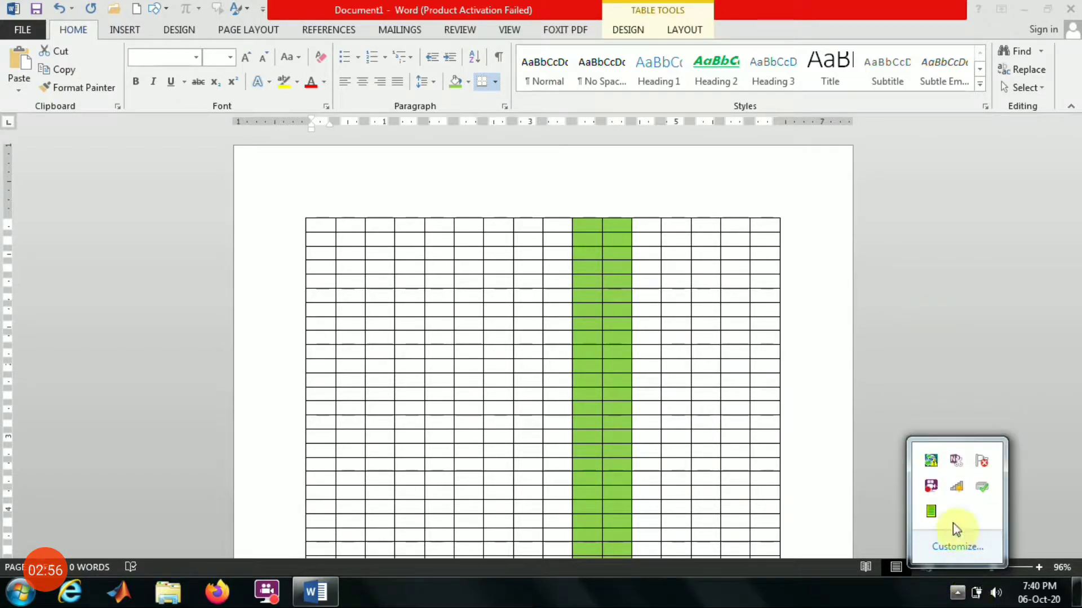
right_click(934, 483)
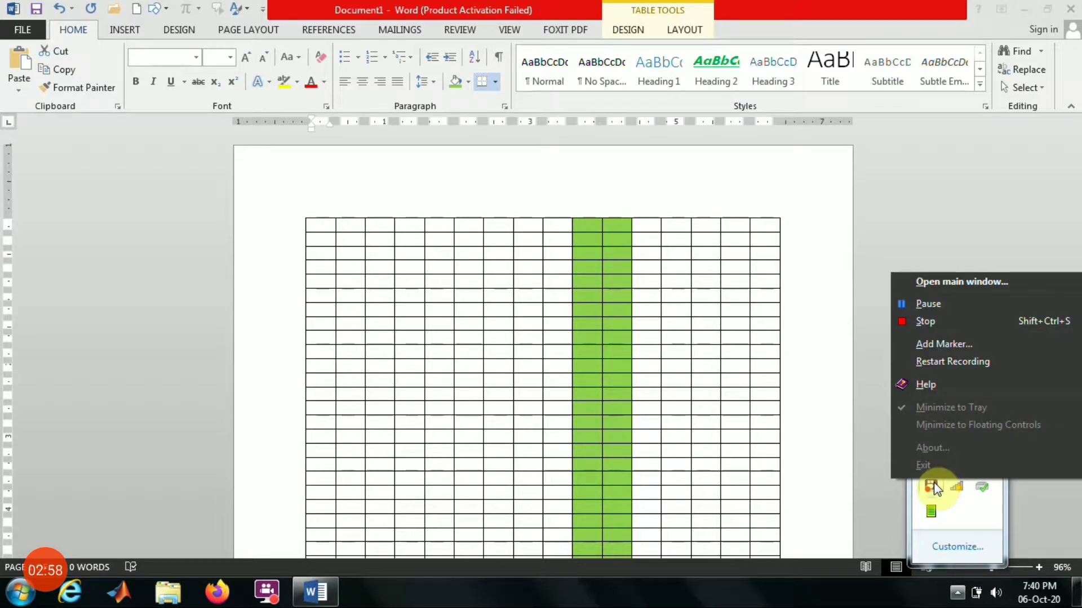
left_click(871, 497)
left_click(875, 450)
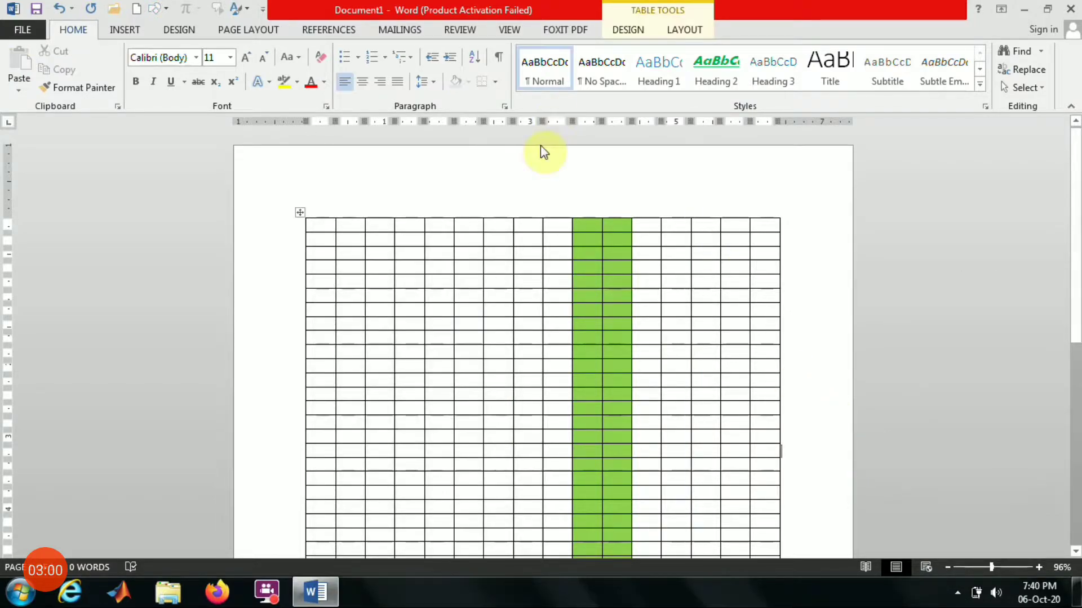
left_click(350, 217)
right_click(350, 218)
mouse_move(435, 316)
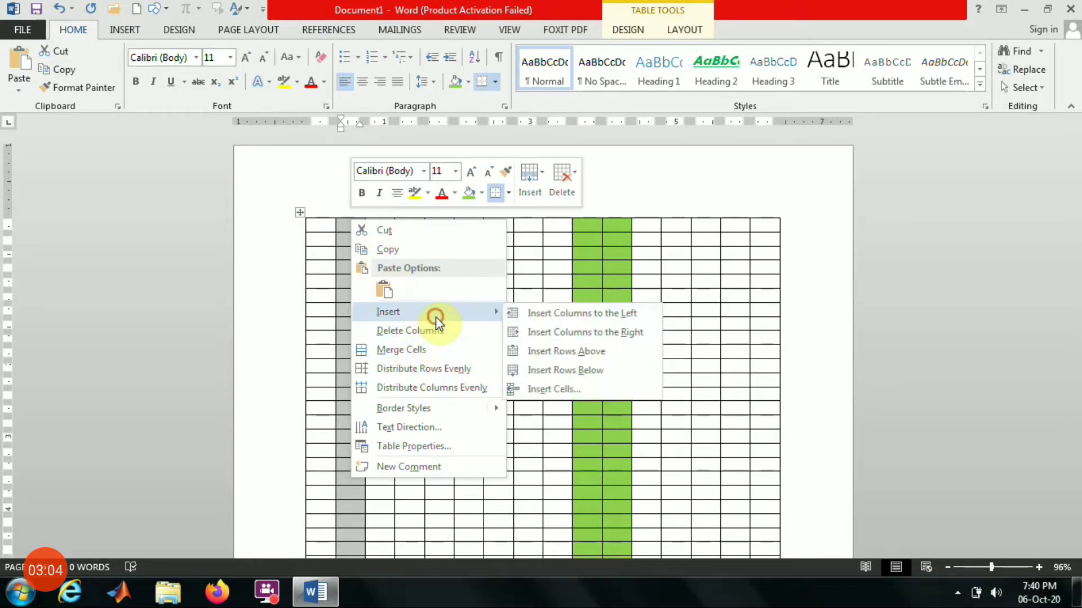
left_click(550, 387)
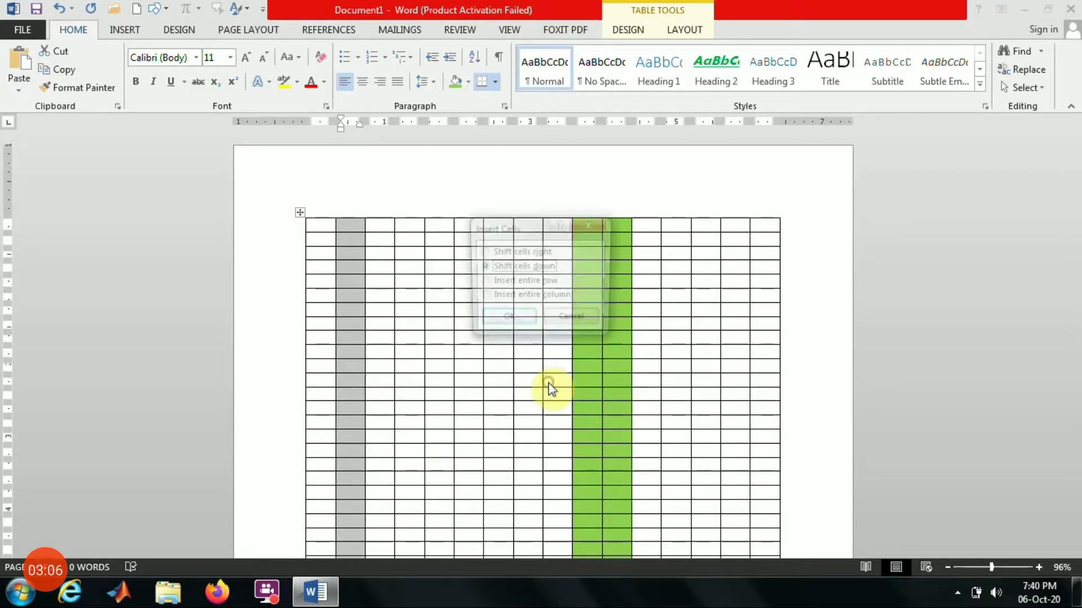
left_click(572, 319)
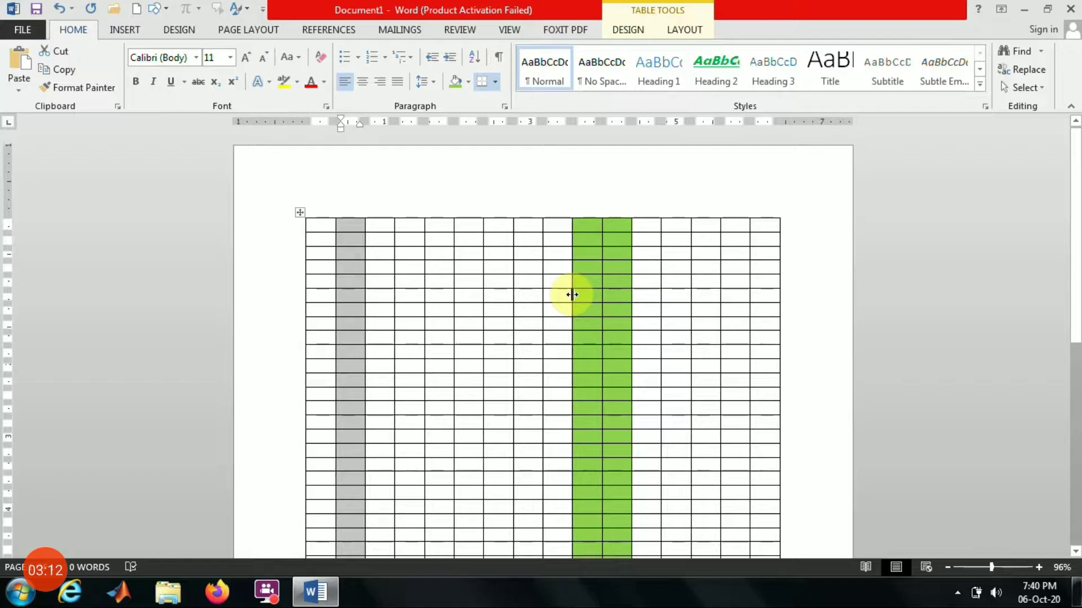
- Select the table's third column and delete it
left_click(387, 216)
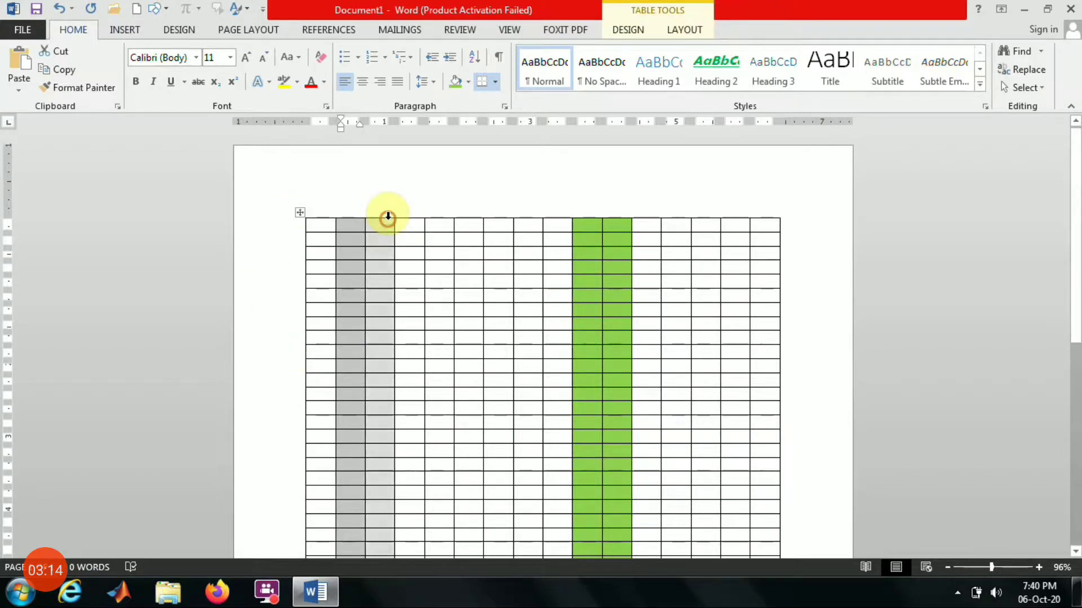
right_click(388, 217)
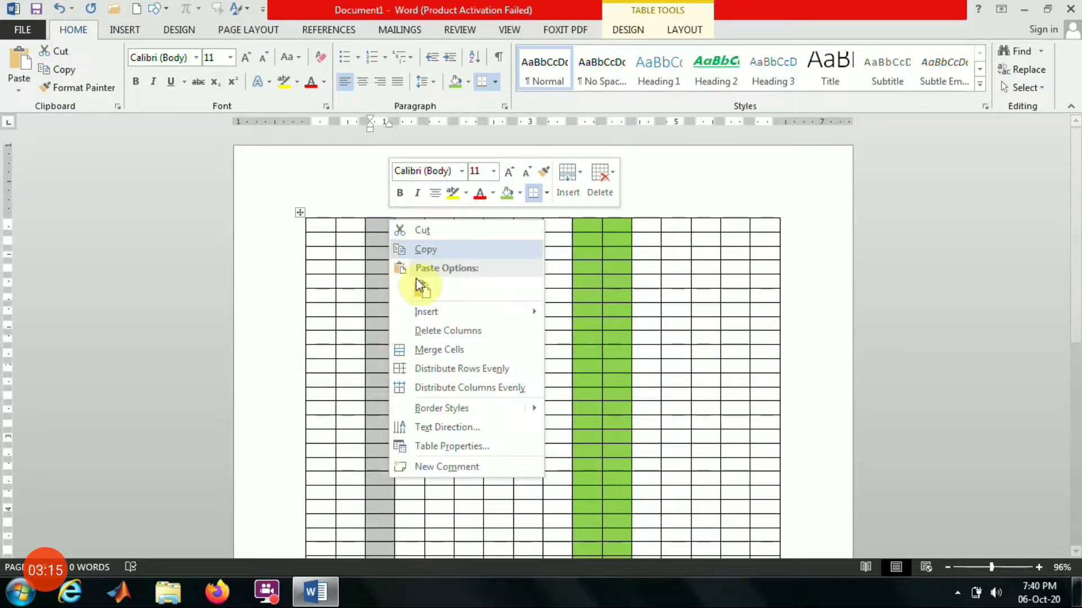
left_click(465, 337)
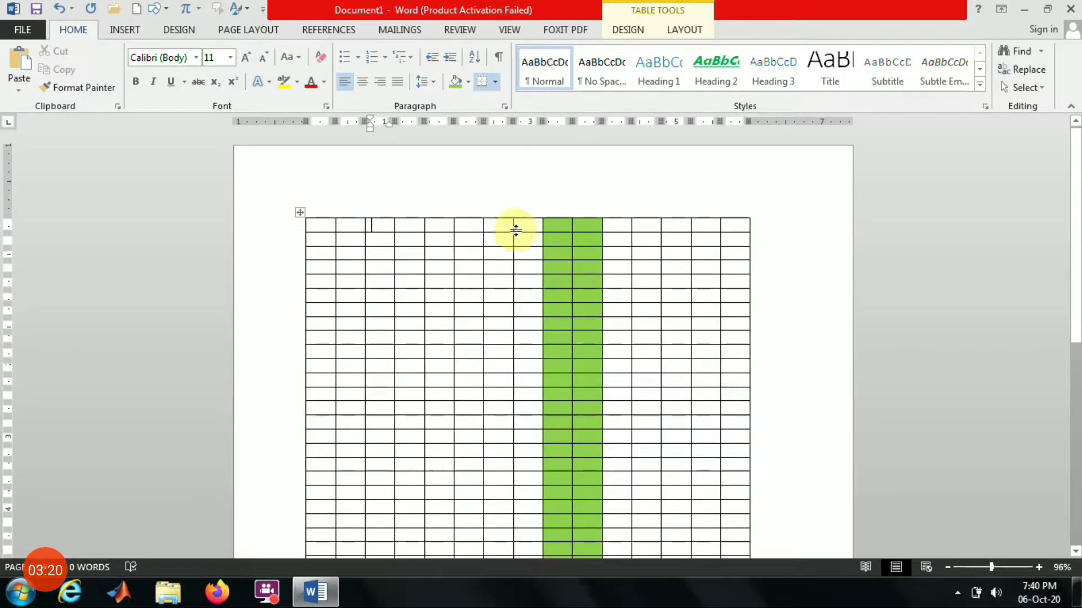
- Select the first of the two green columns and delete it
left_click(558, 210)
left_click(585, 214)
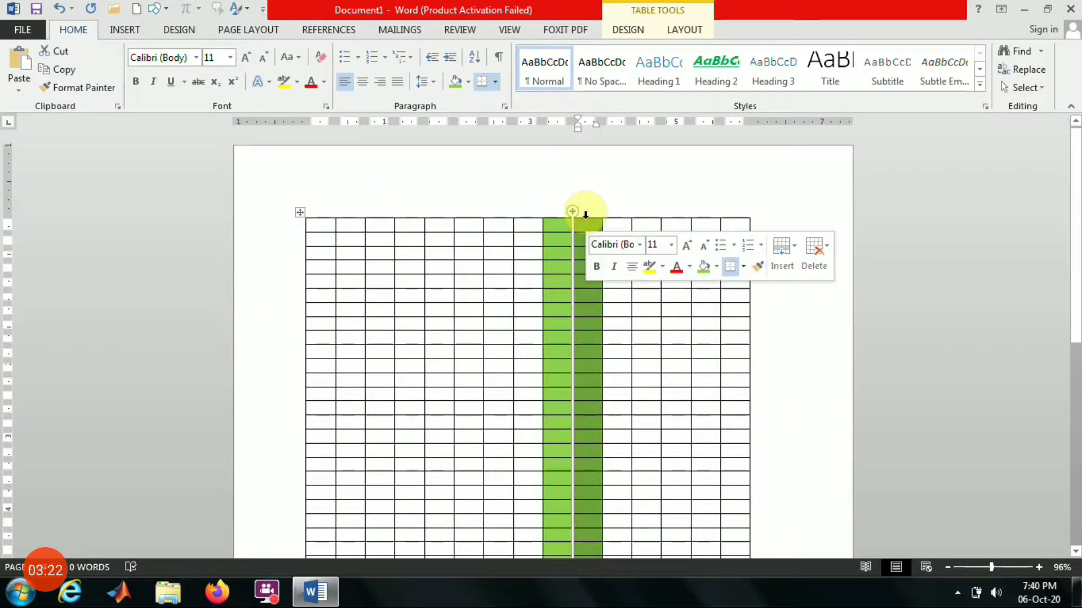
left_click(567, 215)
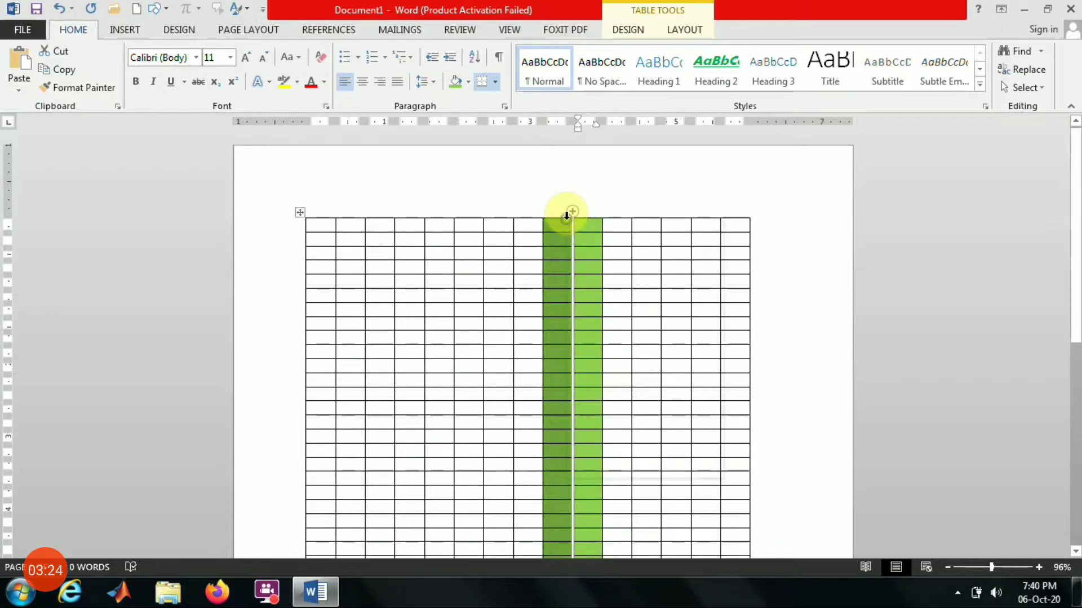
right_click(567, 218)
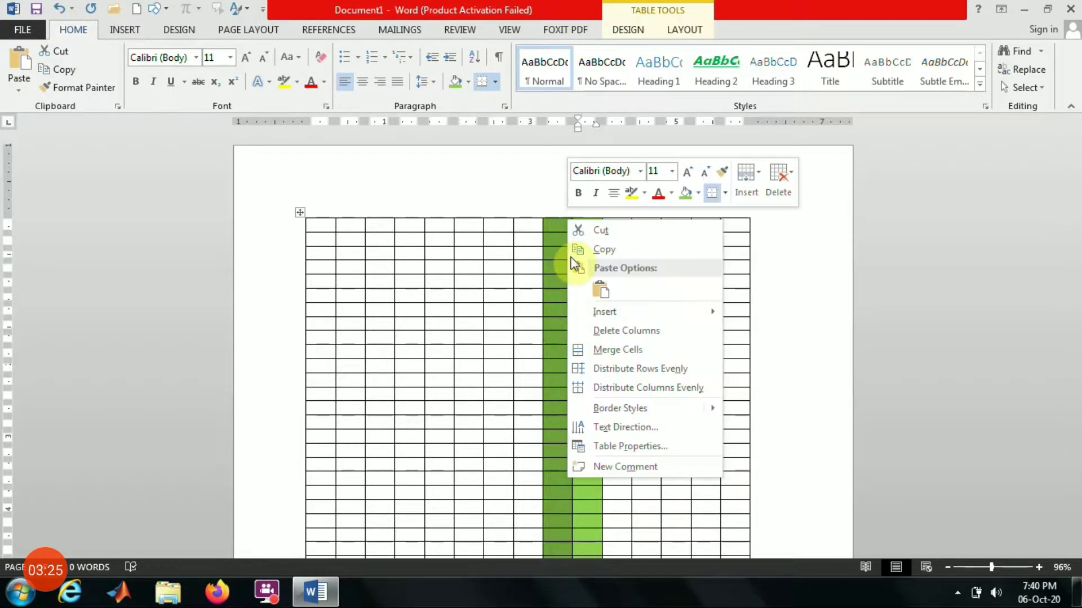
left_click(614, 332)
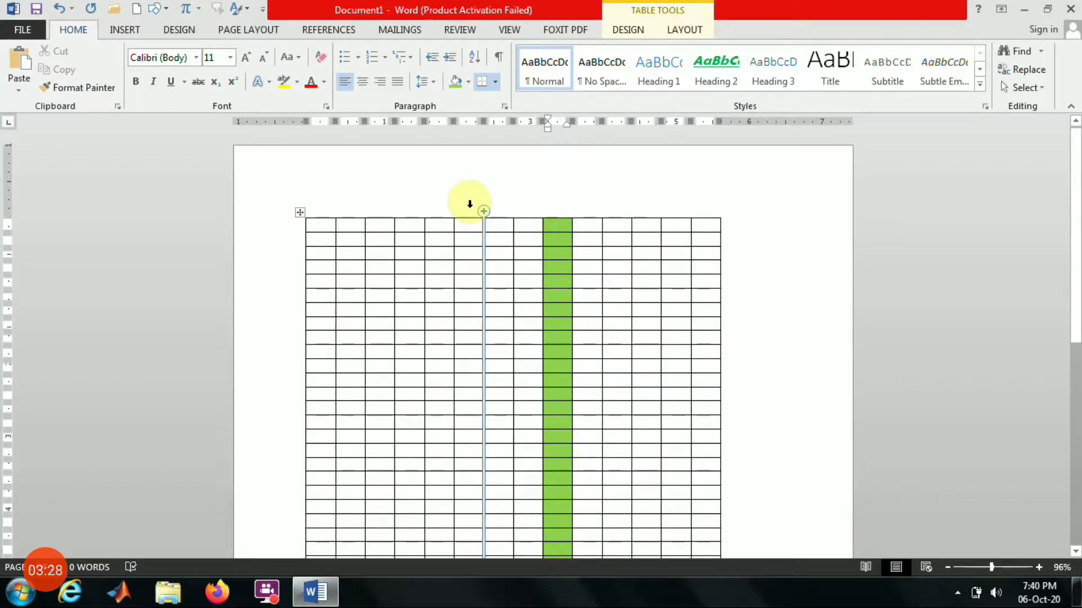
- Merge all cells of the fourth column into one cell and check the merged column down the page
left_click(407, 213)
right_click(407, 214)
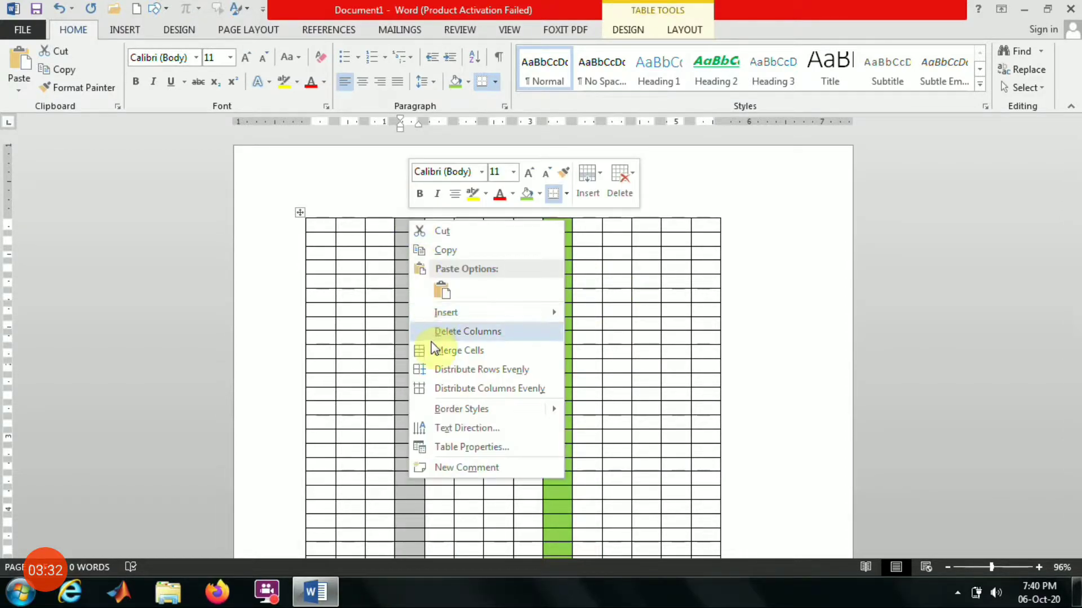
left_click(472, 353)
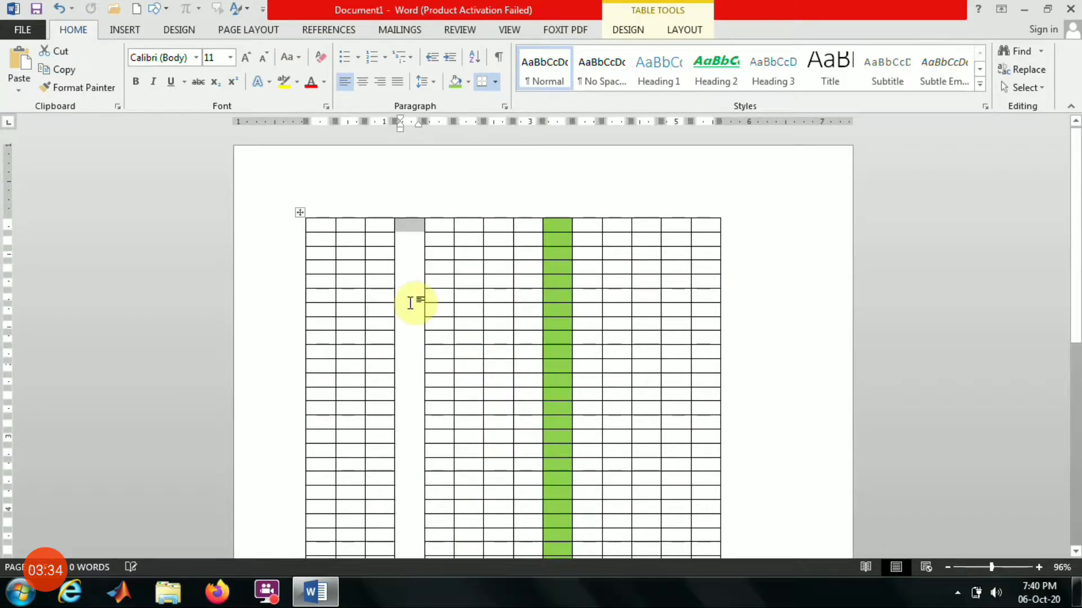
left_click(460, 298)
scroll(456, 342, "down", 5)
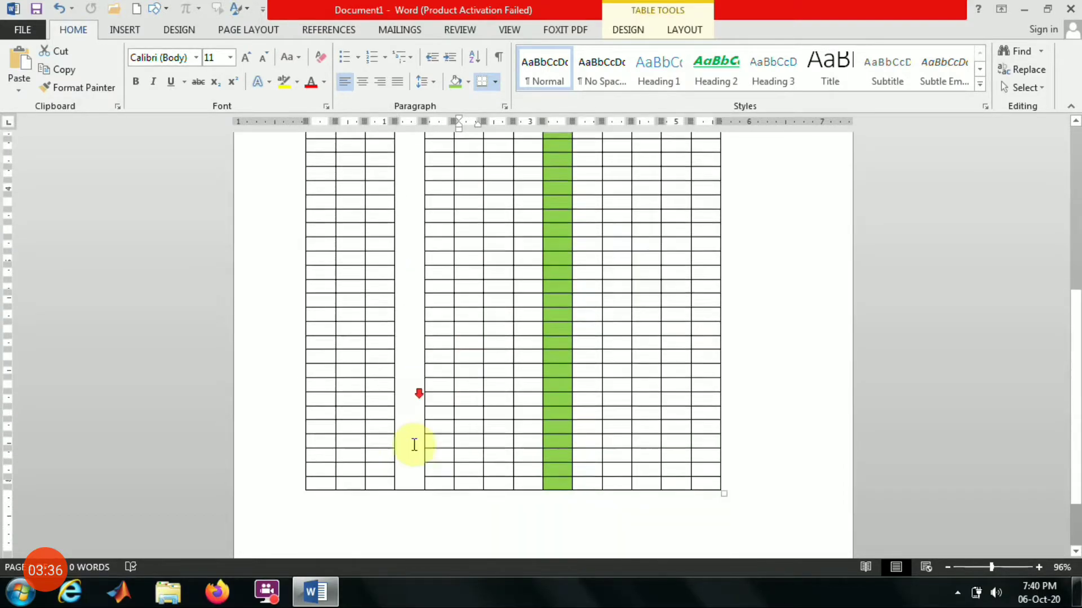
scroll(417, 445, "up", 3)
scroll(428, 374, "up", 3)
- Merge a block of about twelve cells in the seventh column, starting at the ninth row
left_click_drag(447, 330, 493, 494)
right_click(498, 435)
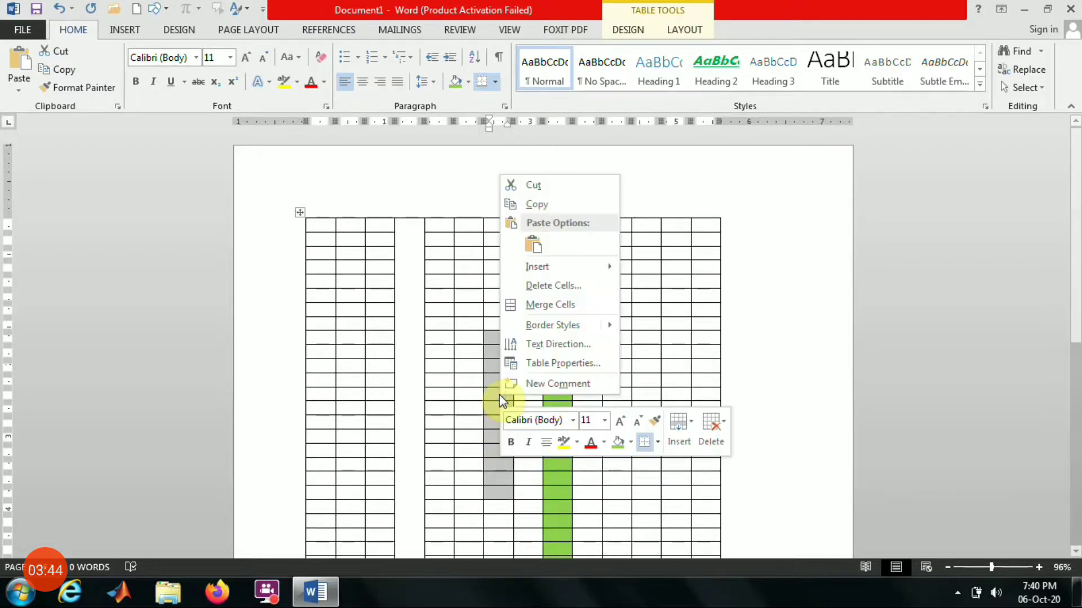
left_click(573, 309)
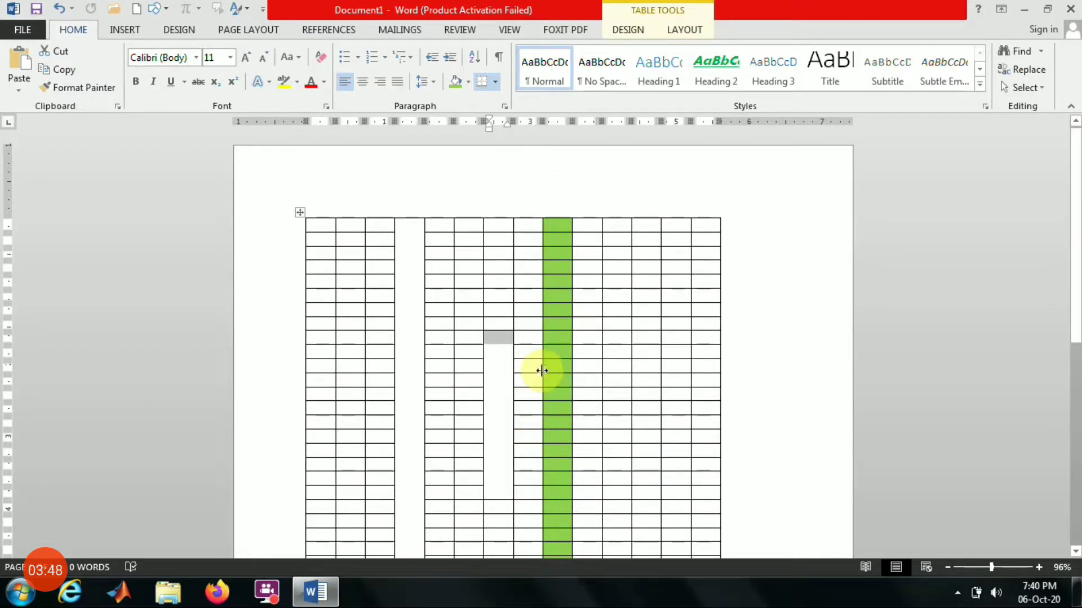
left_click(631, 377)
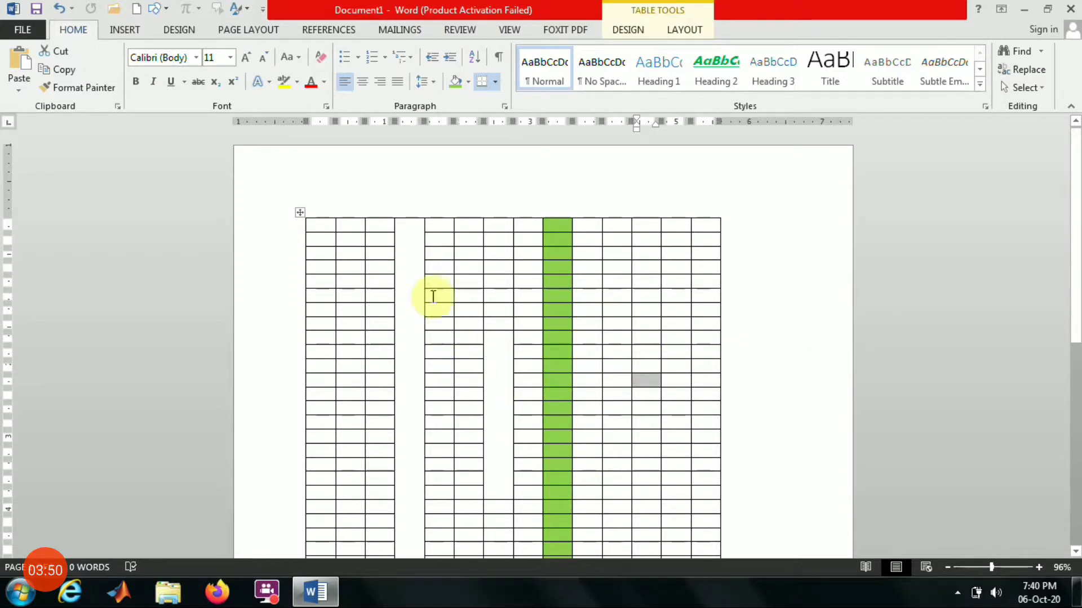
- Select the fifth column, just after the merged one, and apply Distribute Rows Evenly to it
left_click(440, 214)
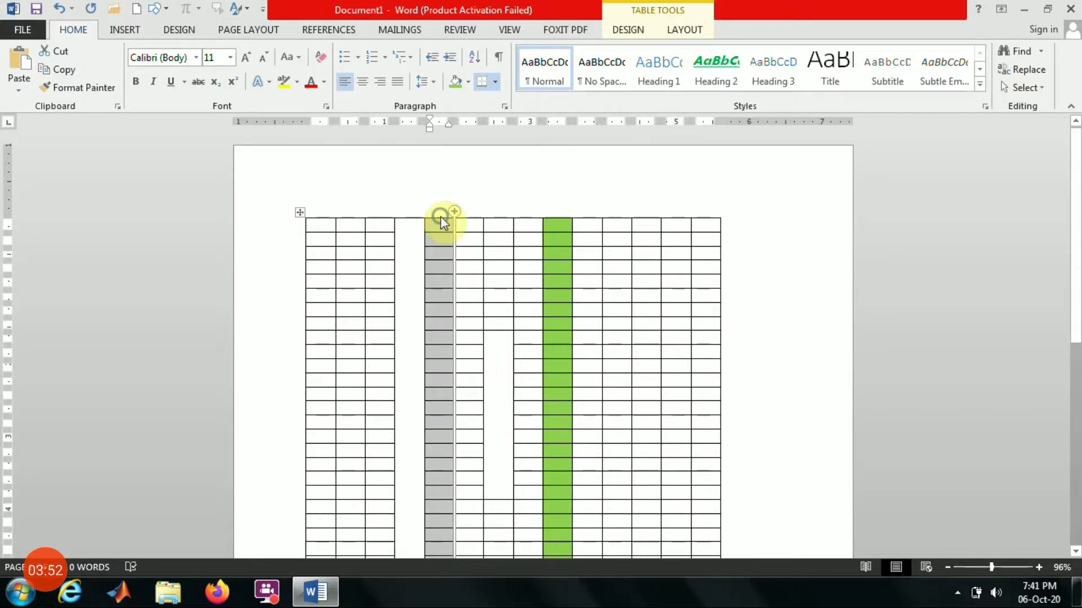
right_click(441, 217)
key("Escape")
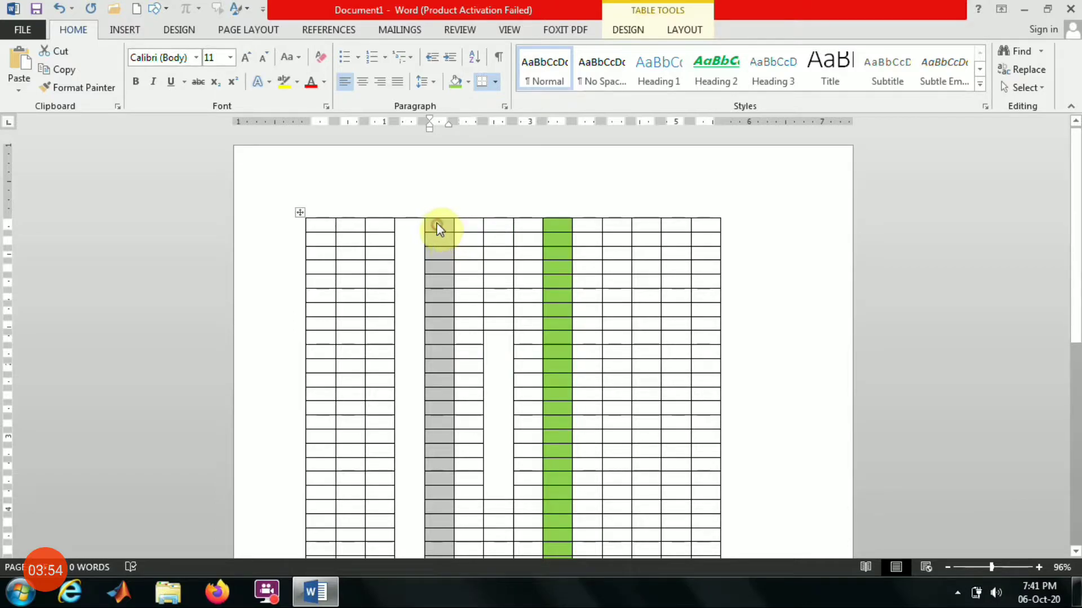
right_click(437, 218)
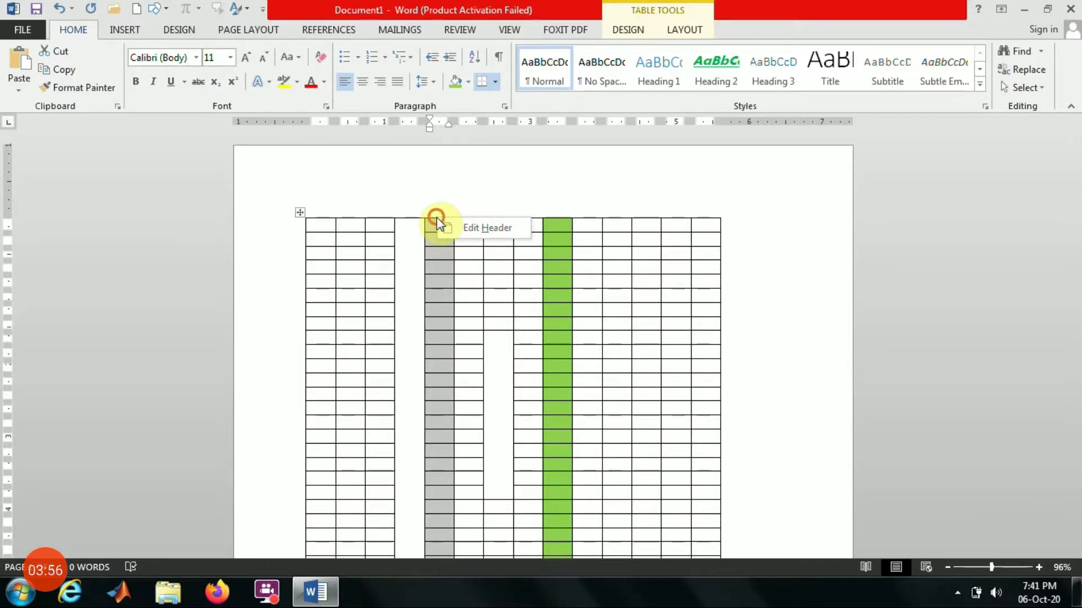
key("Escape")
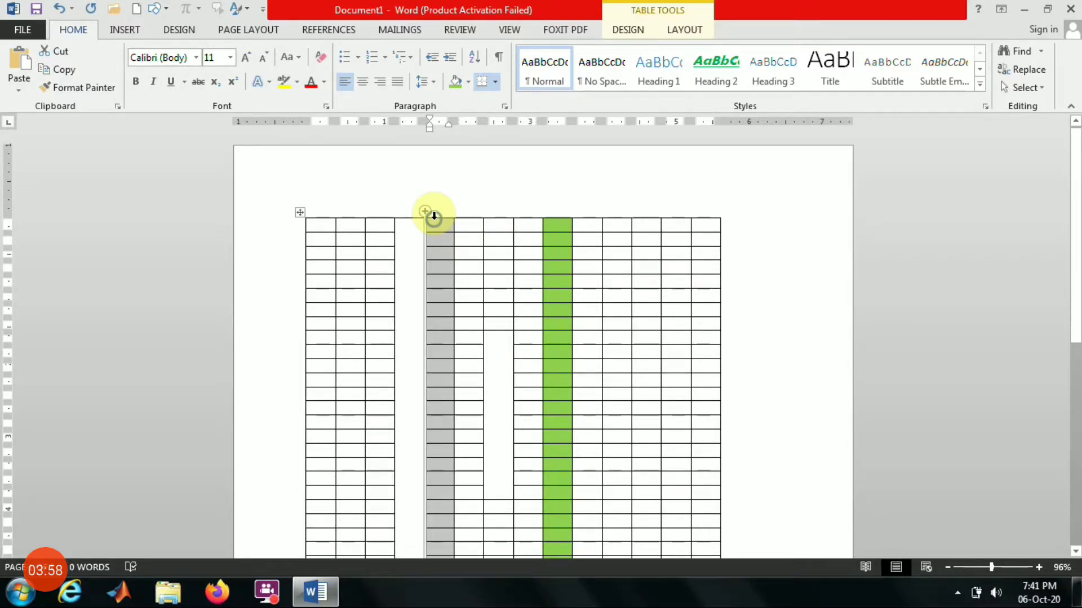
right_click(433, 216)
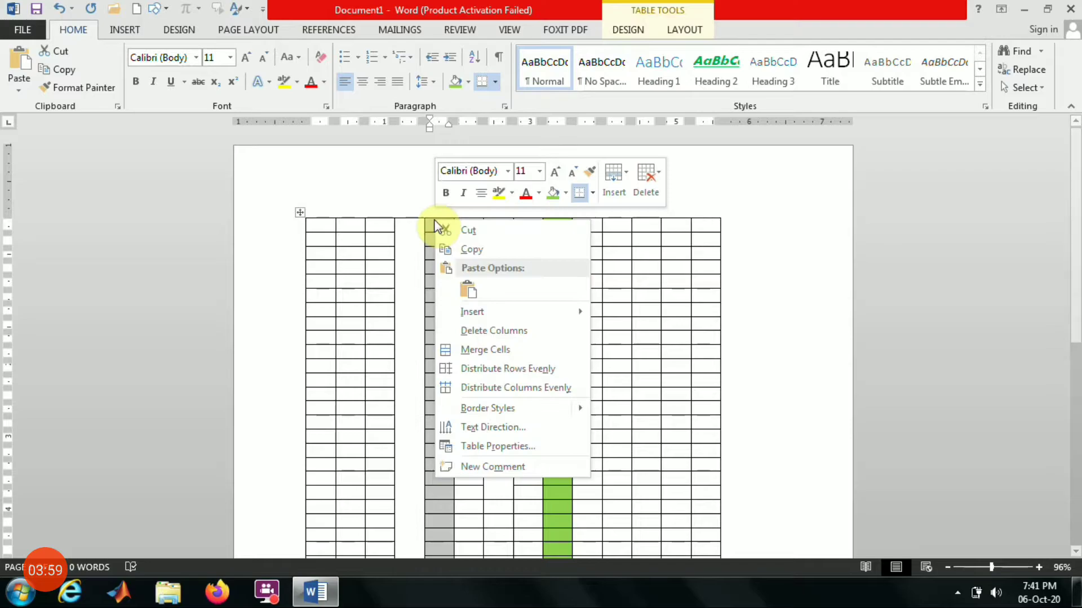
left_click(518, 370)
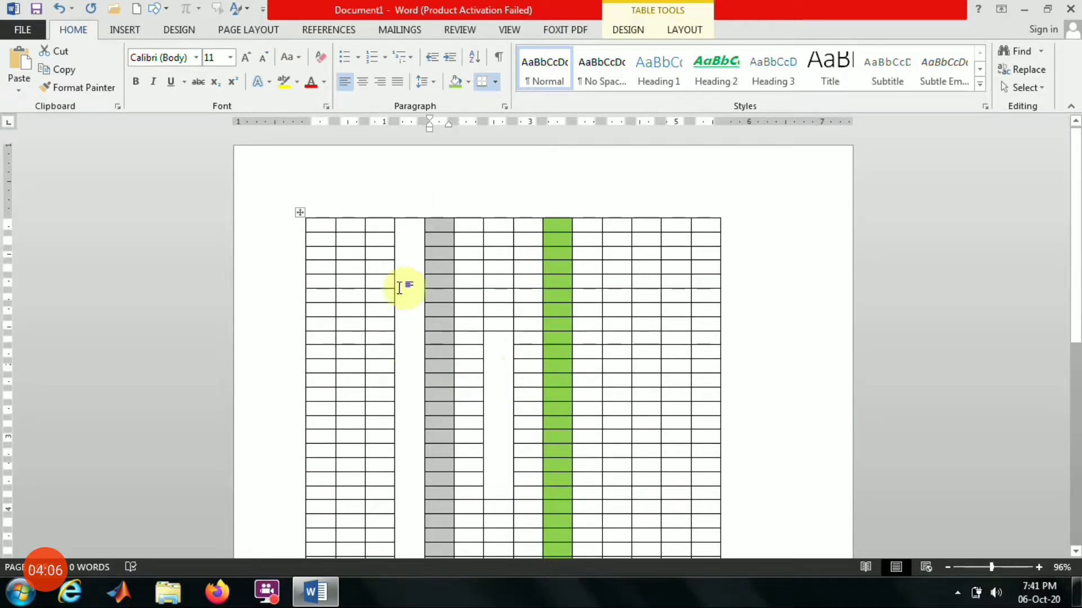
- Try to apply Distribute Columns Evenly with only the fifth column selected
right_click(440, 217)
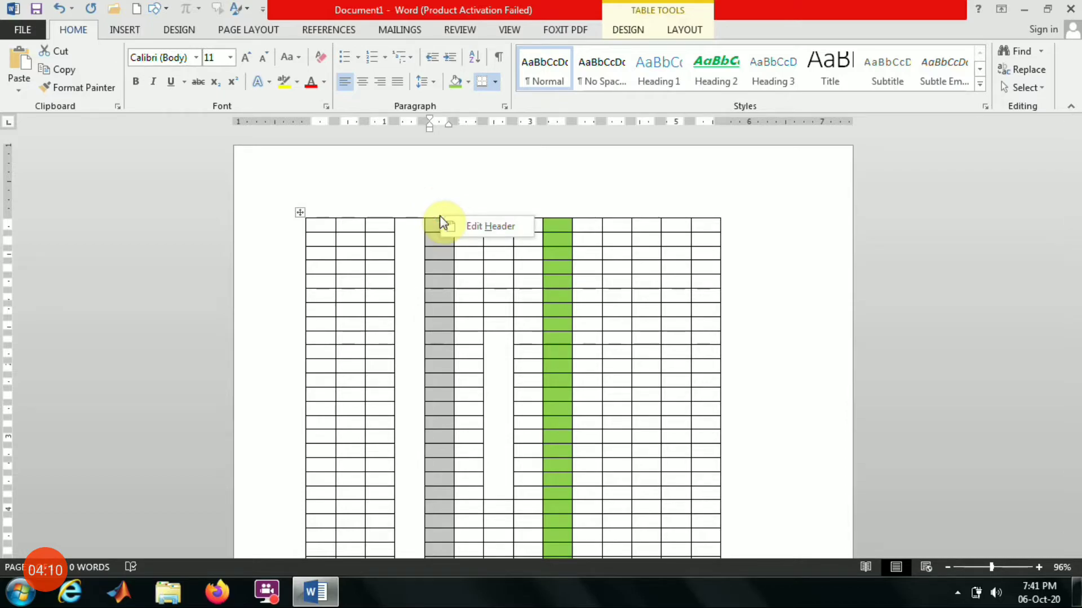
left_click(427, 227)
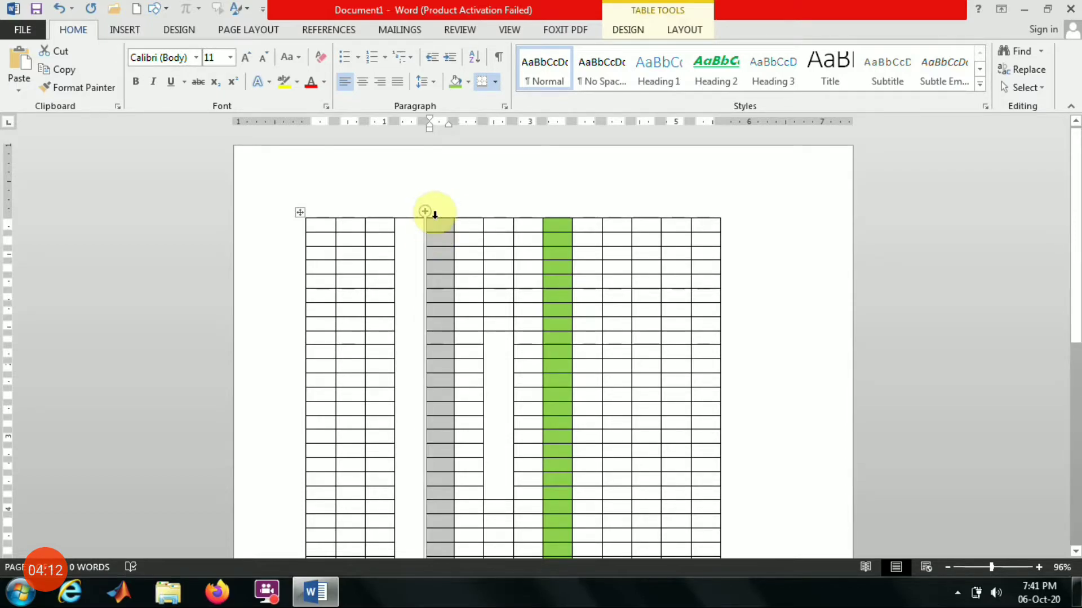
right_click(434, 215)
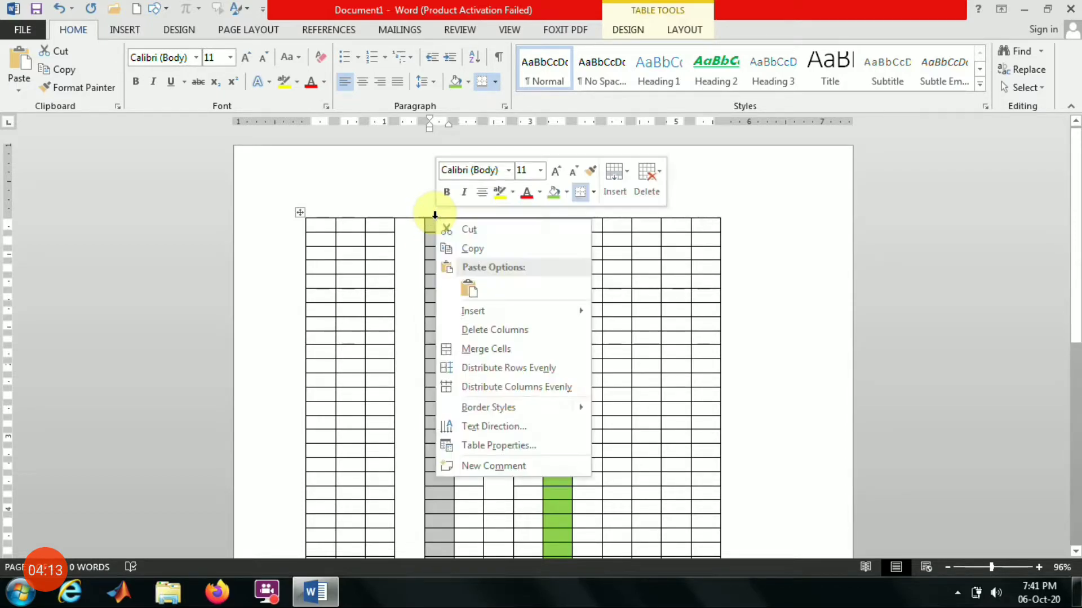
left_click(478, 383)
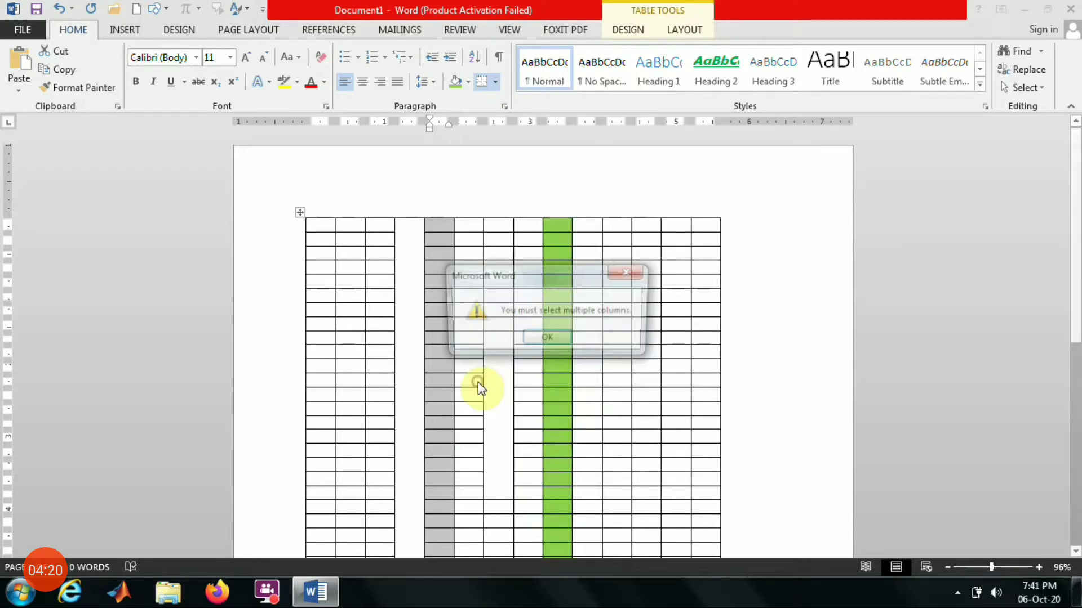
left_click(556, 336)
- Make the table's fifth row about 1 inch tall by lowering its bottom border, and place the cursor in its sixth cell
left_click(458, 309)
left_click_drag(434, 290, 462, 352)
left_click(462, 338)
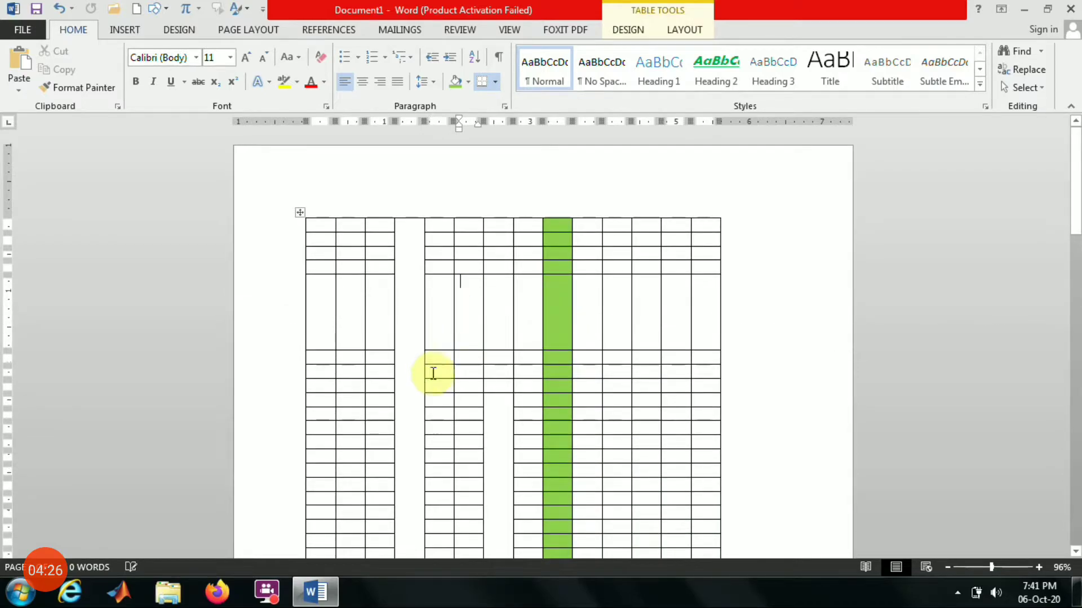
- Undo the last height change of the table's fifth row
key("ctrl+z")
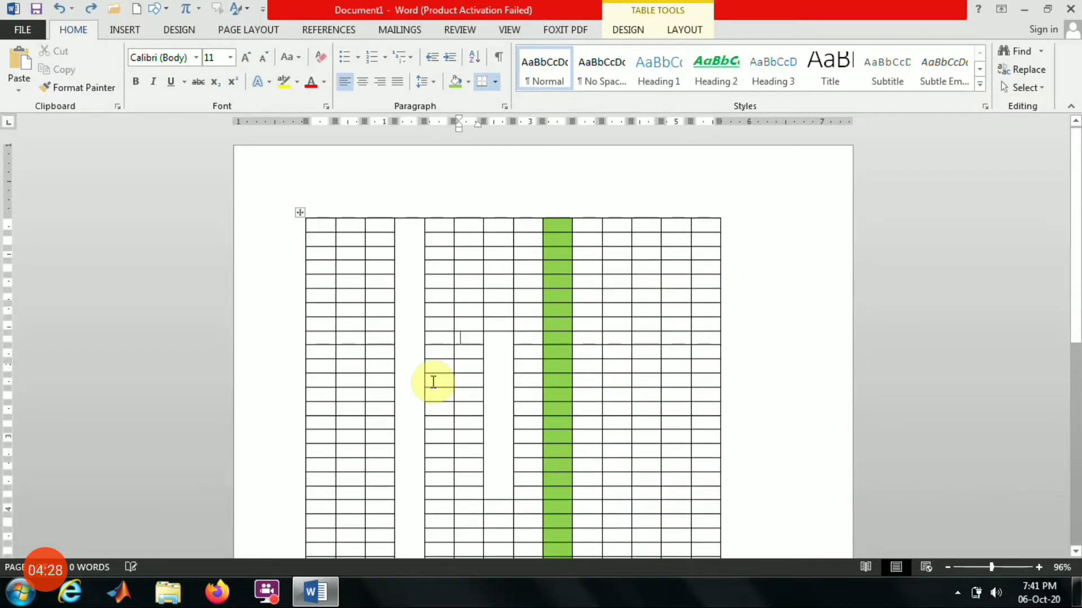
left_click_drag(431, 353, 468, 440)
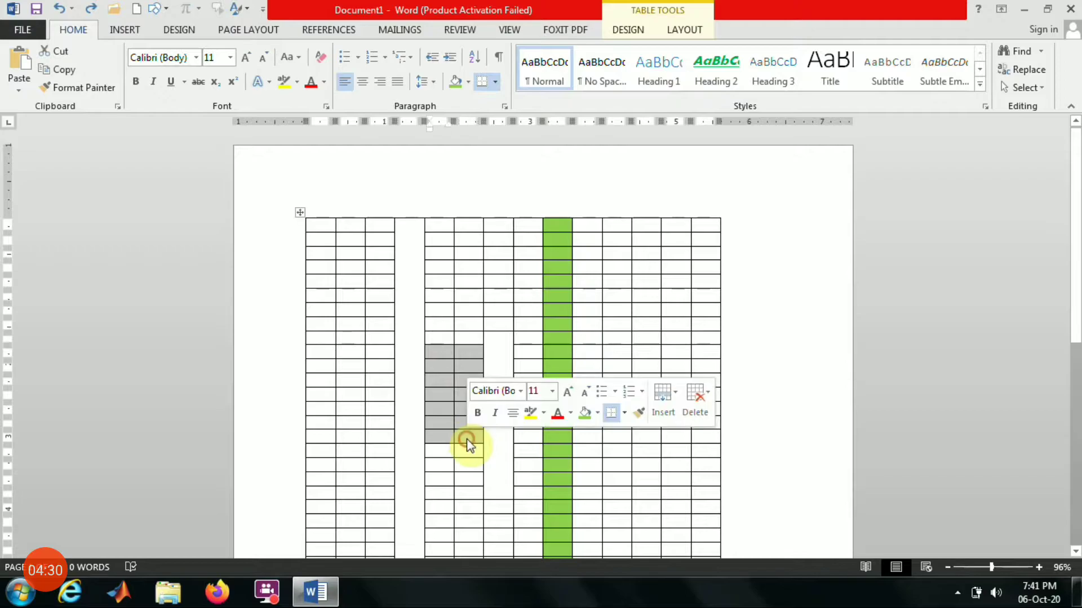
right_click(467, 439)
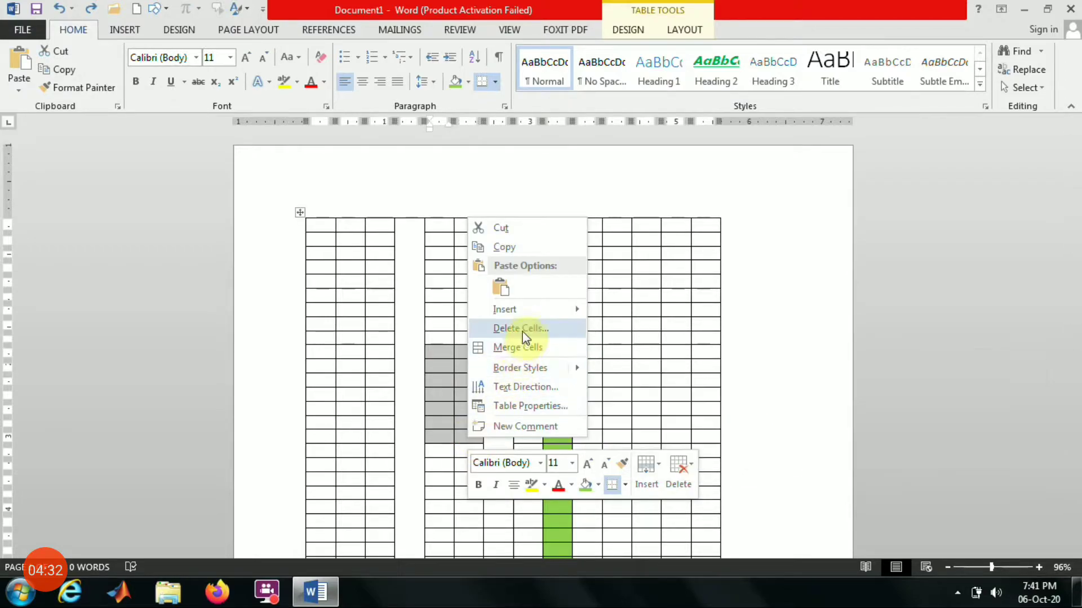
left_click(432, 335)
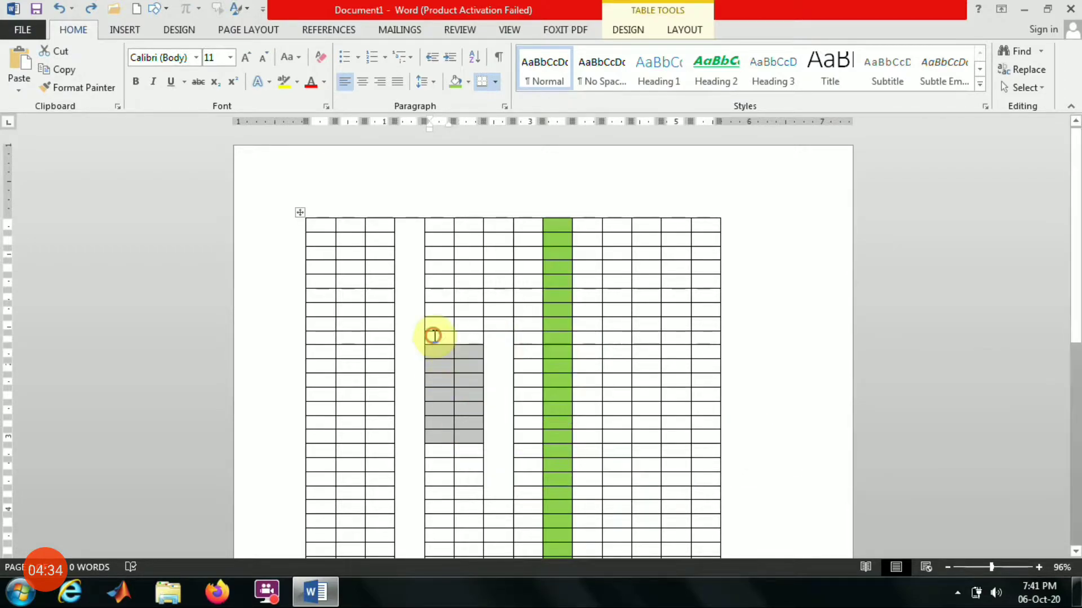
- Select the fifth and sixth columns together and apply Distribute Columns Evenly to them
left_click(439, 214)
left_click(472, 216)
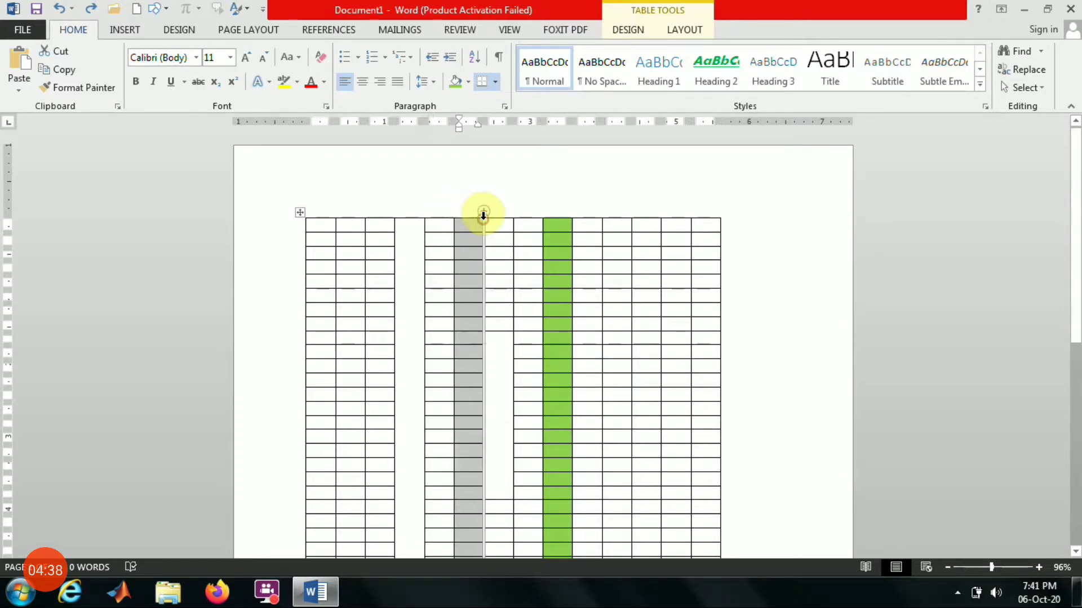
mouse_move(471, 216)
left_mouse_down()
mouse_move(418, 215)
mouse_move(448, 217)
left_mouse_up()
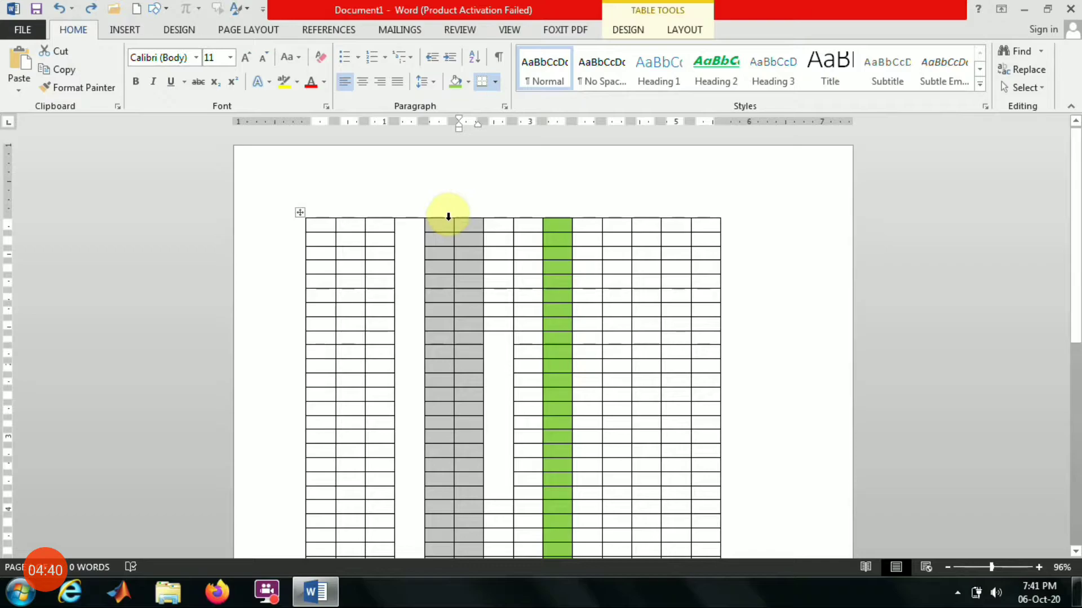
right_click(448, 217)
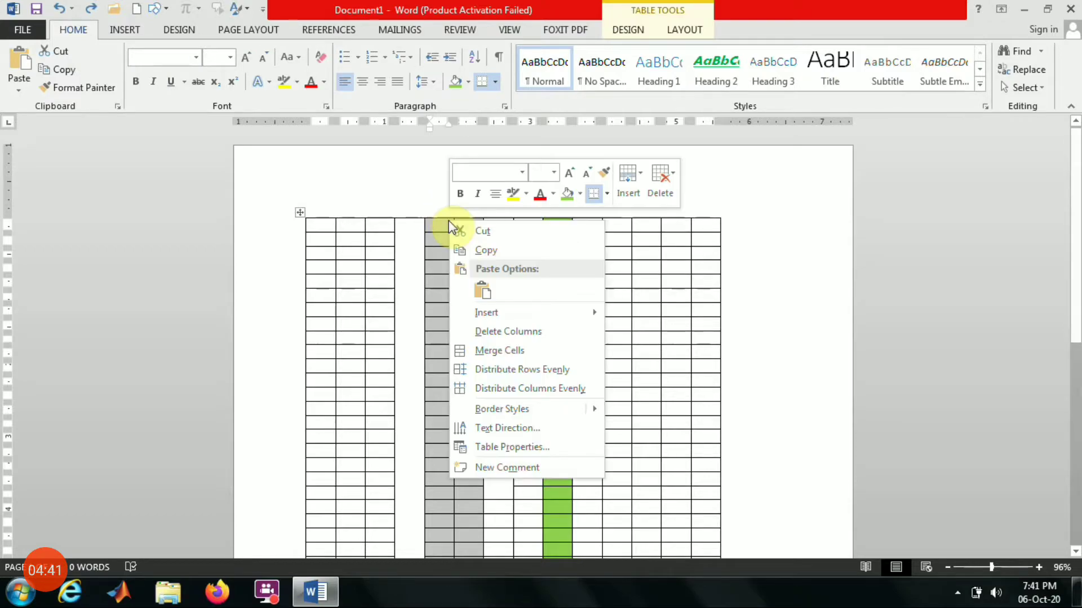
left_click(495, 388)
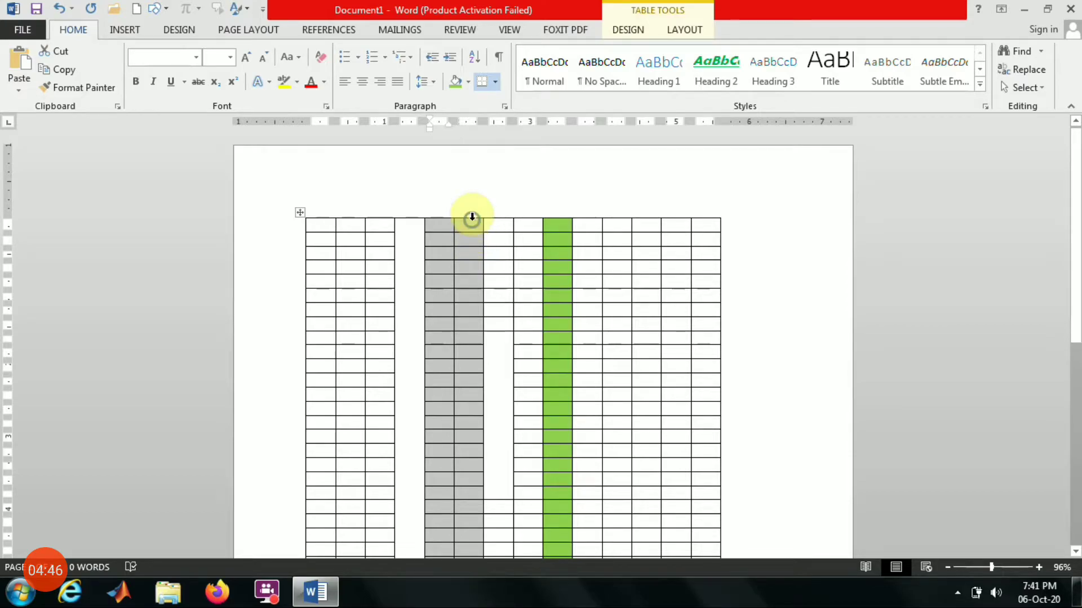
right_click(472, 217)
left_click(517, 389)
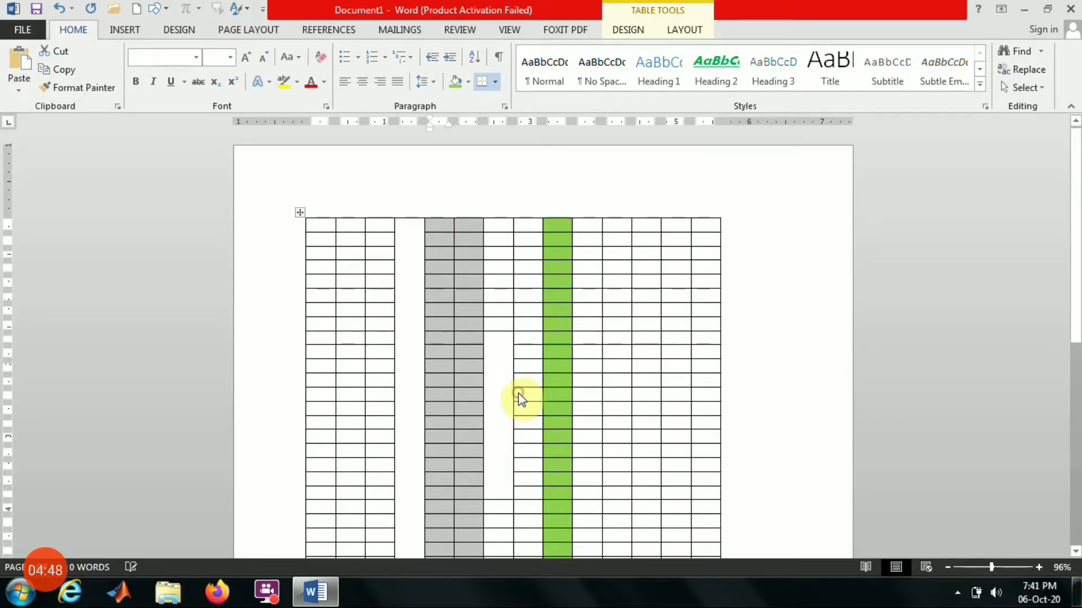
- Start border painting for the two selected columns with the black ½ pt style and paint down the fifth column
right_click(474, 217)
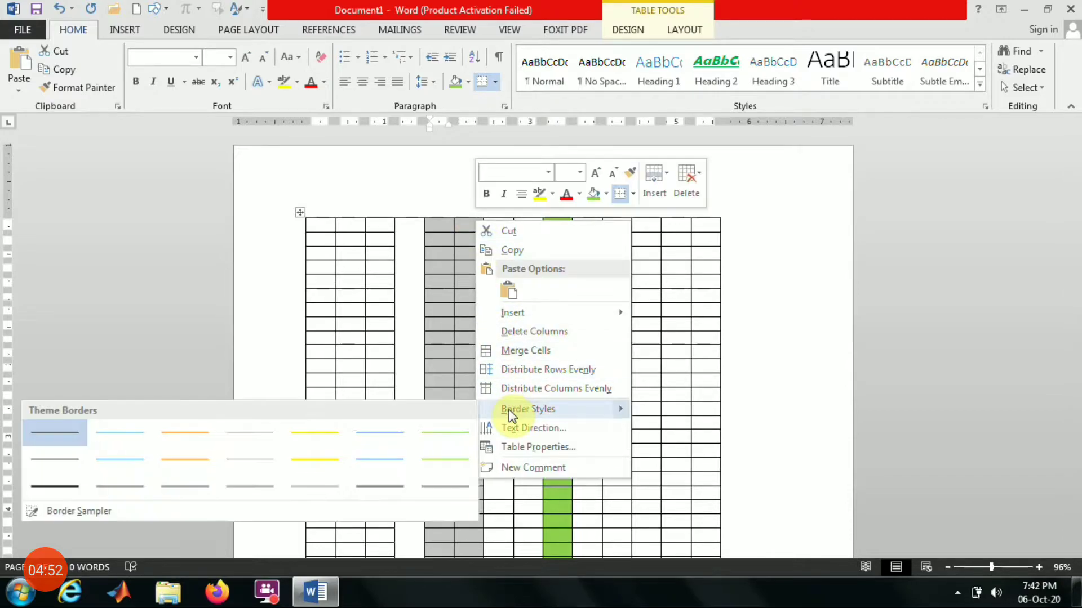
left_click(512, 409)
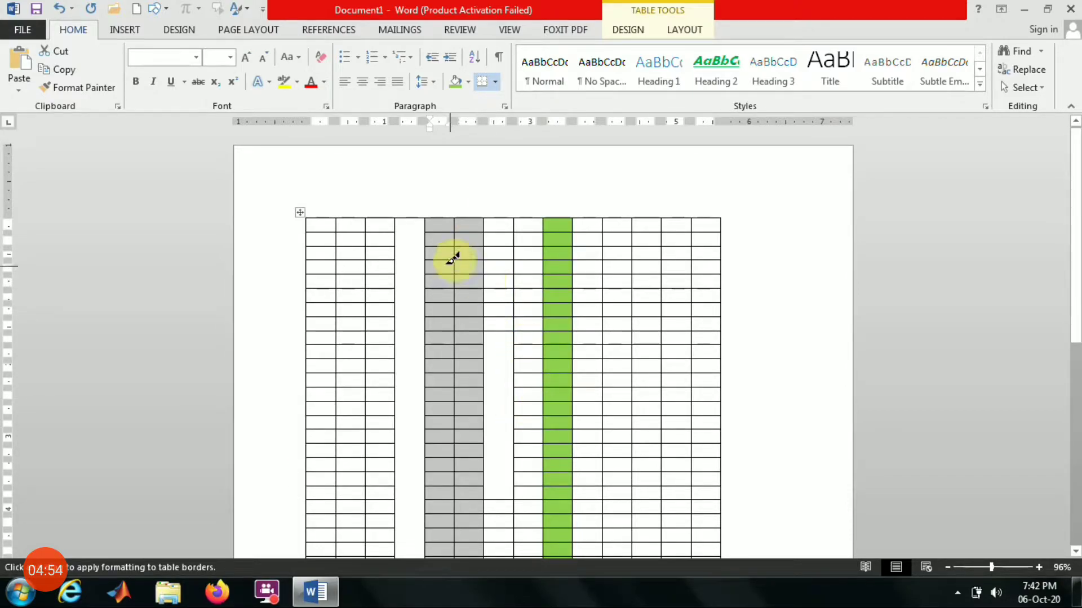
mouse_move(432, 247)
left_mouse_down()
mouse_move(481, 251)
mouse_move(486, 309)
mouse_move(485, 451)
mouse_move(434, 534)
left_mouse_up()
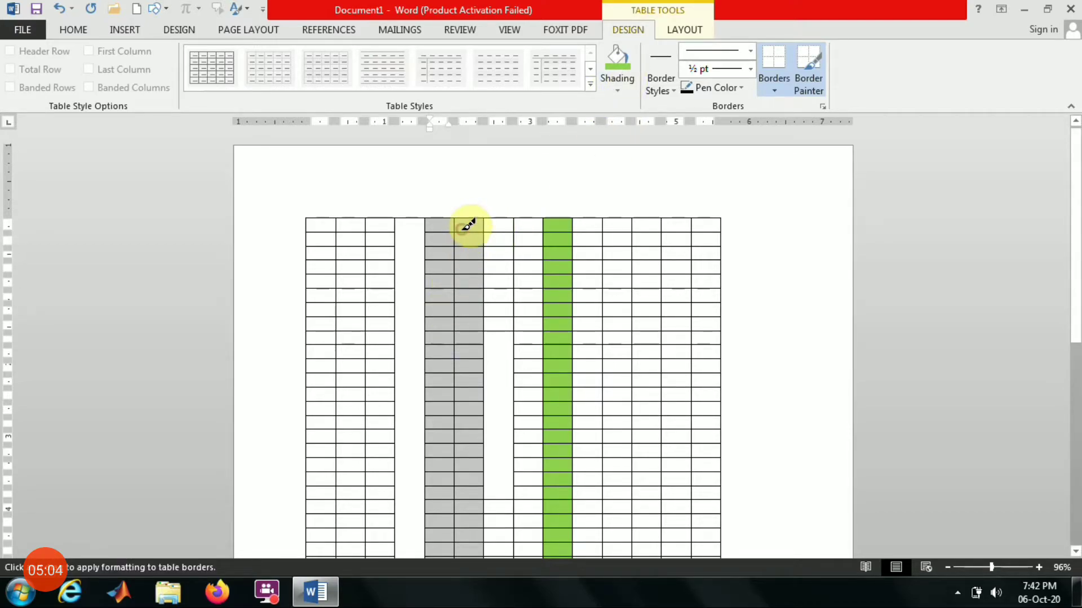
- Set the pen color to red and paint the border between the last two columns and the horizontal border from the green column to the table's edge
scroll(665, 339, "down", 3)
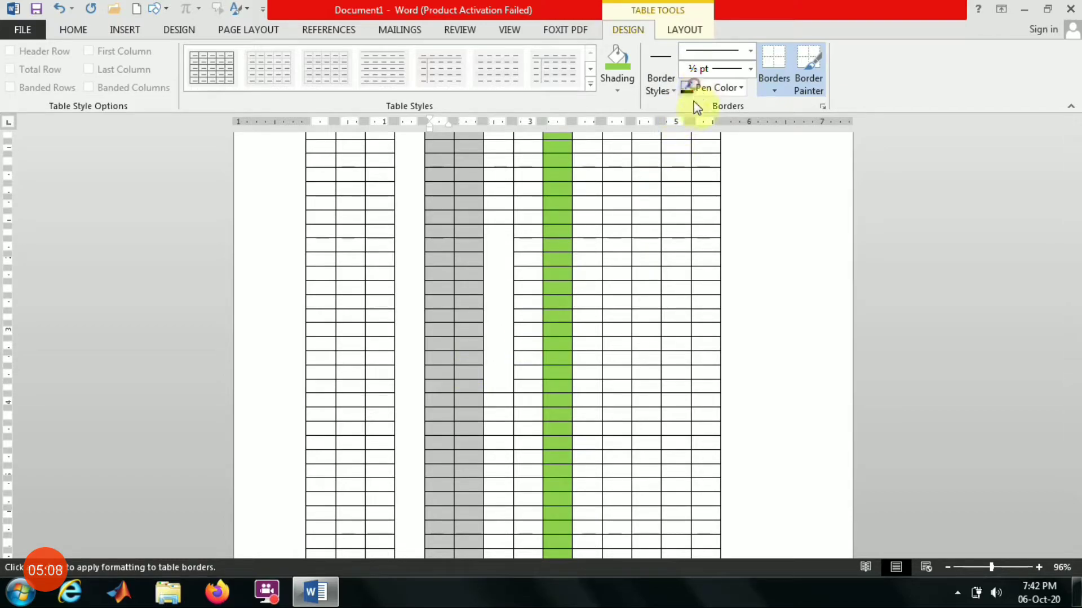
left_click(728, 87)
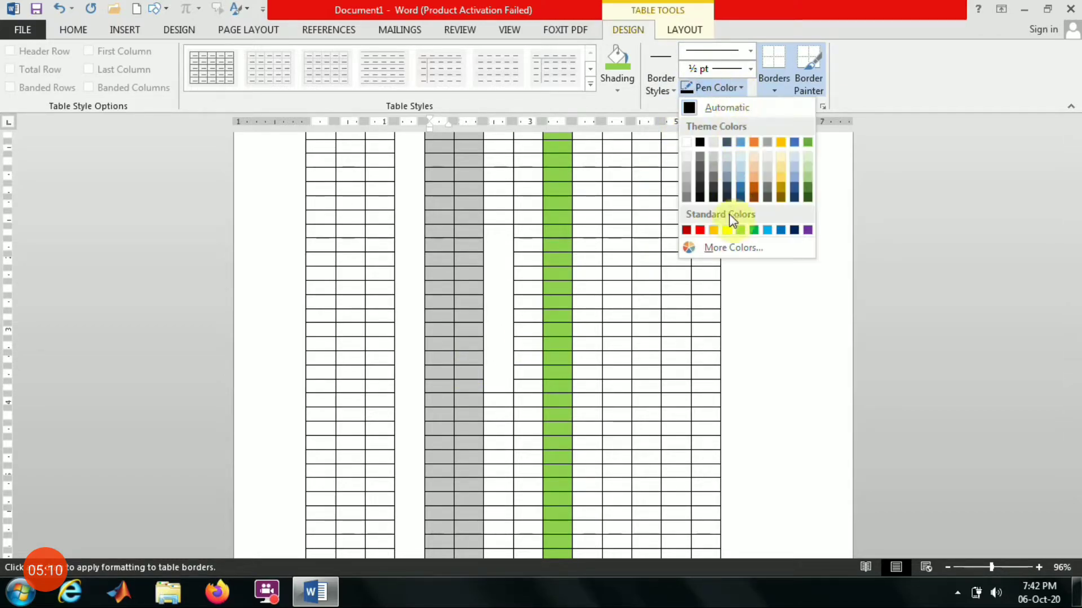
left_click(699, 230)
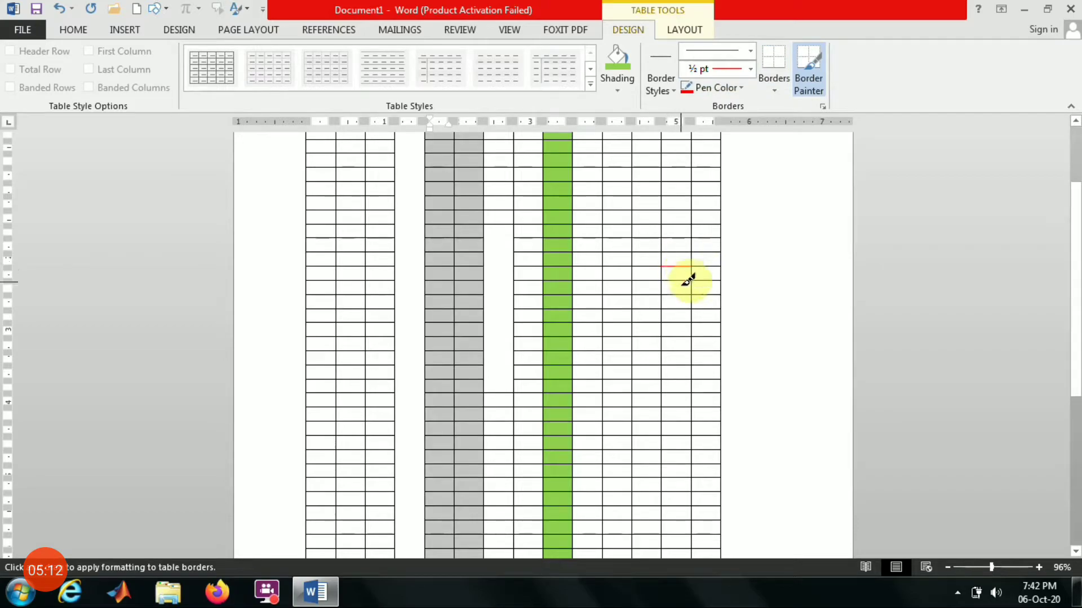
mouse_move(694, 280)
left_mouse_down()
mouse_move(691, 420)
mouse_move(610, 432)
mouse_move(688, 427)
left_mouse_up()
mouse_move(582, 433)
left_mouse_down()
mouse_move(699, 438)
mouse_move(569, 434)
left_mouse_up()
left_click(703, 438)
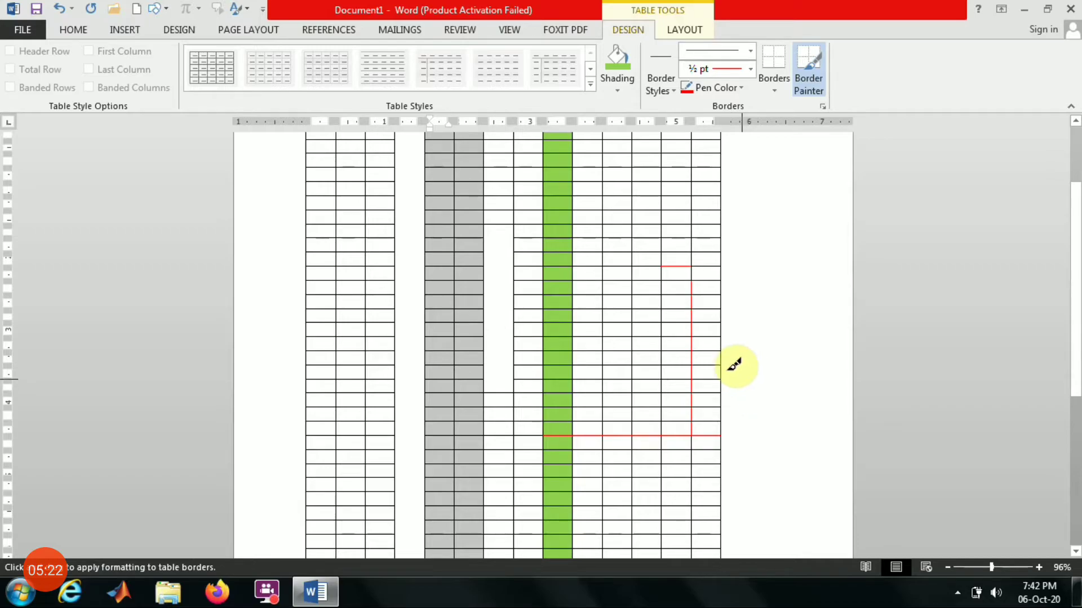
- Paint the green column's right border and the border under the seventh row red, and stop border painting
mouse_move(568, 178)
left_mouse_down()
mouse_move(593, 367)
mouse_move(582, 435)
left_mouse_up()
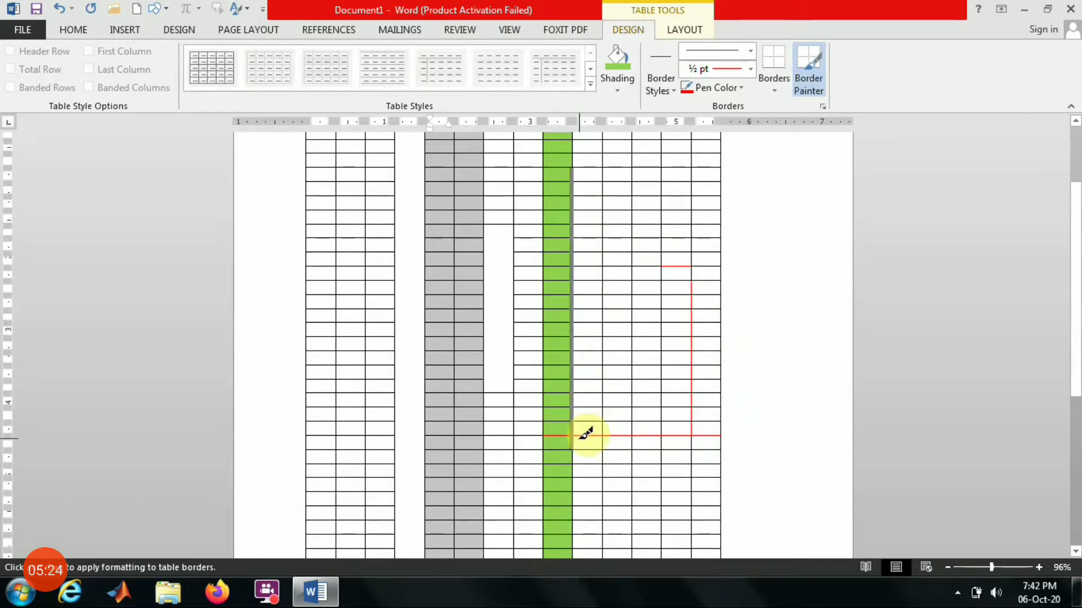
mouse_move(580, 204)
left_mouse_down()
mouse_move(731, 192)
mouse_move(741, 208)
mouse_move(569, 213)
left_mouse_up()
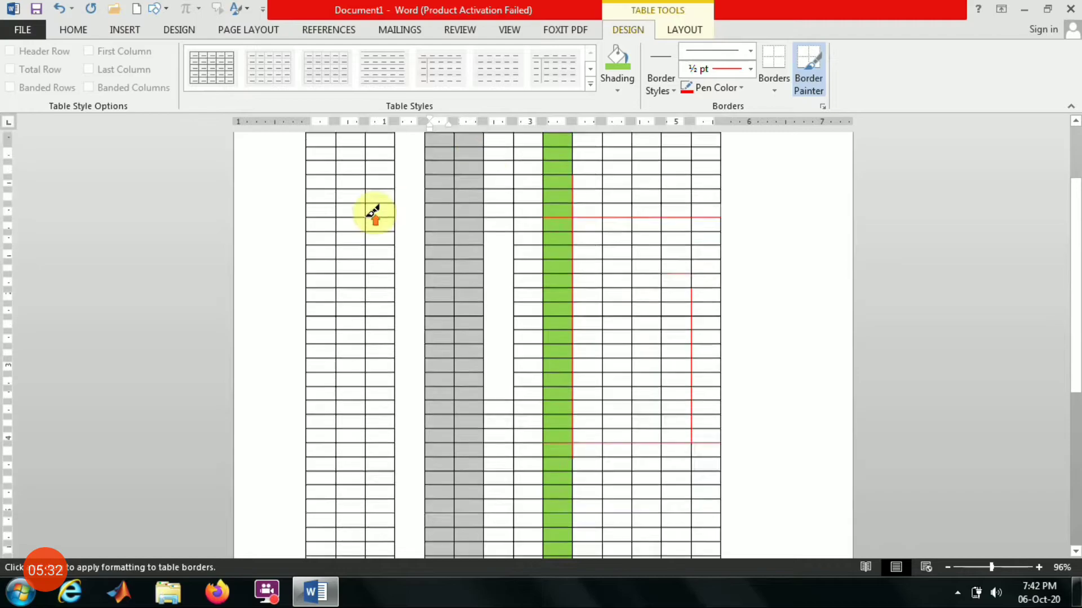
scroll(370, 213, "up", 3)
left_click(355, 218)
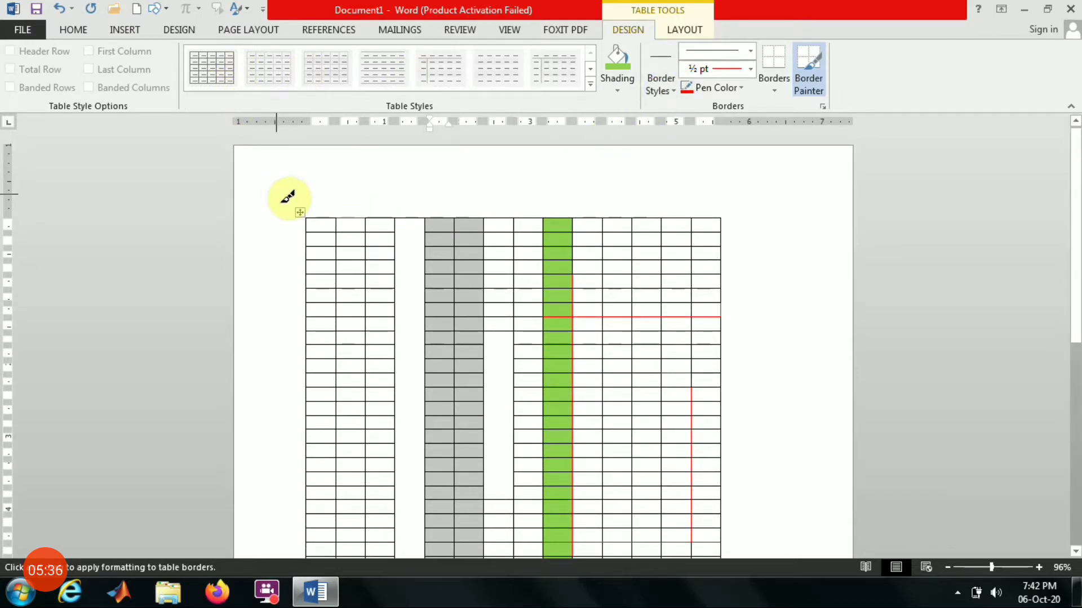
key("Escape")
- Select the first column, preview both vertical text directions for its cells, and apply the horizontal orientation
left_click(314, 216)
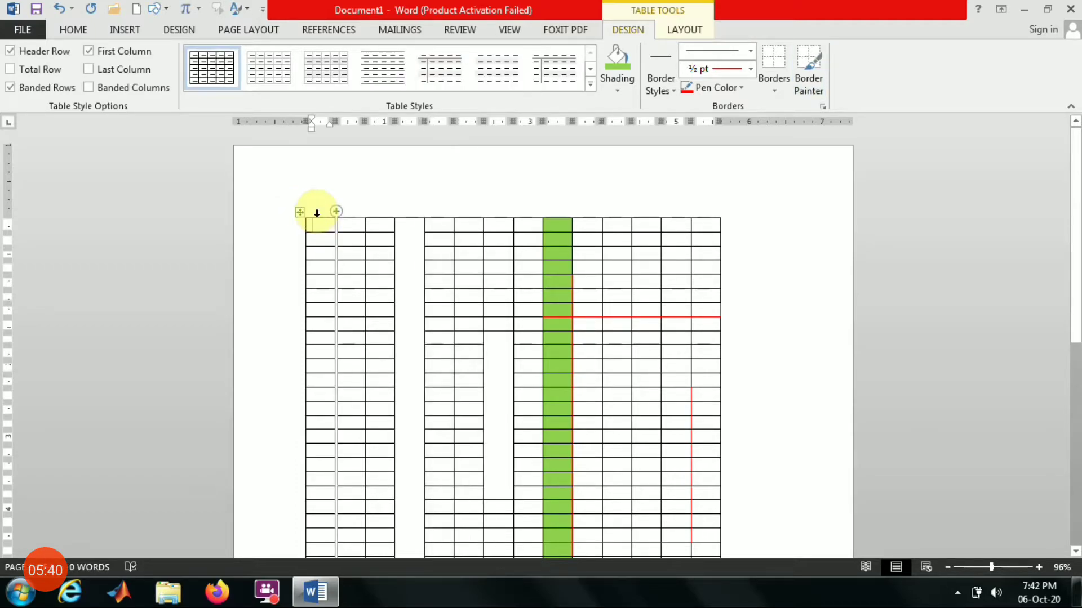
left_click(317, 214)
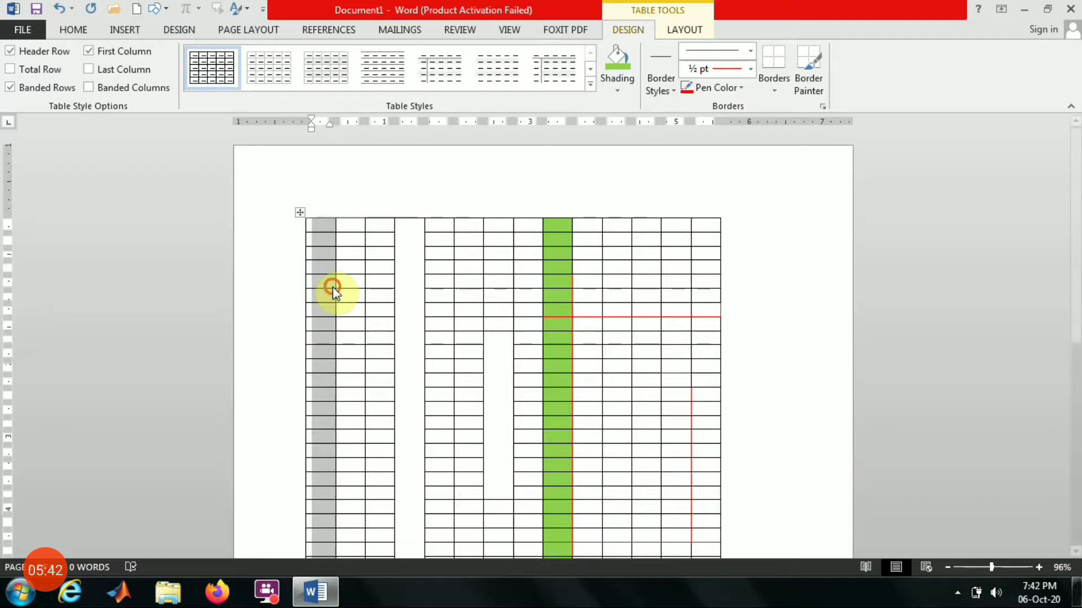
right_click(315, 217)
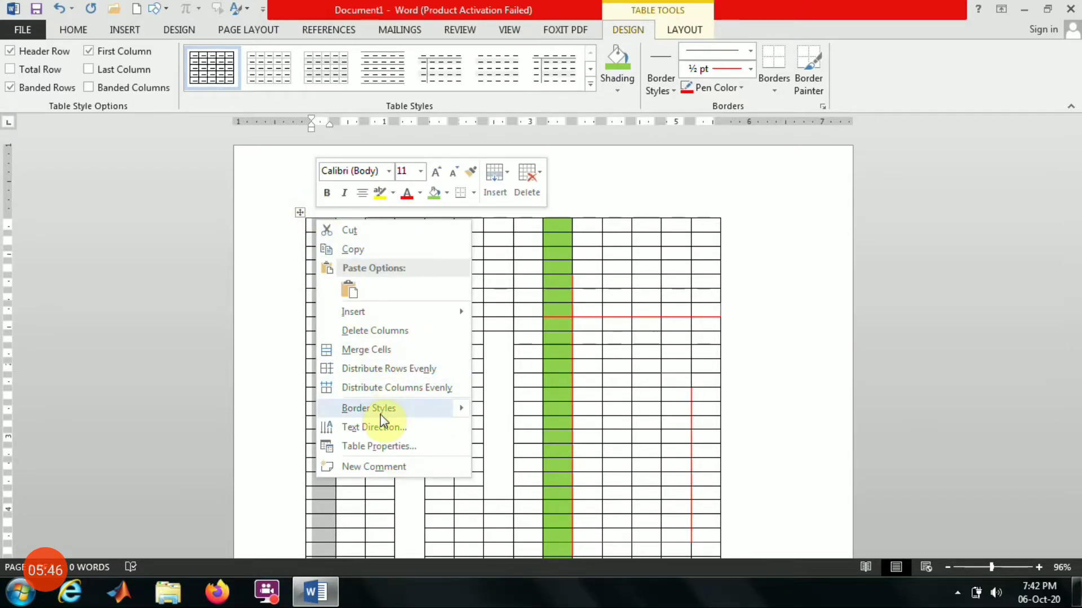
mouse_move(383, 420)
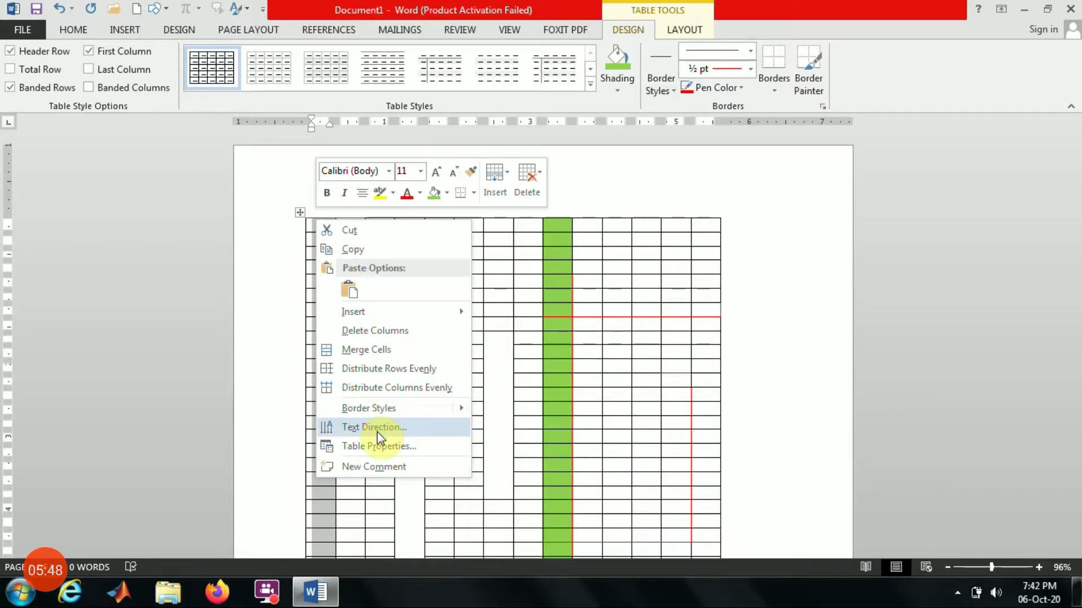
left_click(377, 431)
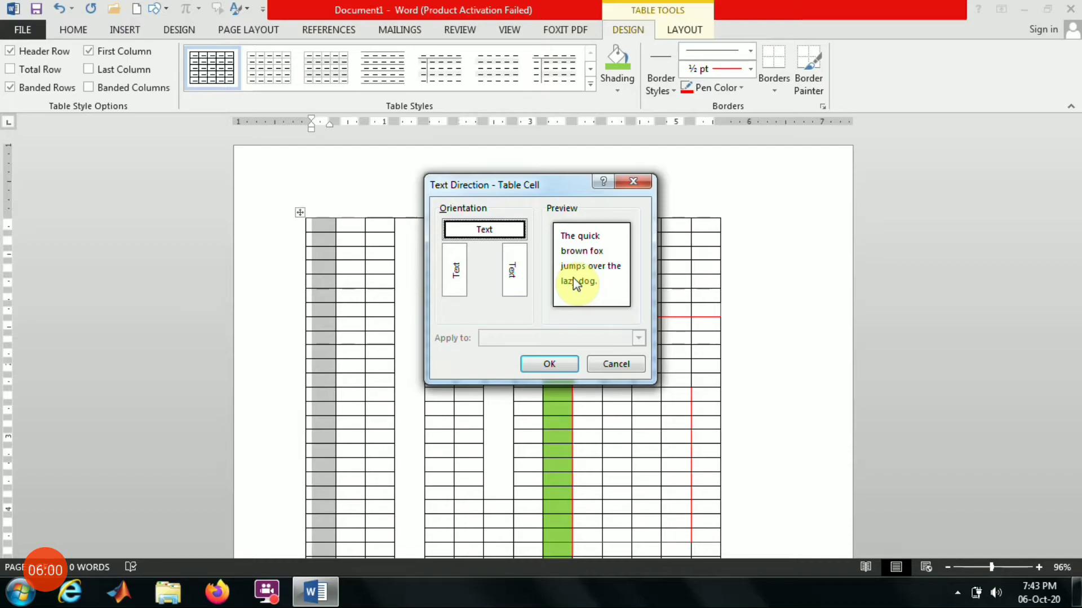
left_click(454, 267)
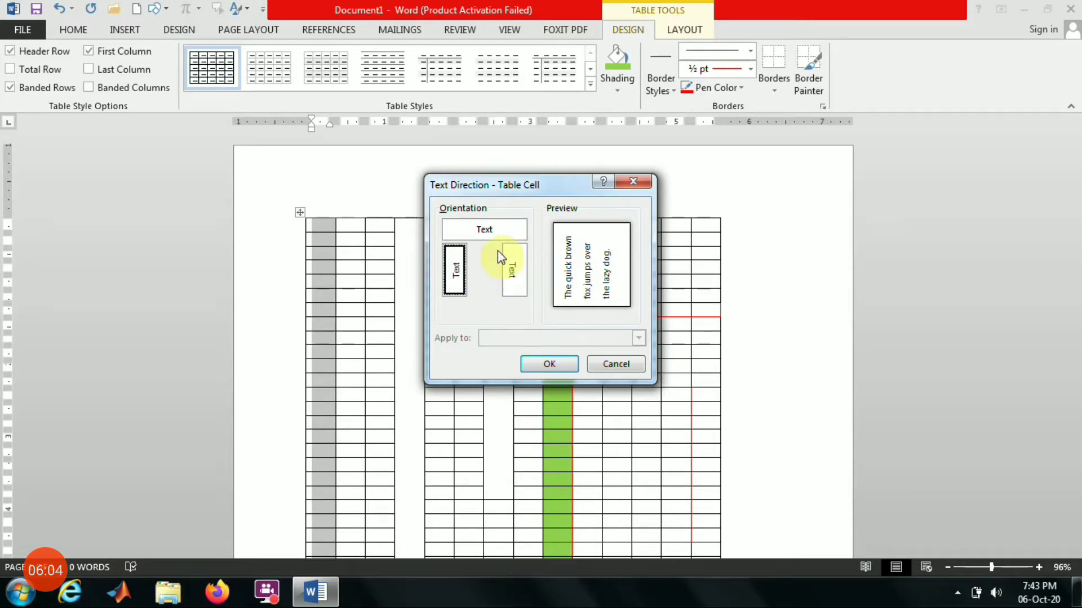
left_click(511, 269)
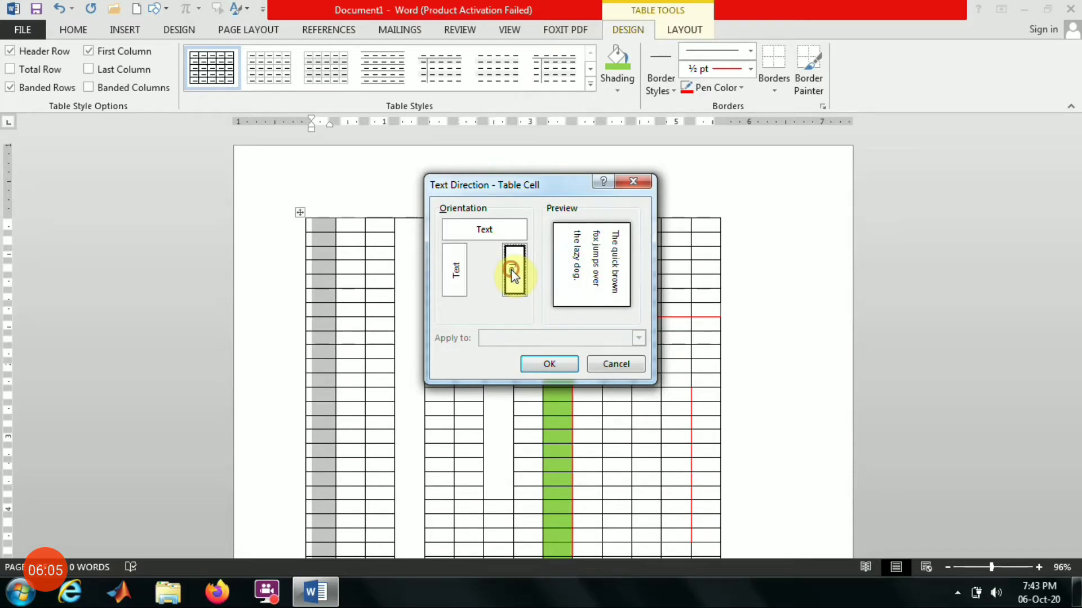
left_click(503, 233)
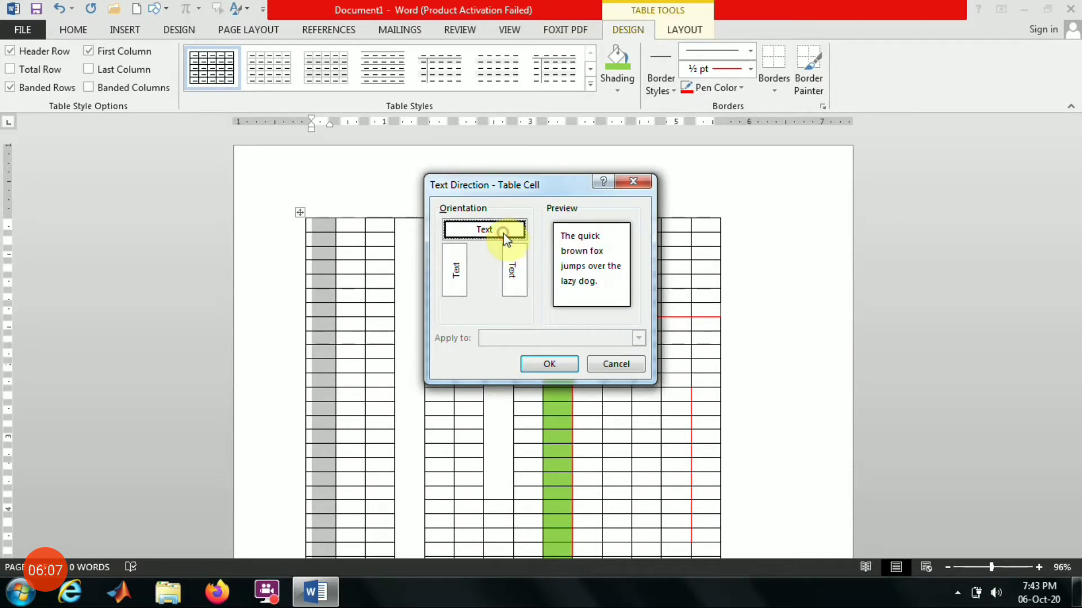
left_click(550, 365)
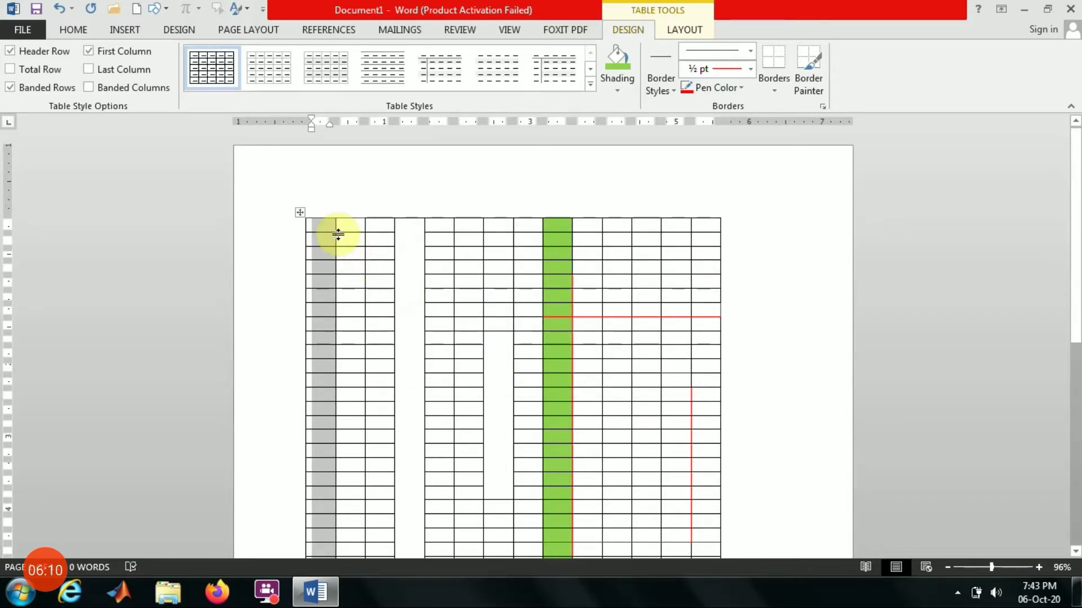
- Turn on the table's preferred width in Table Properties, set it to 0.7 inches, and apply it
right_click(319, 216)
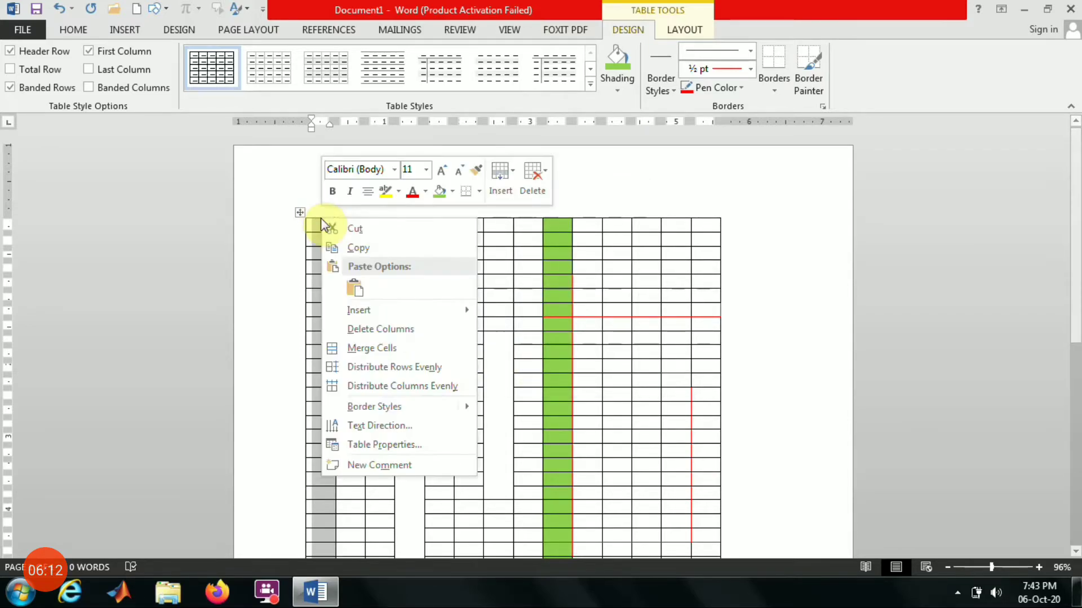
left_click(374, 445)
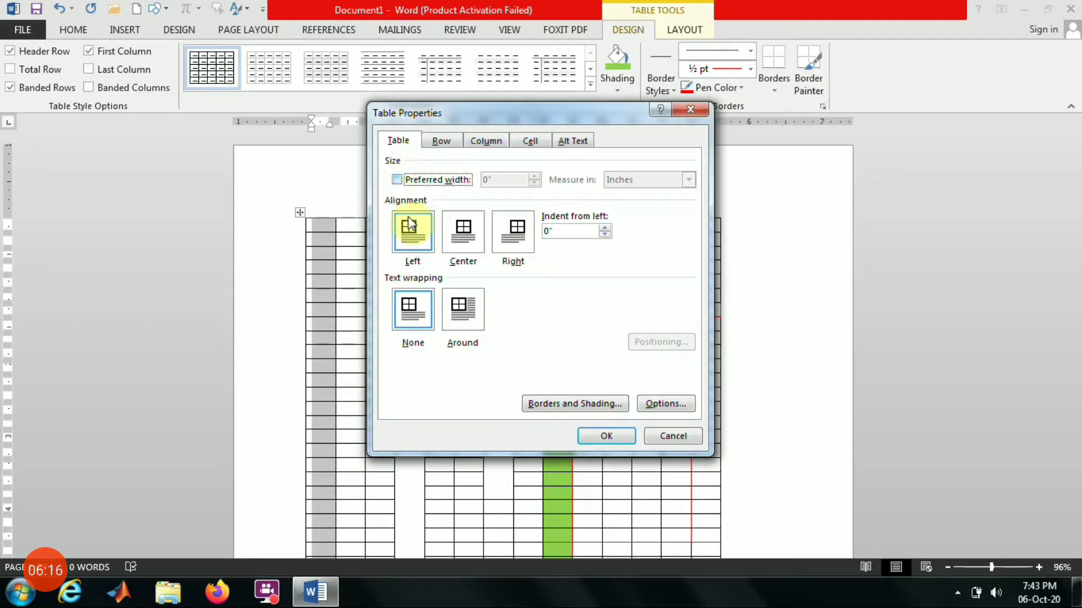
left_click(407, 181)
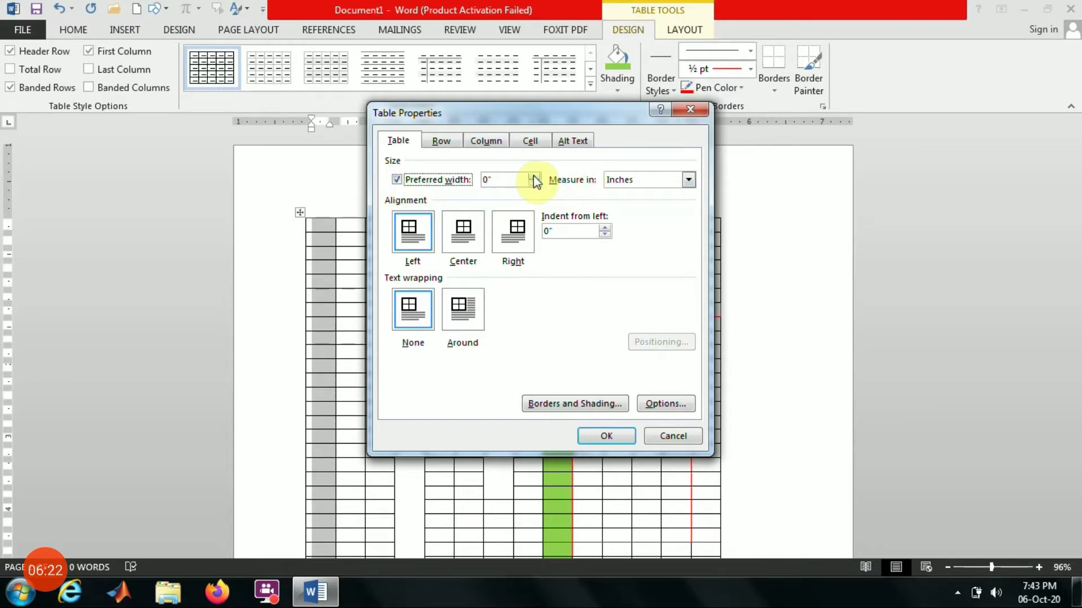
left_click(604, 434)
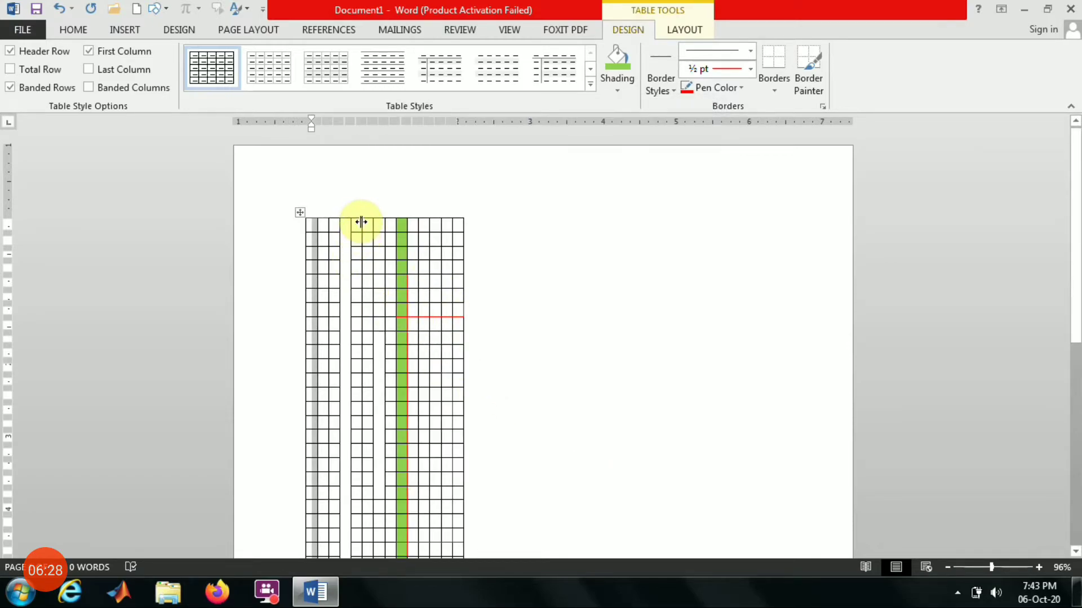
- Select the fifth column, change the unit of the table's preferred width to Percent in Table Properties, and apply it
left_click(355, 214)
right_click(355, 215)
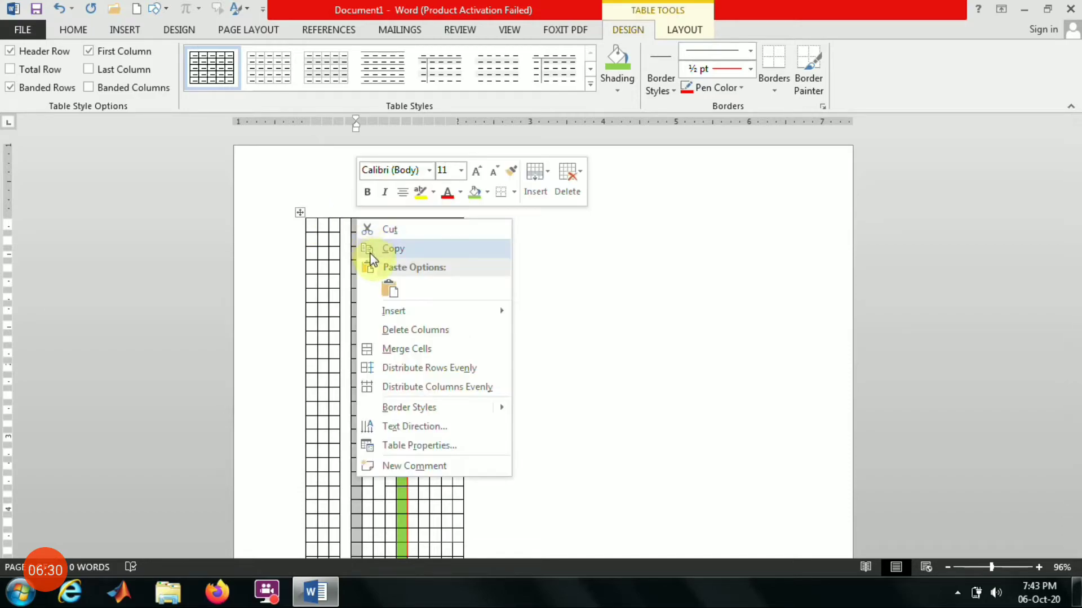
left_click(416, 445)
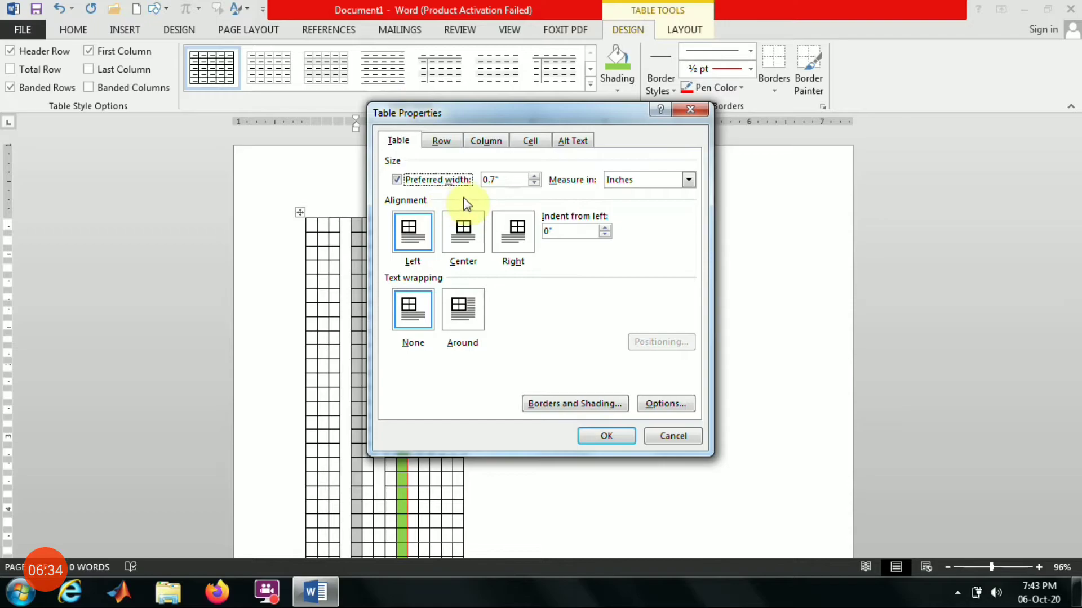
left_click(645, 180)
left_click(636, 191)
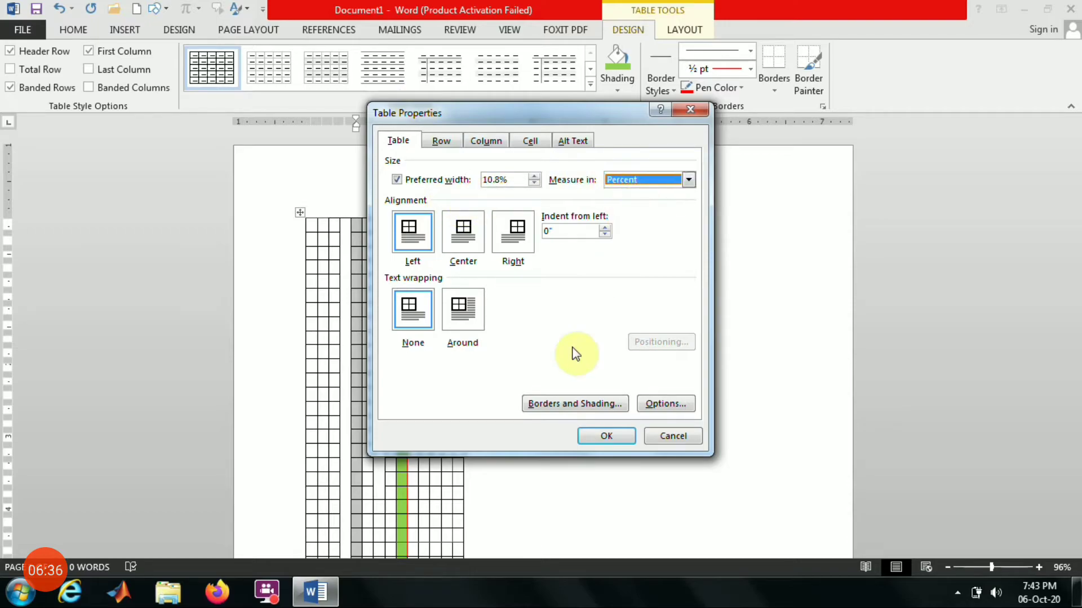
left_click(607, 437)
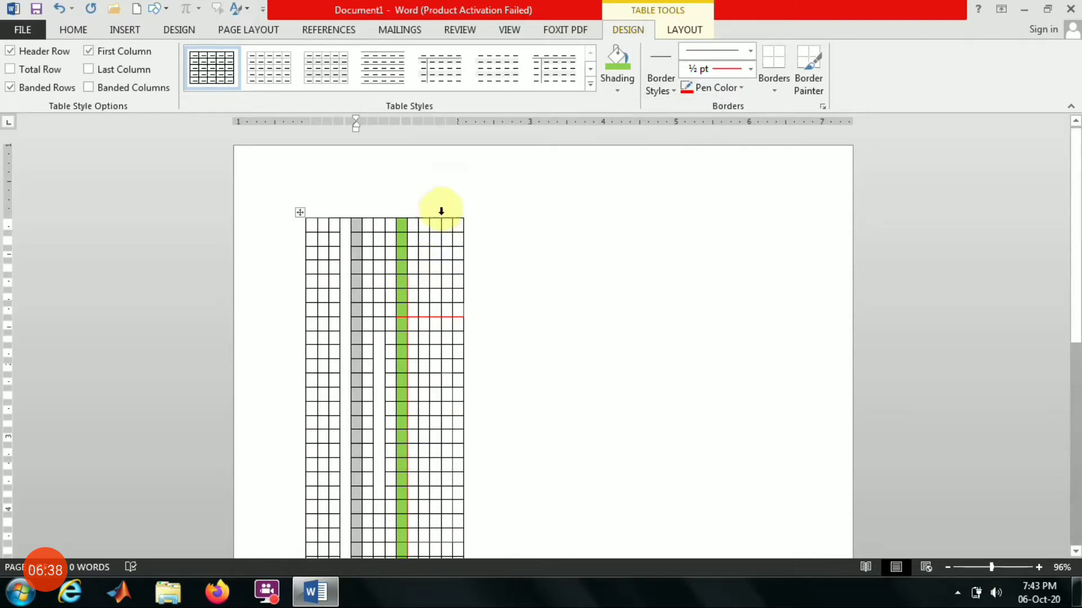
left_click(437, 216)
right_click(437, 218)
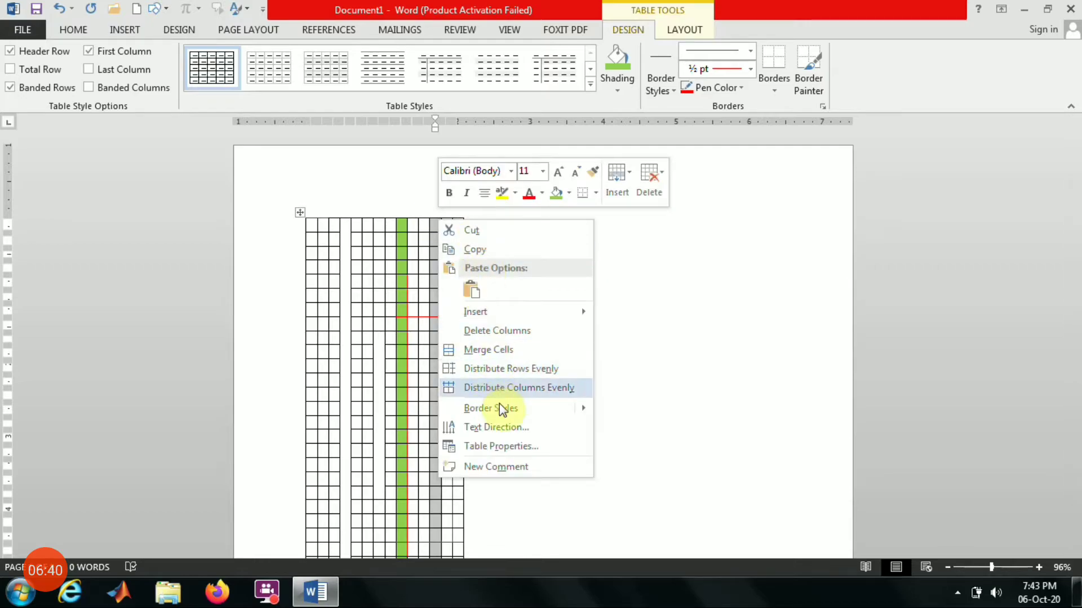
left_click(508, 431)
left_click(618, 362)
- Preview the Center and Right alignments and both text wrapping options in Table Properties, and discard the changes
right_click(439, 219)
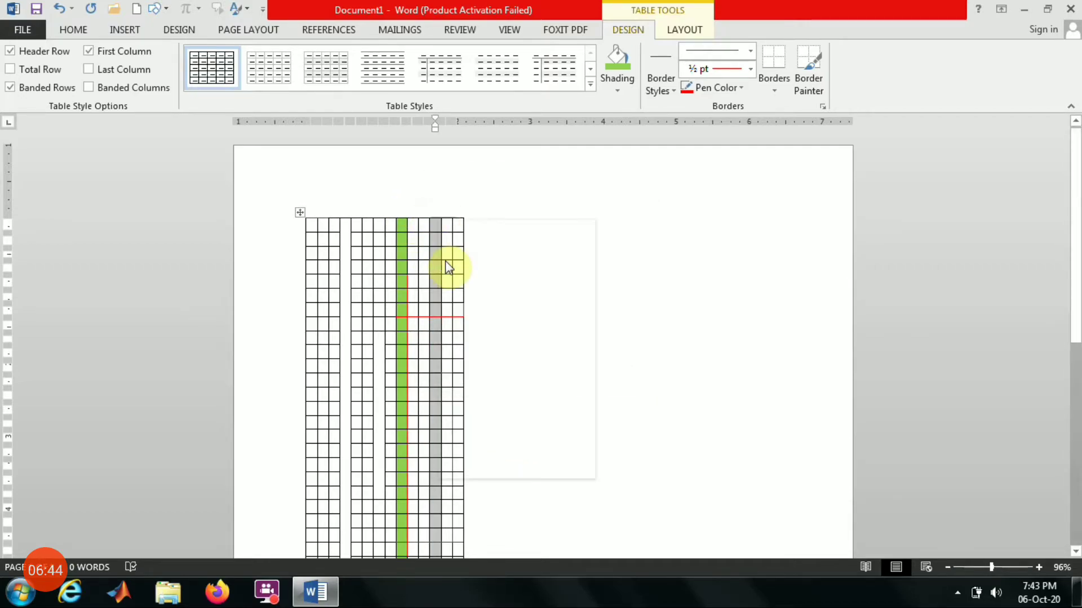
left_click(475, 444)
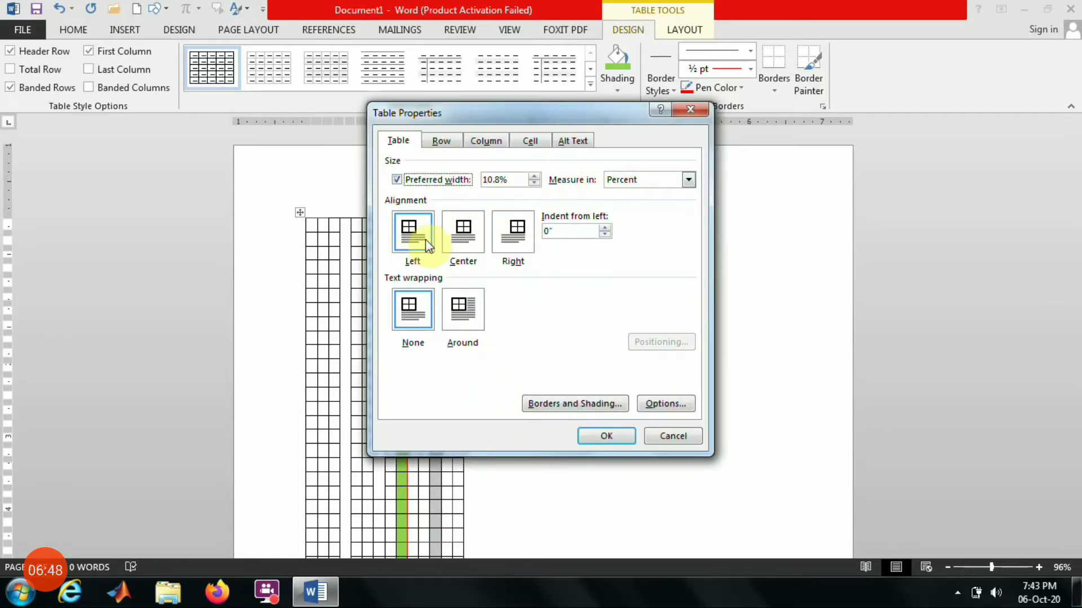
left_click(461, 231)
left_click(520, 244)
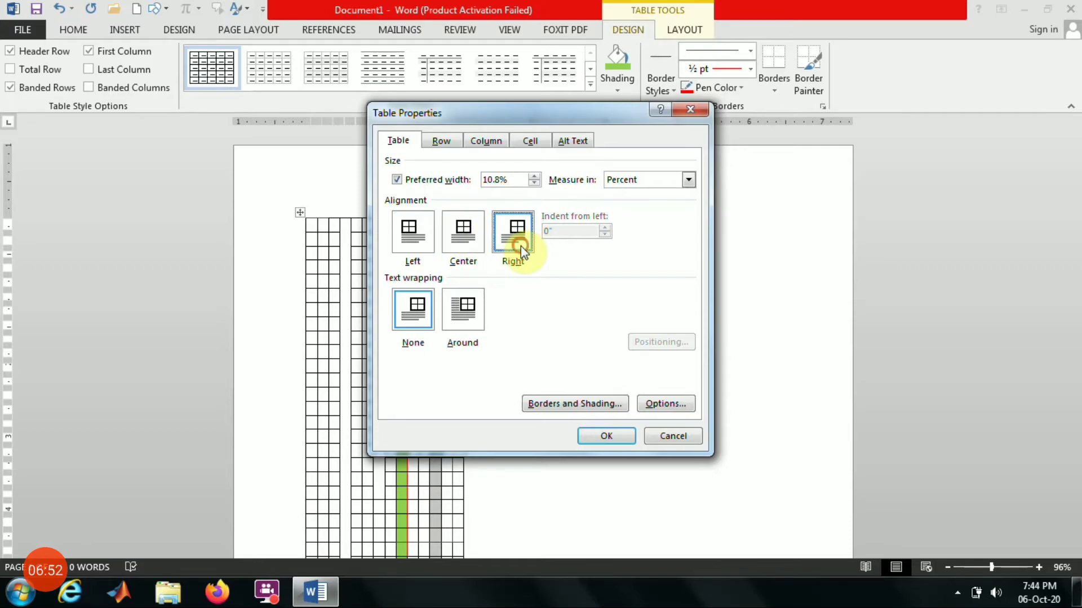
left_click(469, 314)
left_click(417, 313)
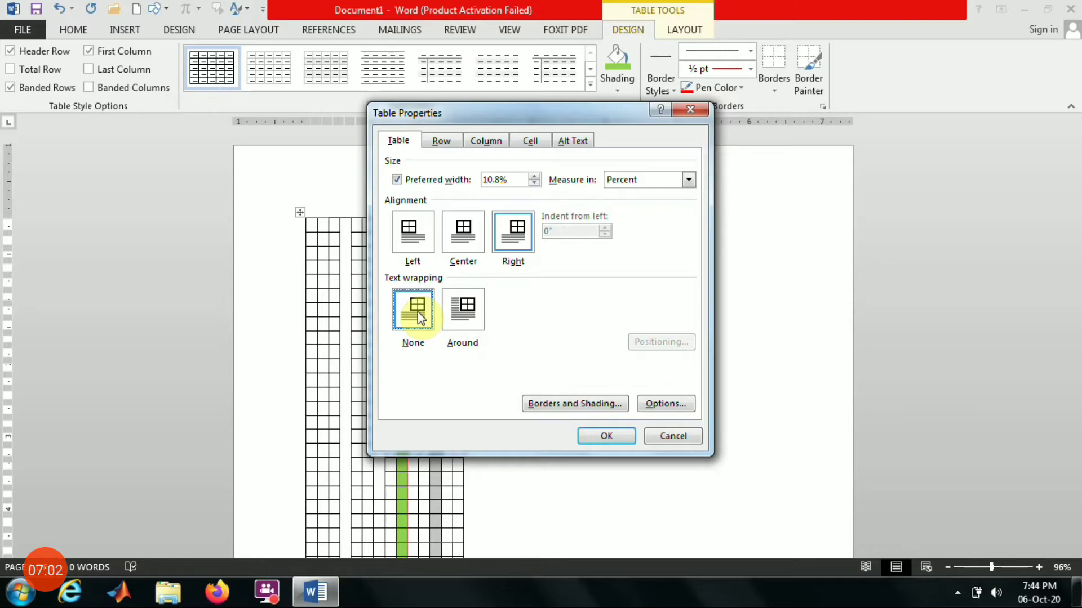
left_click(657, 436)
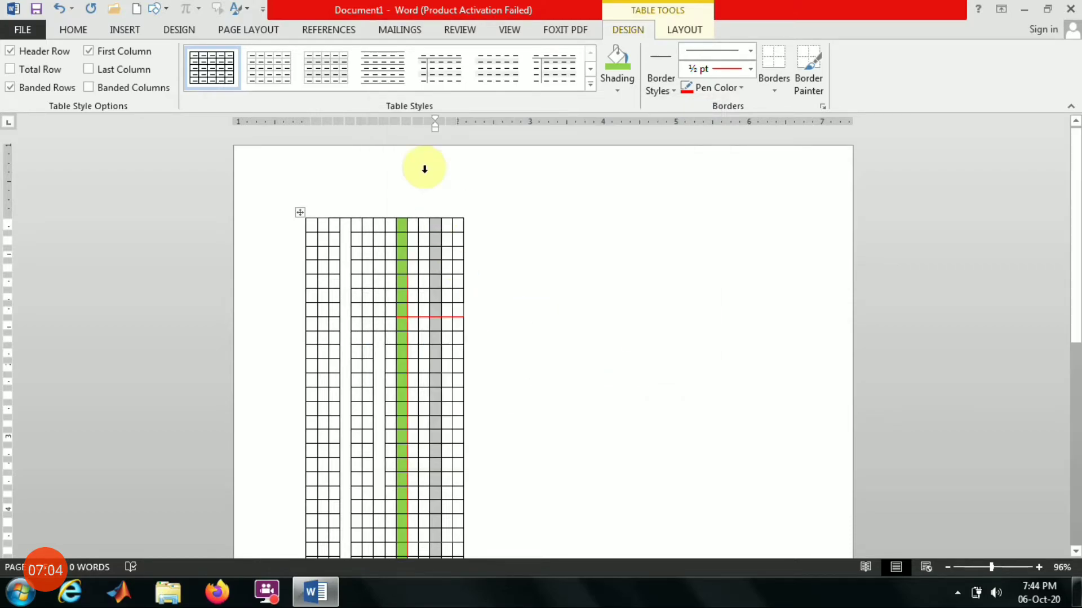
- Try to enter =rand() in the first column's seventh cell, and delete the entry
left_click(519, 290)
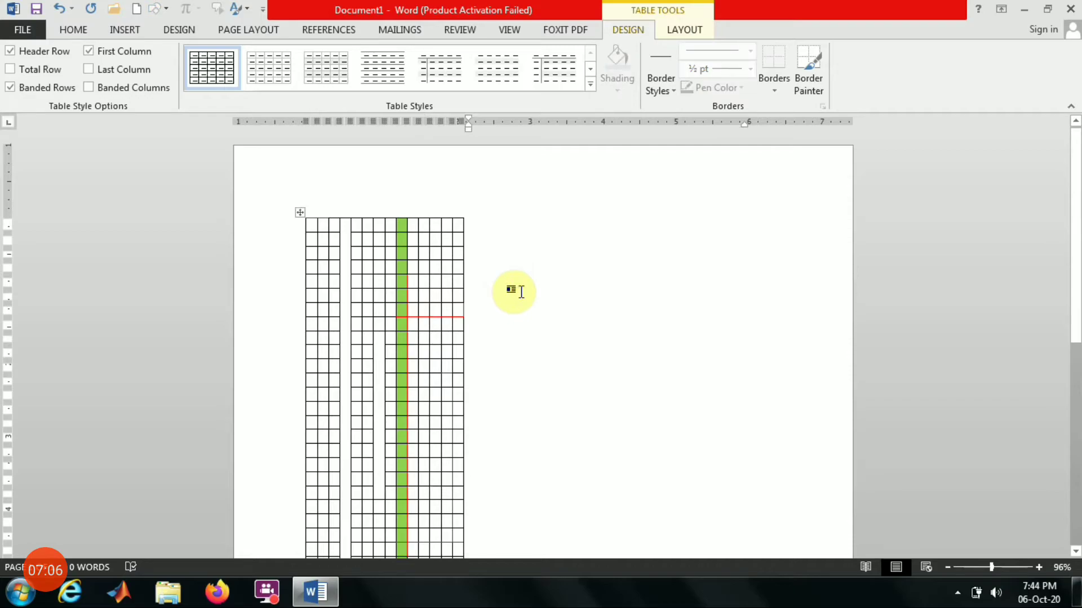
type("=ra")
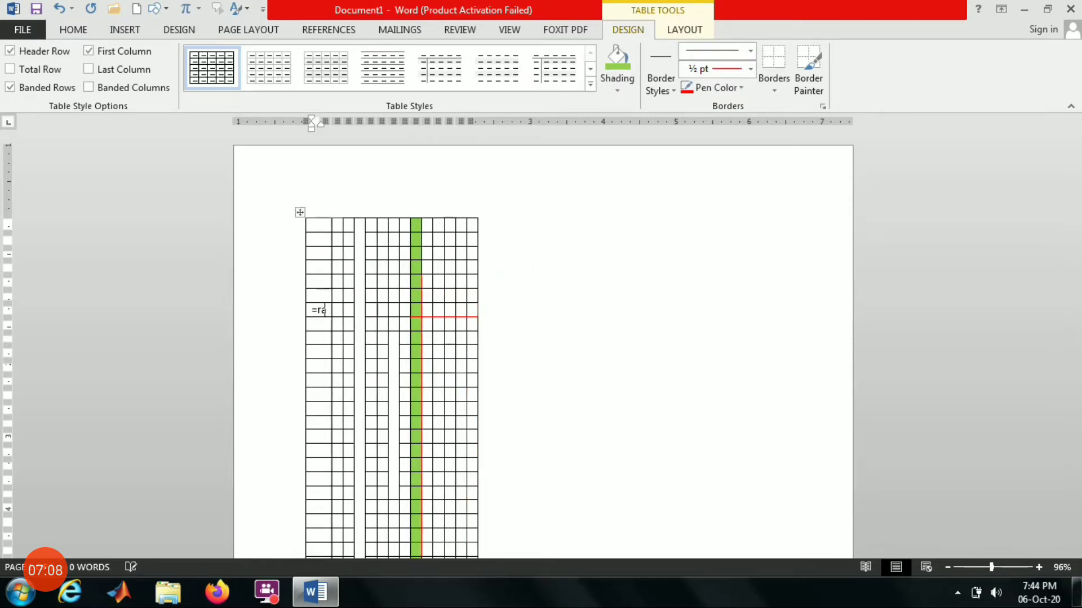
type("nd()")
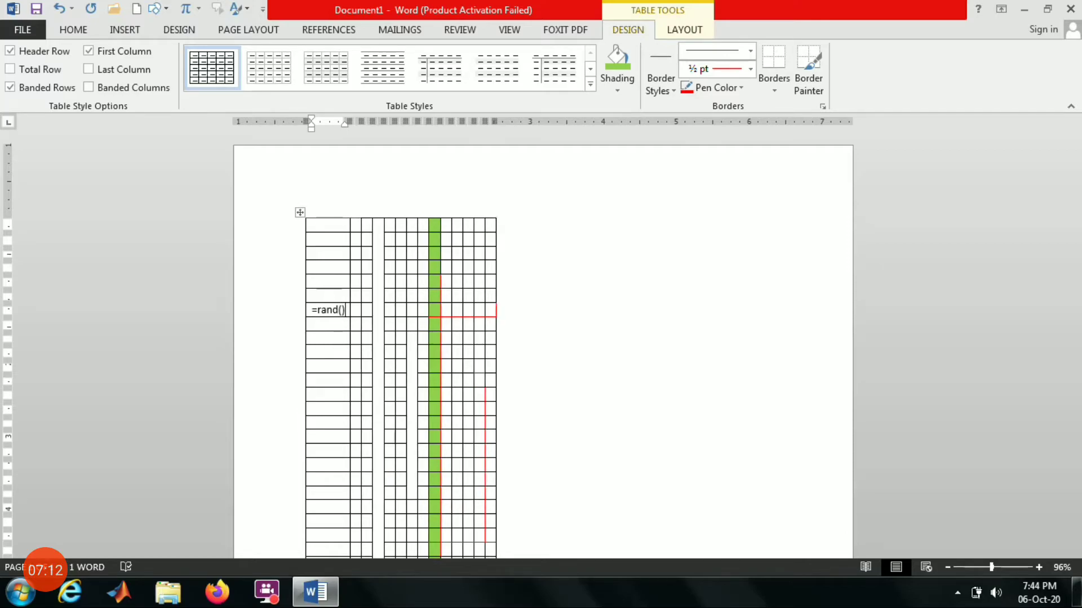
left_click(313, 312)
left_click_drag(312, 312, 346, 307)
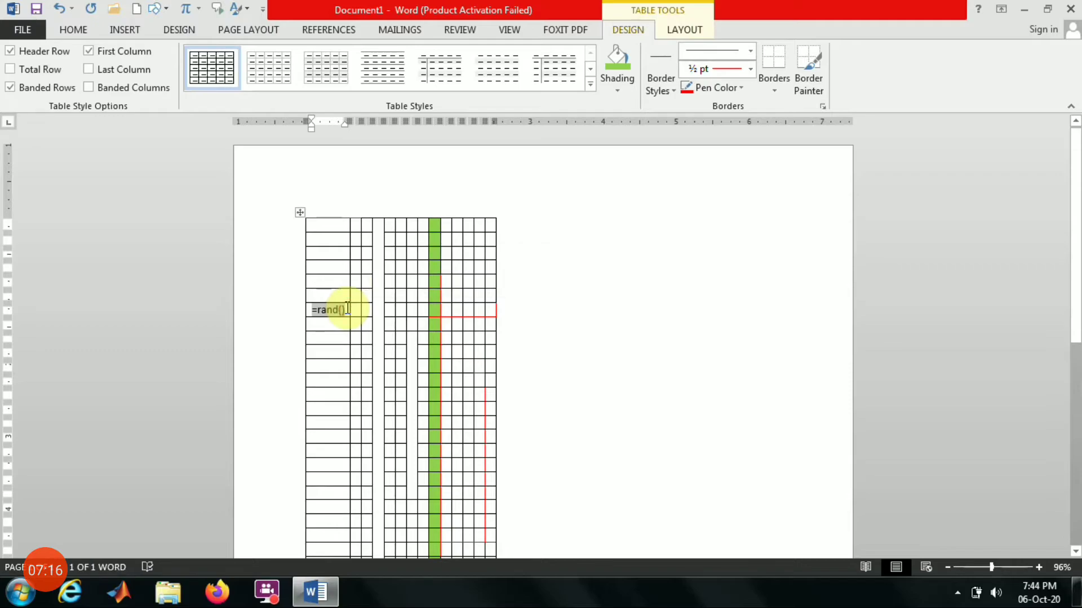
key("Delete")
left_click_drag(1076, 303, 1019, 191)
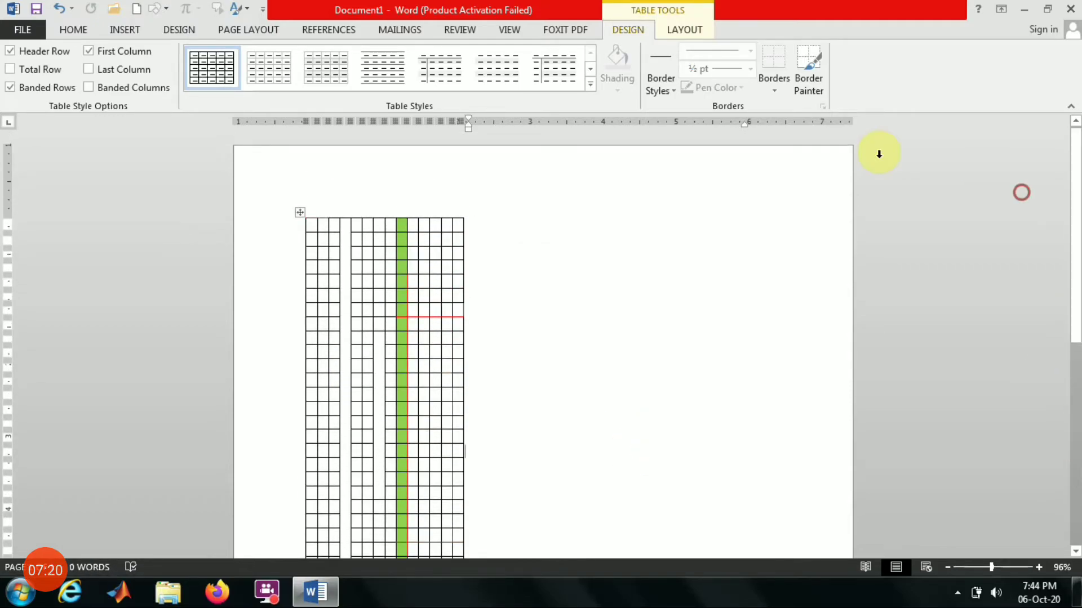
left_click(356, 214)
left_click(286, 213)
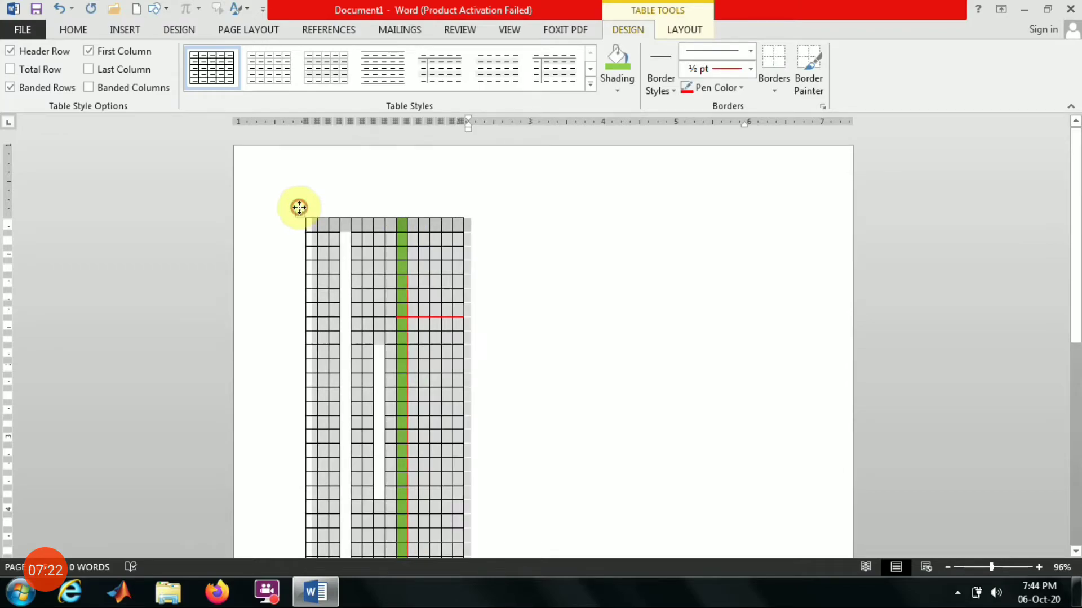
left_click(600, 357)
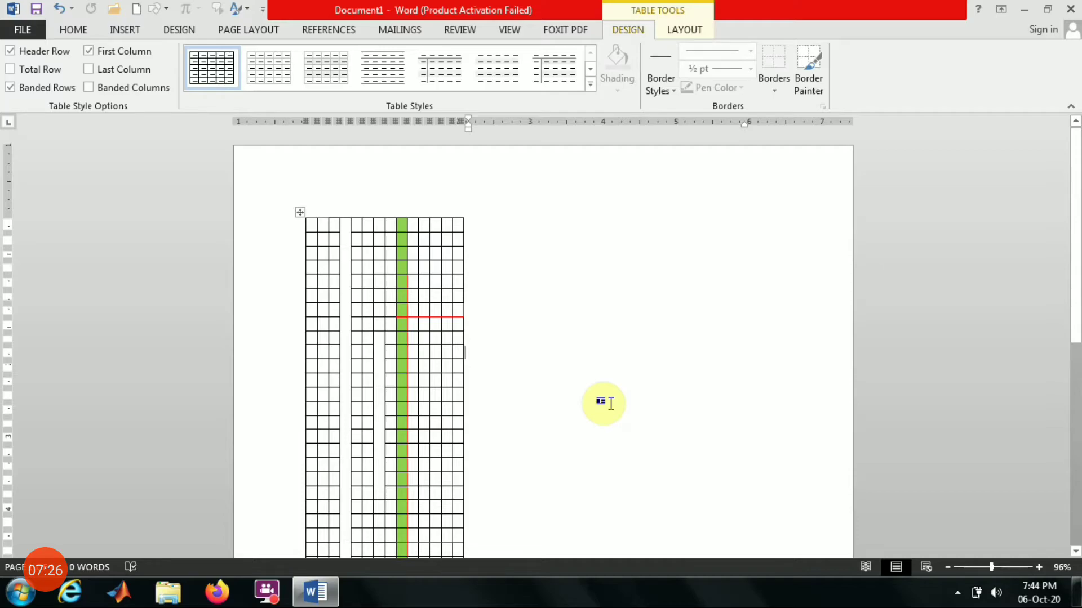
- Generate sample paragraphs directly below the table with =rand()
scroll(1068, 261, "down", 3)
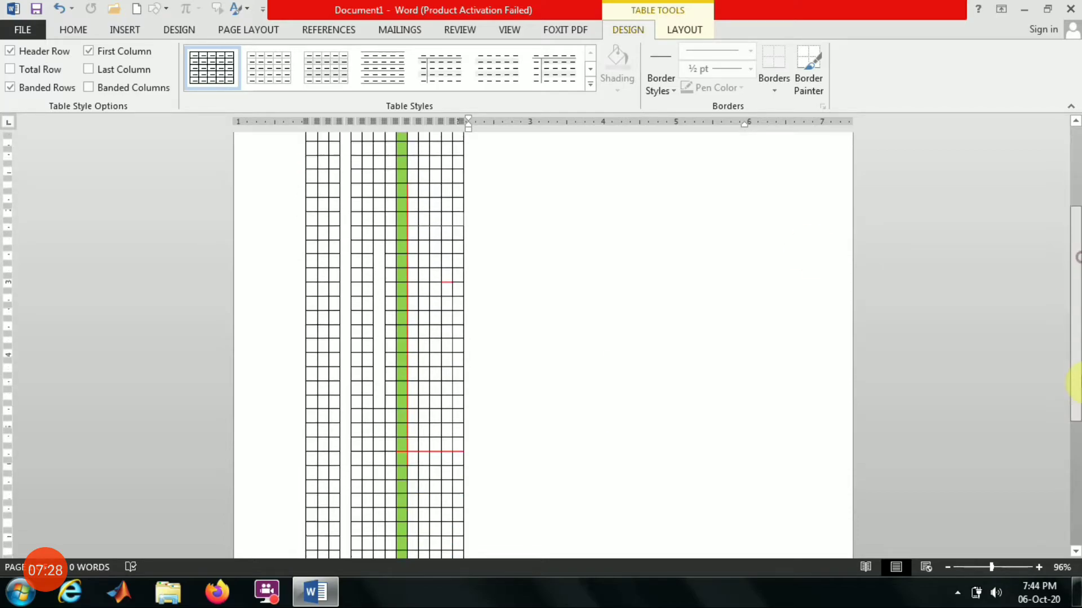
left_click(465, 457)
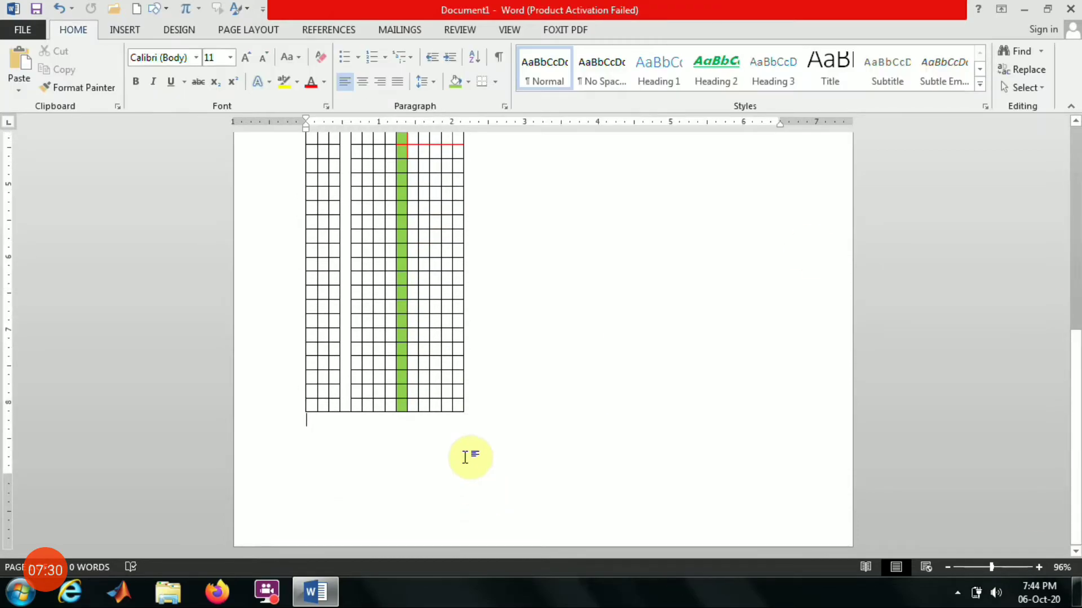
type("=")
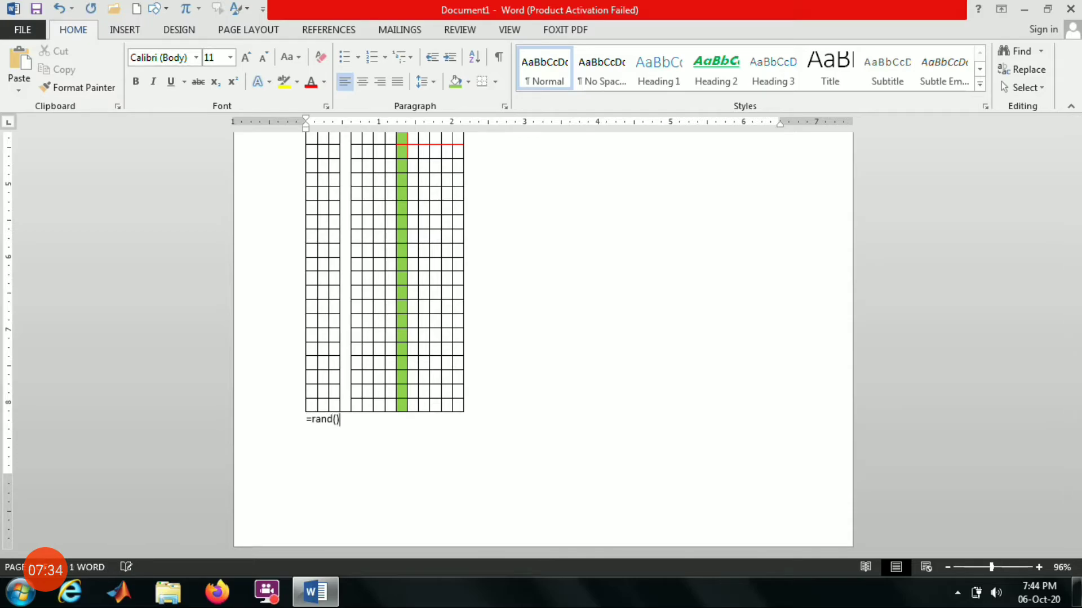
type("rand()")
key("Return")
- Select the whole table and set its alignment to Center in Table Properties
scroll(543, 338, "up", 5)
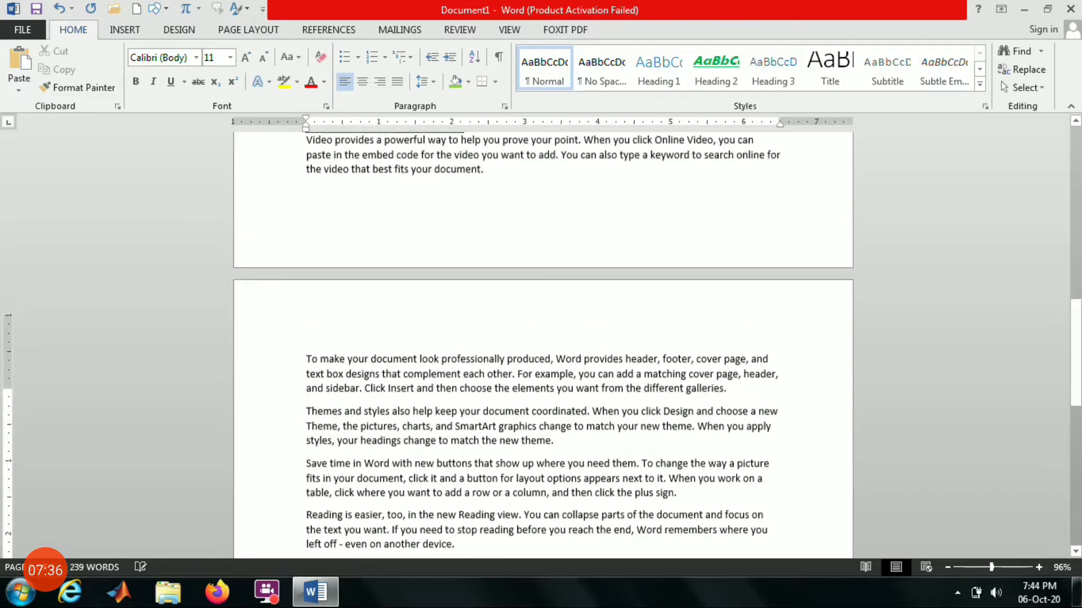
left_click(405, 392)
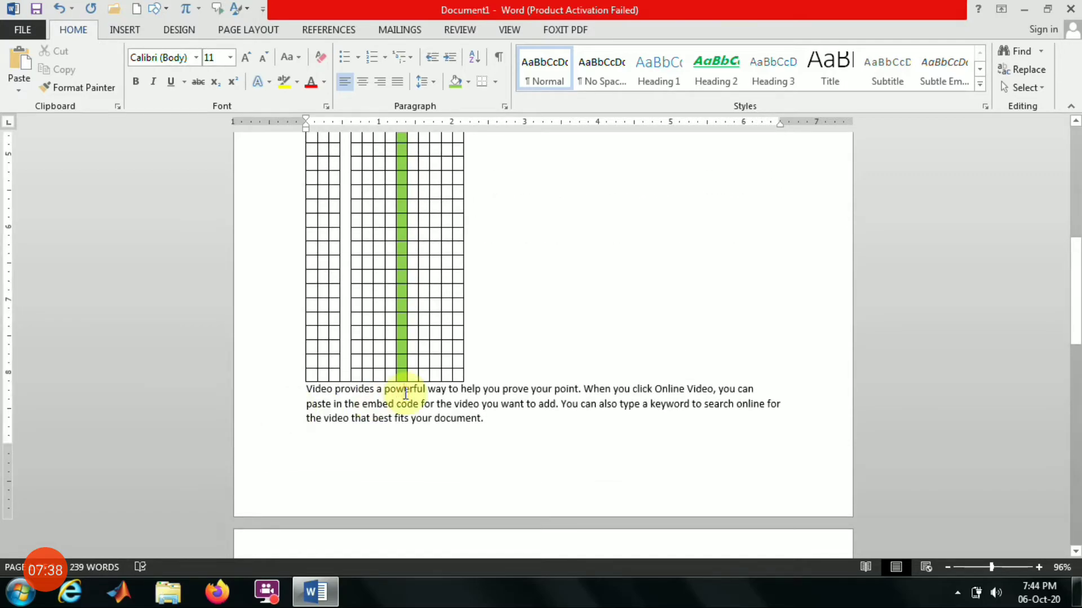
scroll(671, 457, "up", 15)
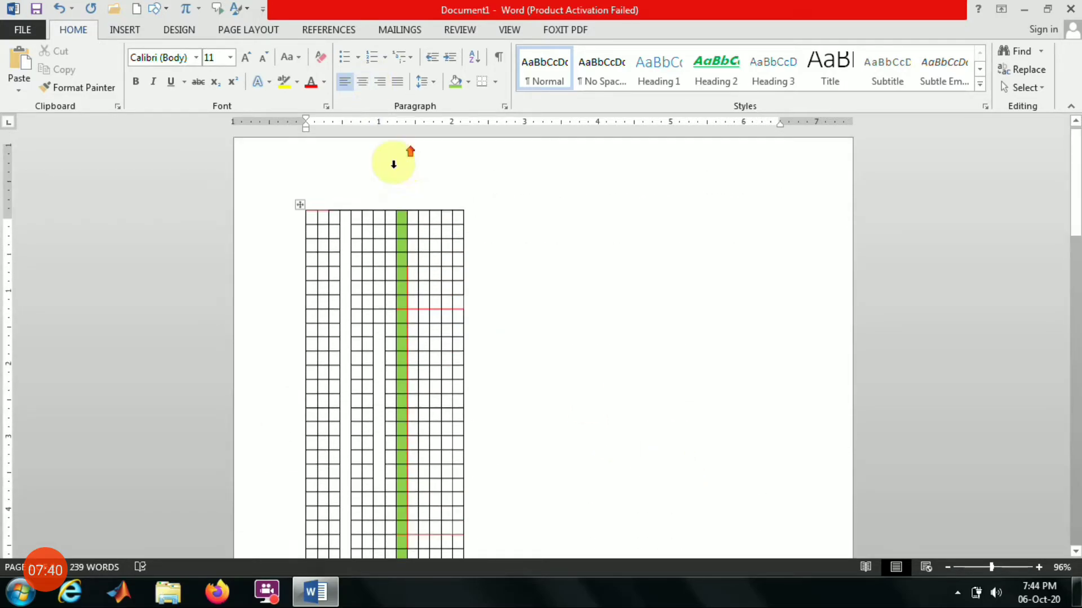
left_click(300, 213)
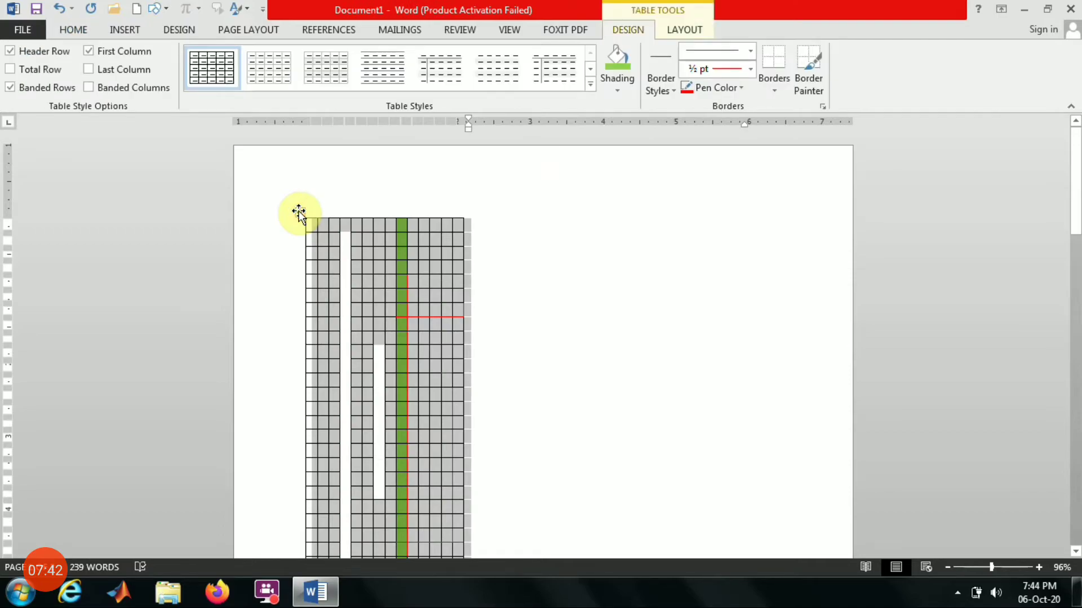
right_click(298, 212)
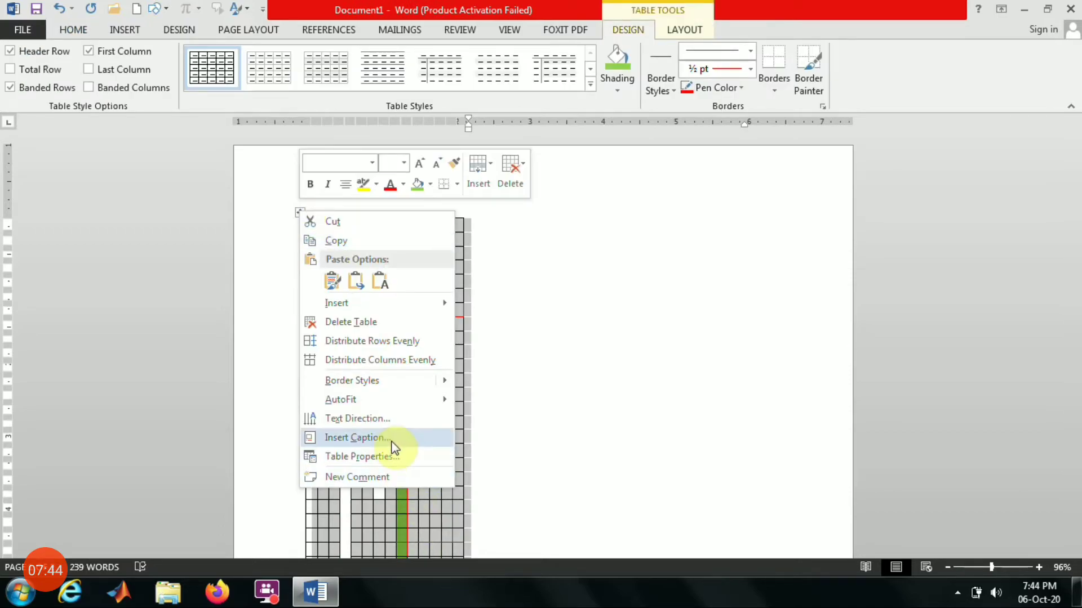
left_click(384, 458)
left_click(472, 247)
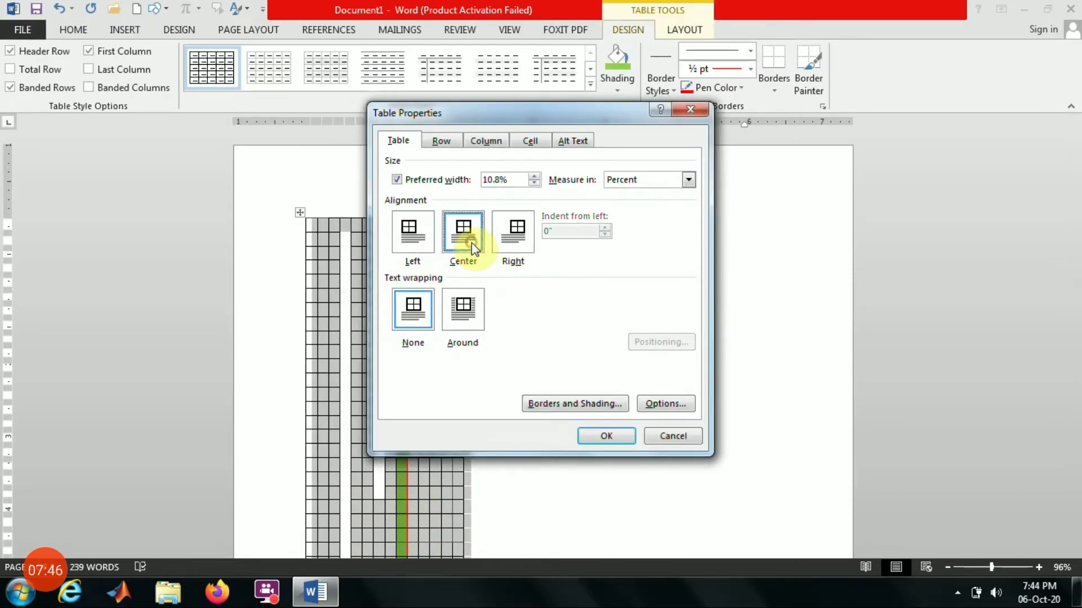
left_click(602, 439)
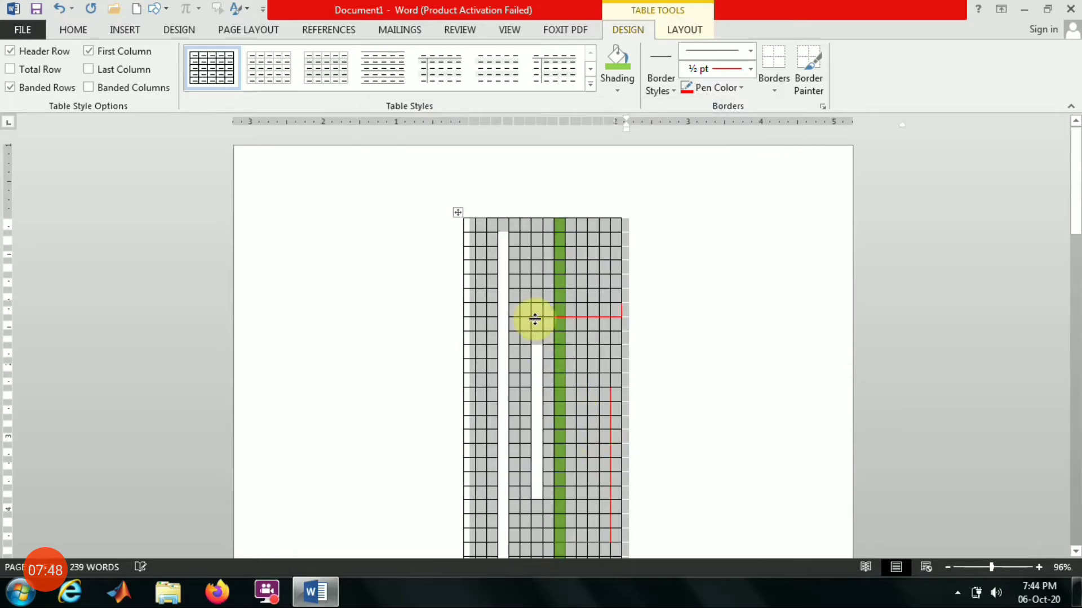
- Set the table's text wrapping to Around in Table Properties and apply it
scroll(541, 302, "down", 9)
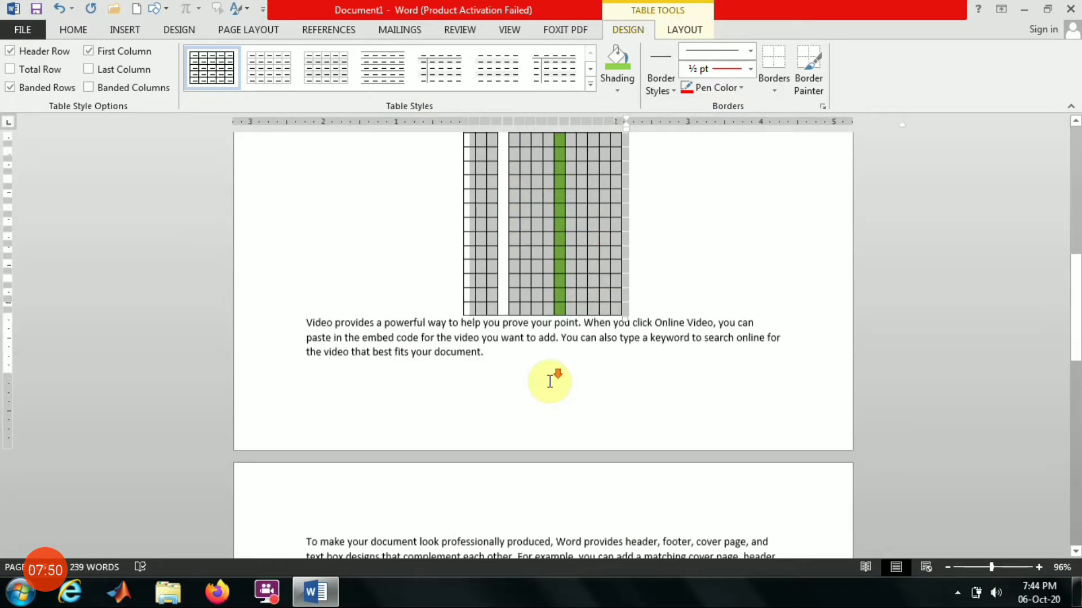
scroll(580, 318, "up", 5)
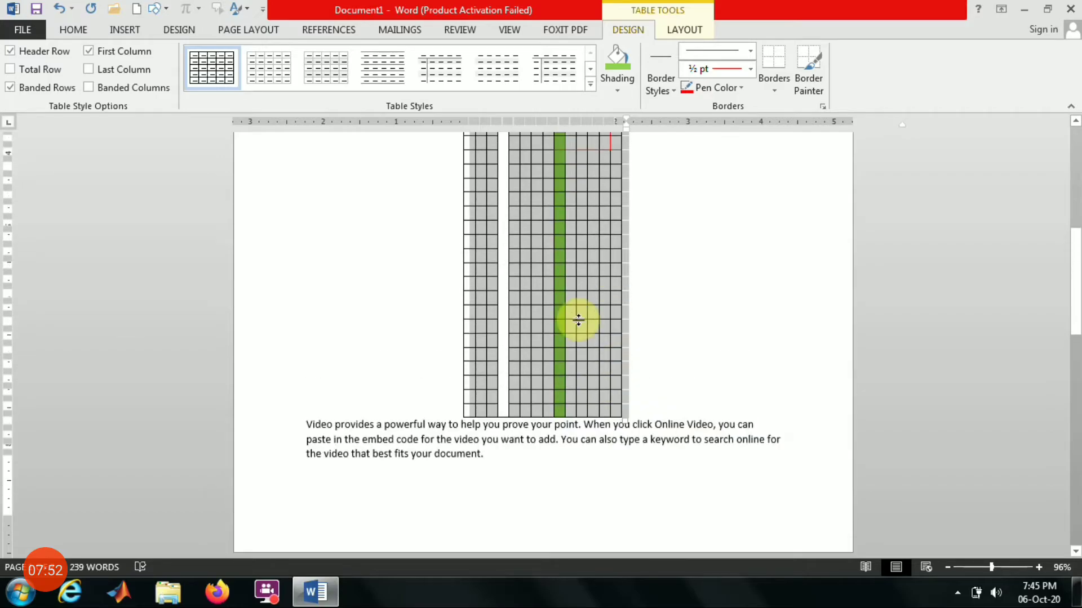
scroll(566, 228, "up", 5)
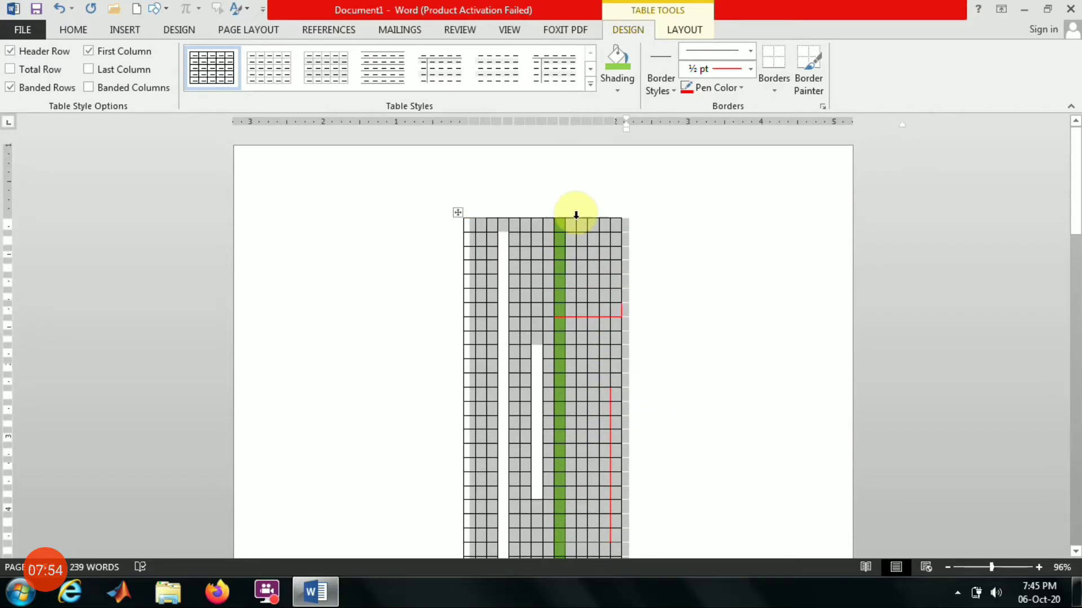
right_click(575, 216)
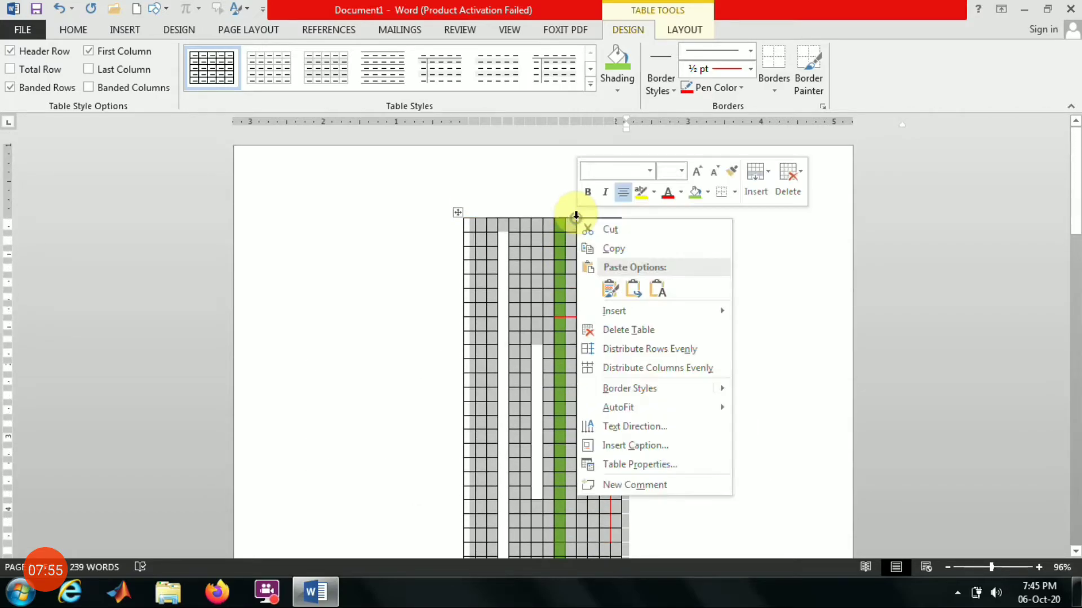
left_click(607, 464)
left_click(454, 324)
left_click(591, 435)
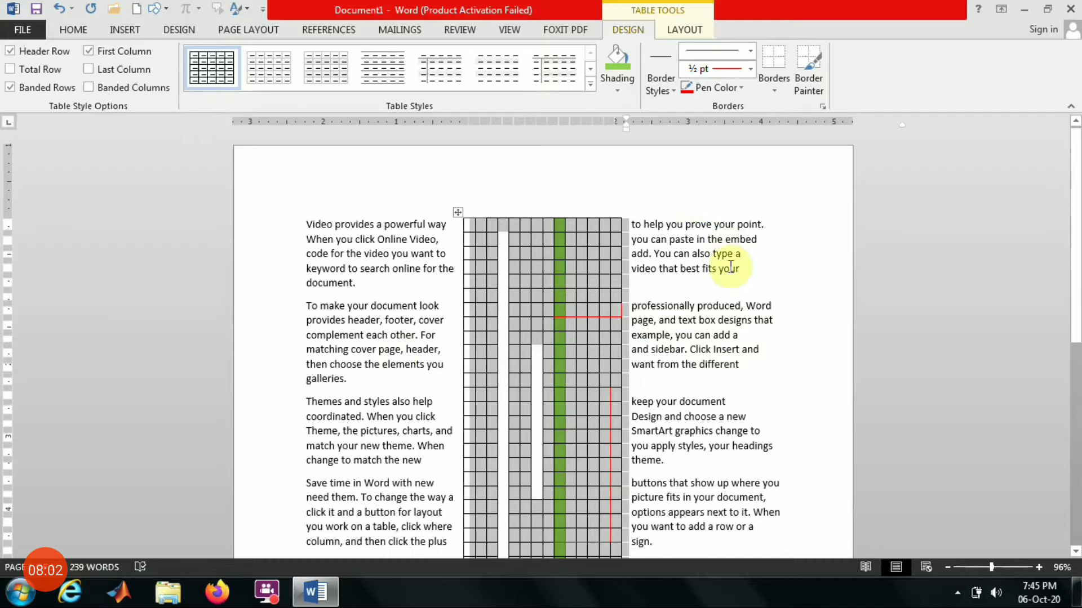
- Check how the text wraps around the table, and set the table's alignment to Right in Table Properties
scroll(430, 430, "down", 6)
scroll(545, 401, "up", 6)
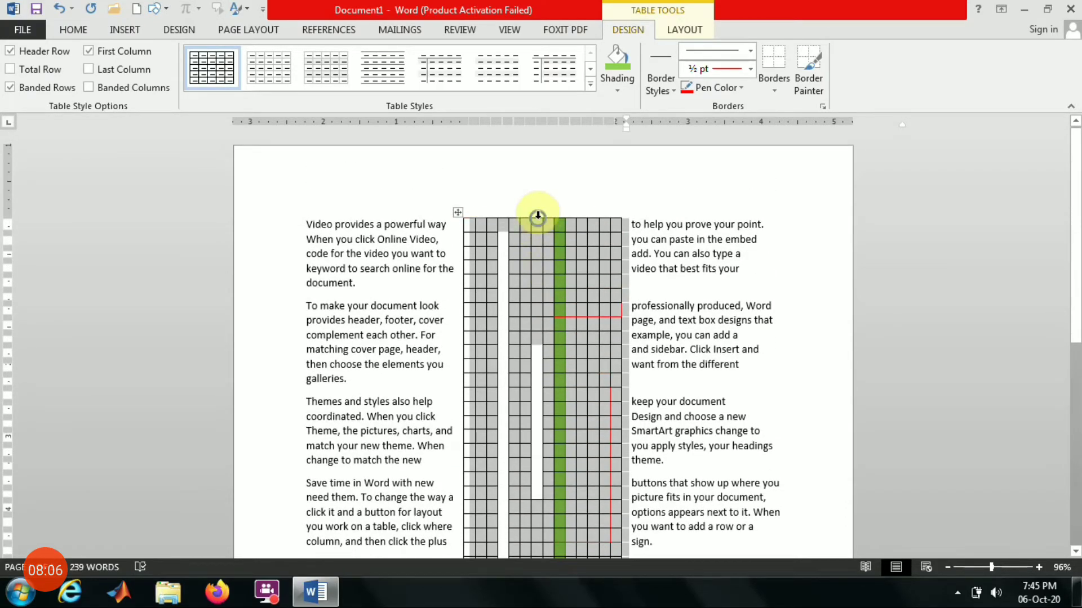
right_click(537, 215)
left_click(589, 463)
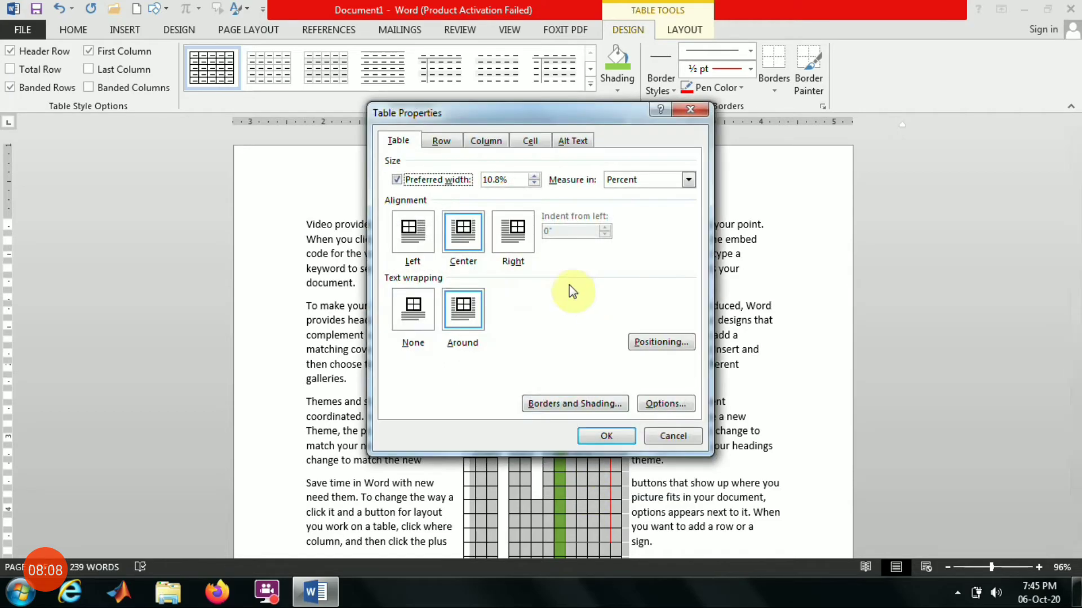
left_click(508, 238)
left_click(606, 436)
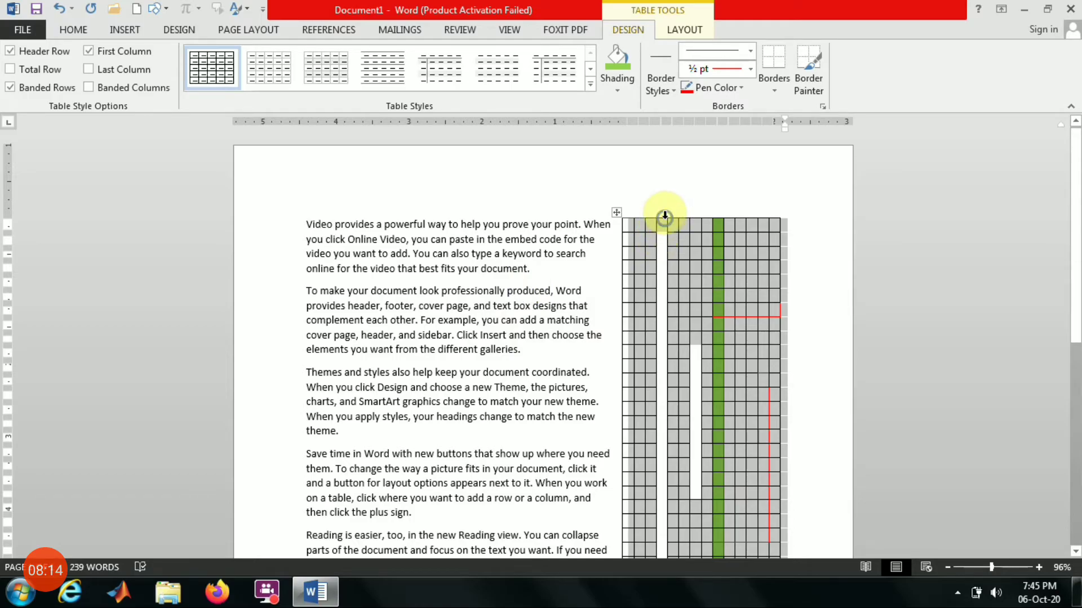
- Set the table's alignment to Center in Table Properties and apply it
right_click(654, 232)
left_click(696, 462)
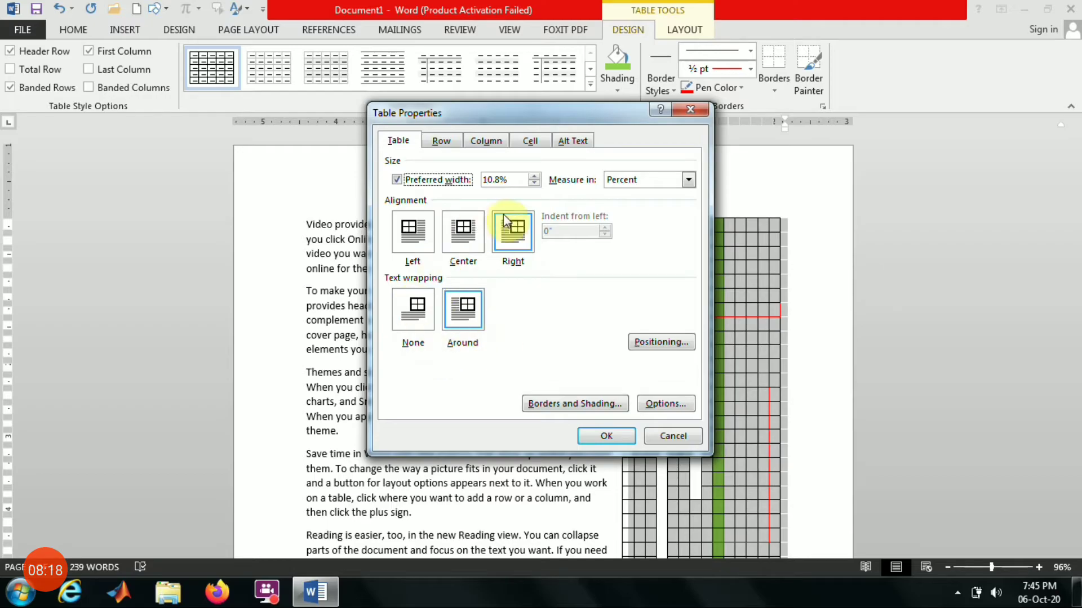
left_click(473, 242)
left_click(602, 437)
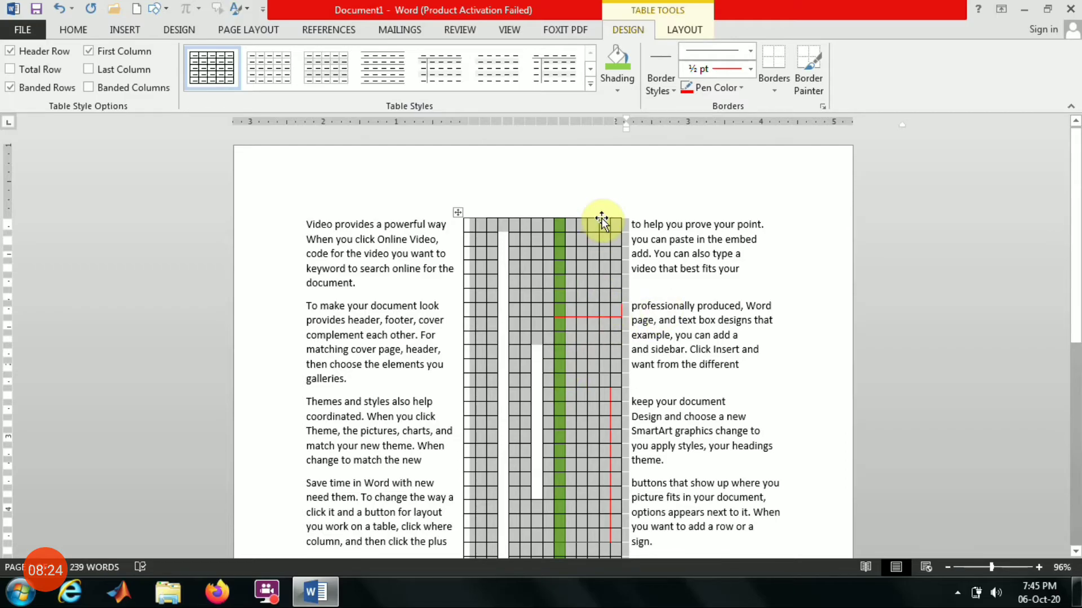
- Attach a new comment to the selected table reading "This is table and how to add and delete columns"
right_click(597, 223)
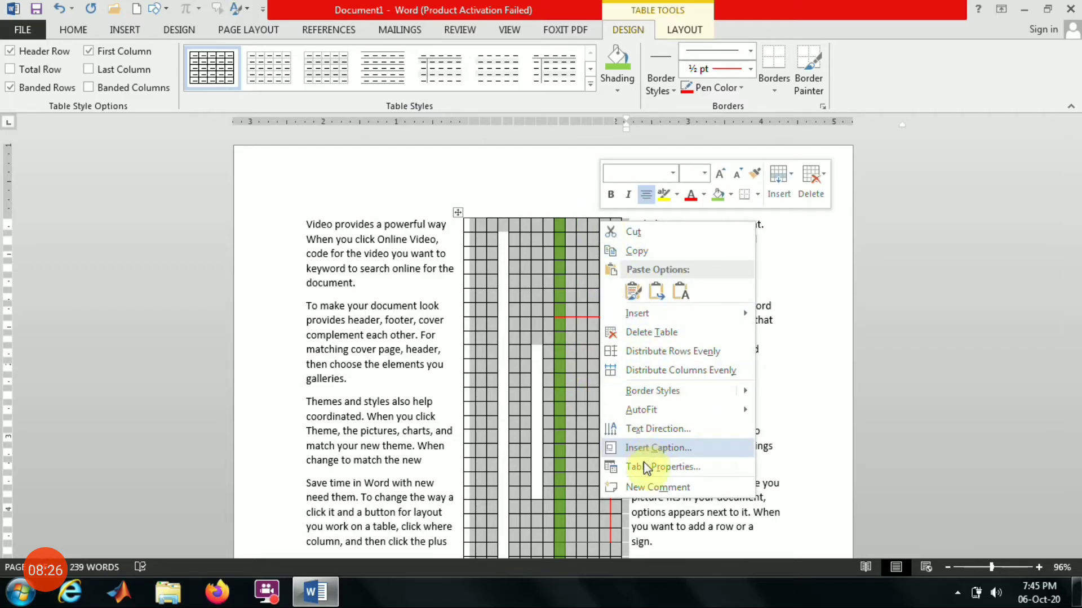
left_click(645, 487)
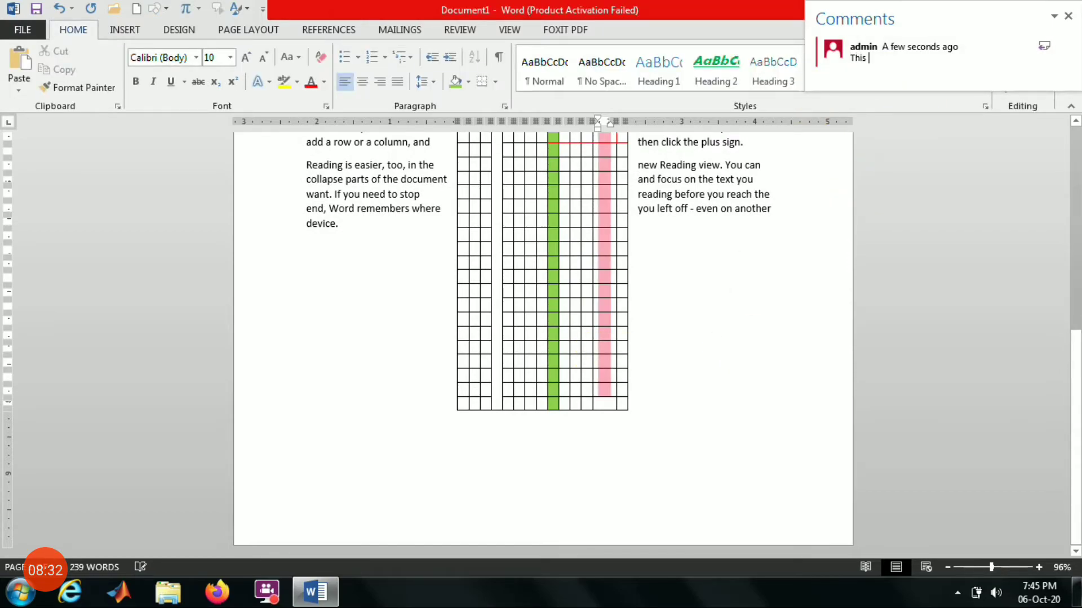
type("This is table and how to add and delete columns")
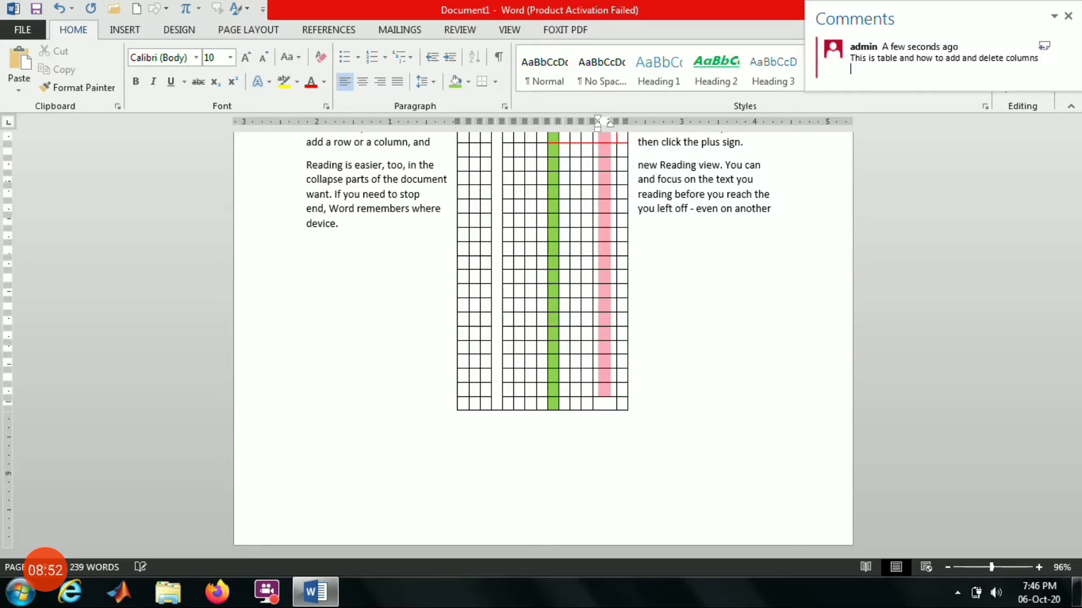
left_click(1002, 326)
- Go back to the top of the page, reopen the table's comment from its marker to read it, and dismiss it
scroll(773, 313, "up", 10)
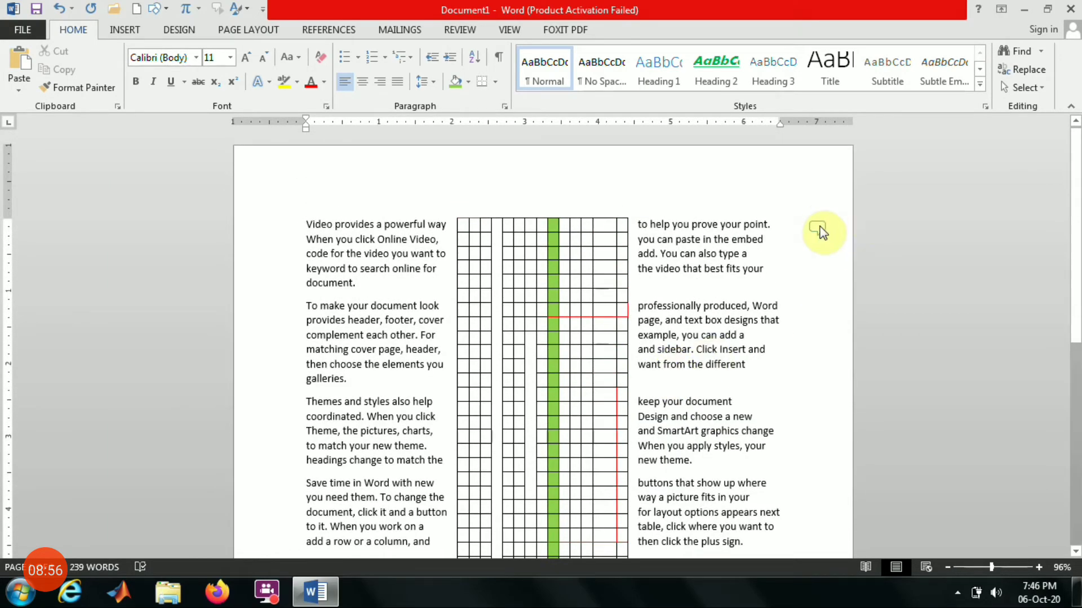
left_click(818, 228)
left_click(817, 228)
left_click(817, 228)
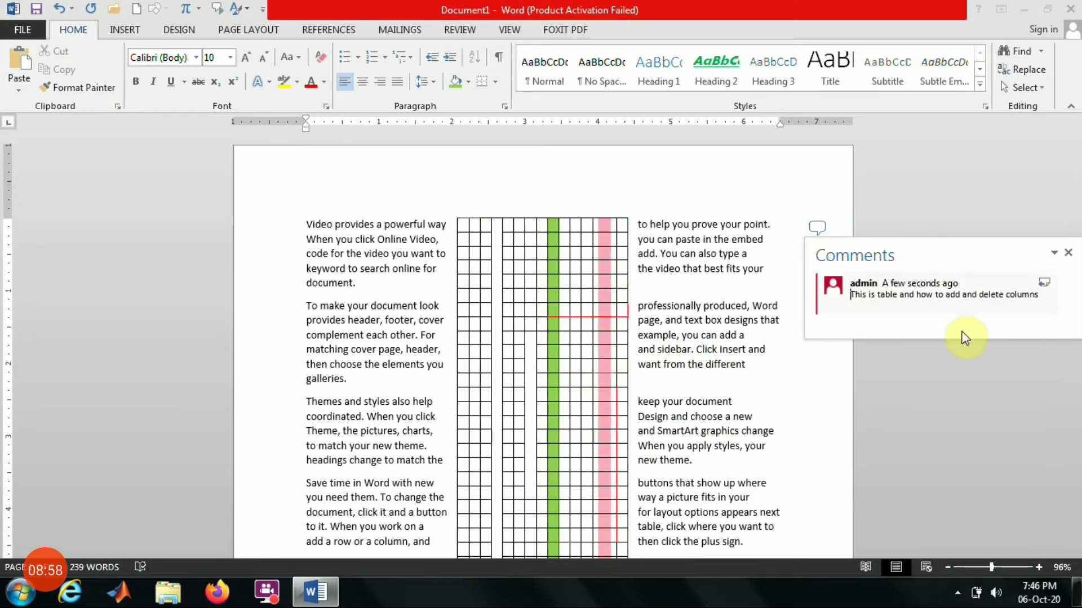
left_click(813, 385)
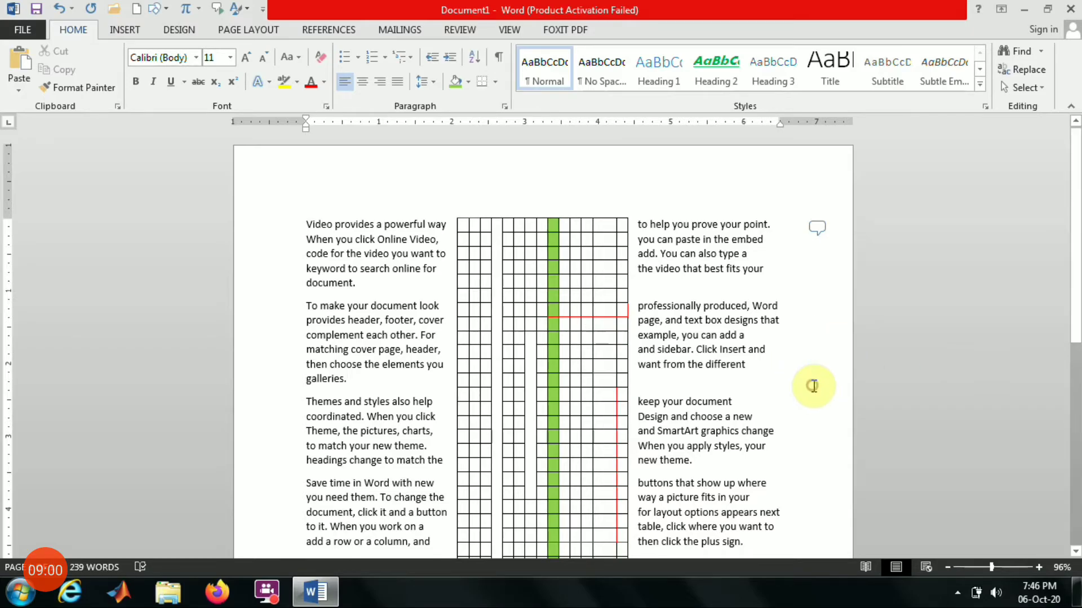
- Select the fifth row of the table and delete it
scroll(812, 386, "down", 5)
scroll(474, 216, "up", 4)
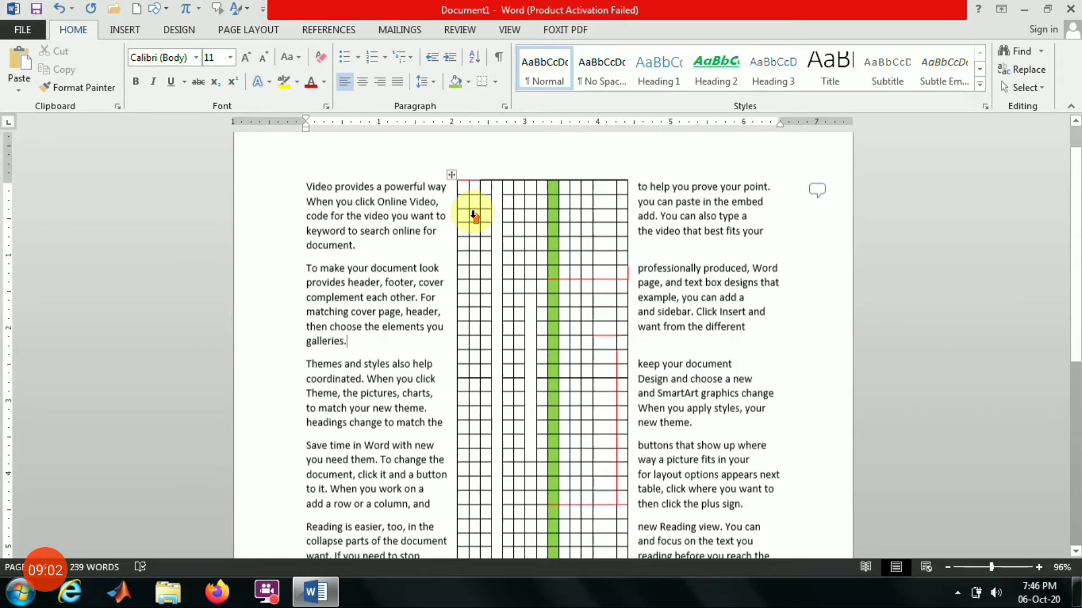
scroll(473, 216, "up", 1)
left_click(454, 280)
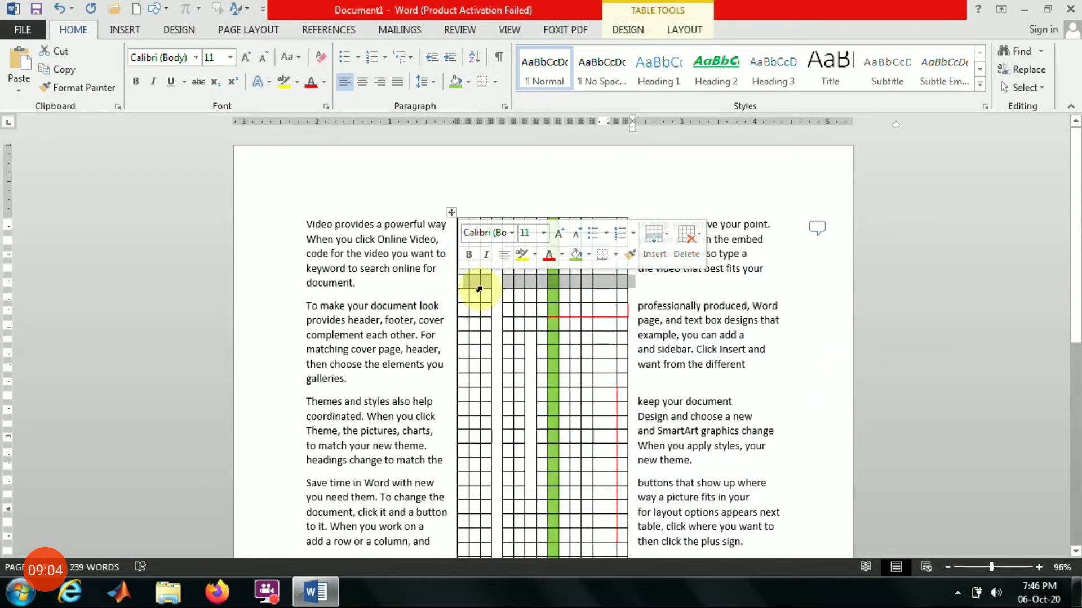
right_click(480, 287)
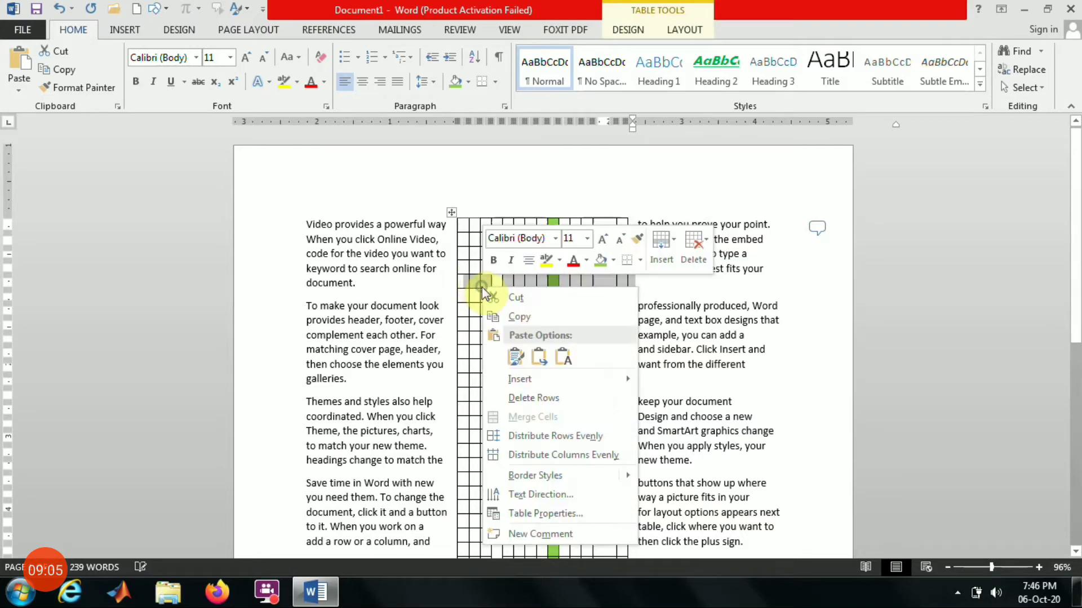
left_click(539, 398)
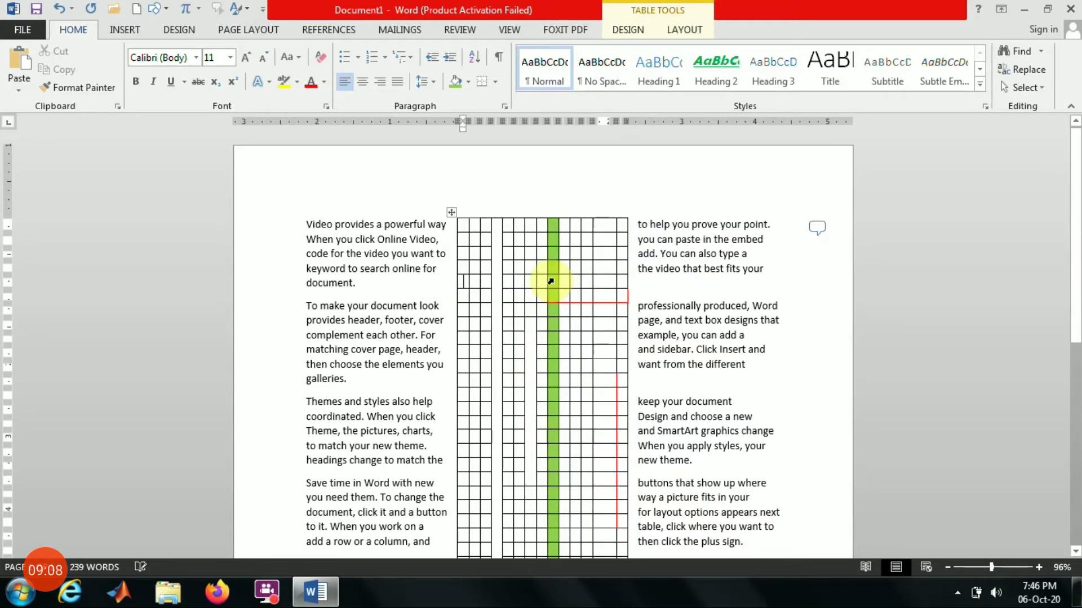
- Select the block of complete rows from the table's third row to about the sixteenth and delete them
left_click(500, 317)
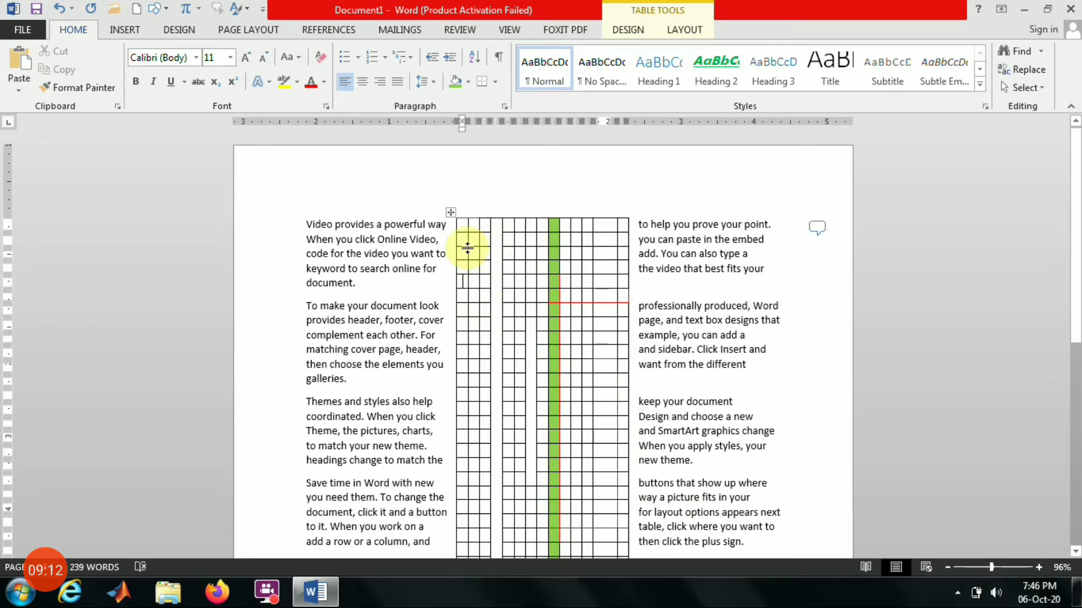
left_click_drag(457, 258, 632, 437)
right_click(592, 325)
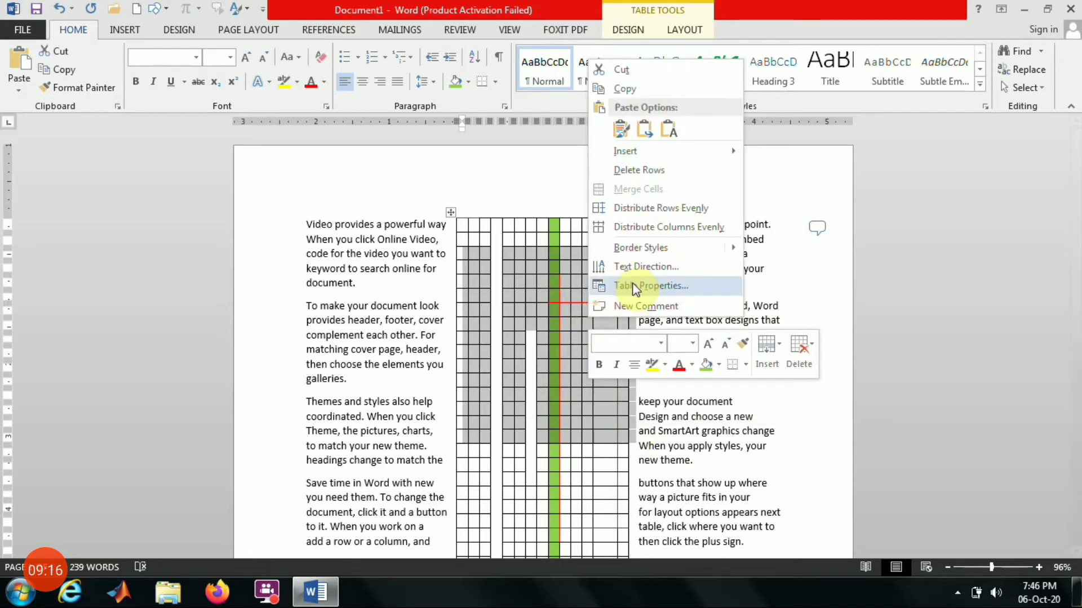
left_click(652, 170)
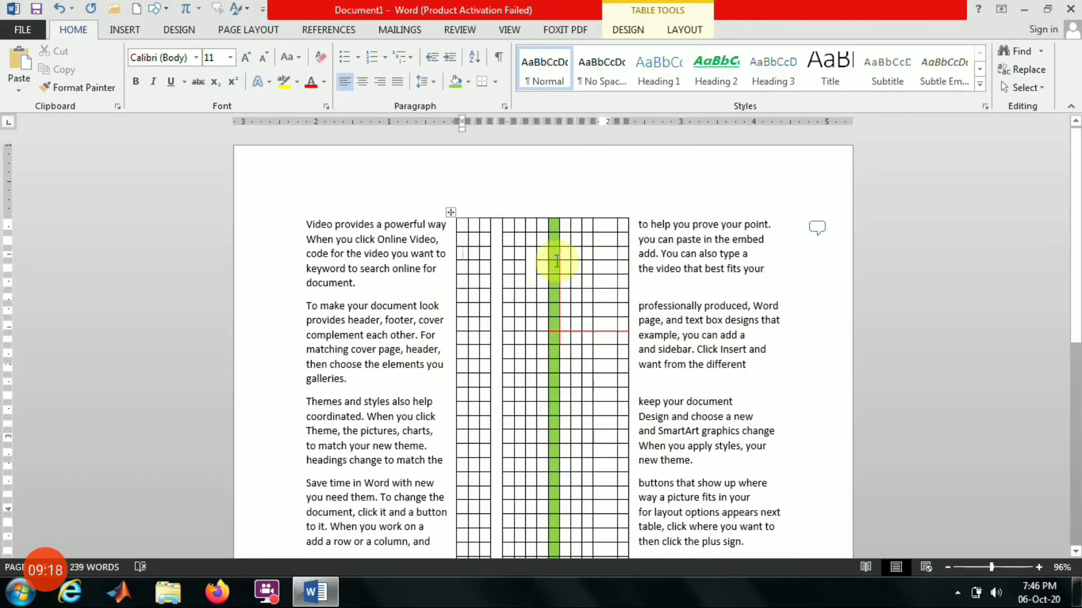
- Select all cells from the third row to the table's end and delete them with the Shift cells left option
scroll(577, 433, "down", 5)
scroll(576, 434, "up", 4)
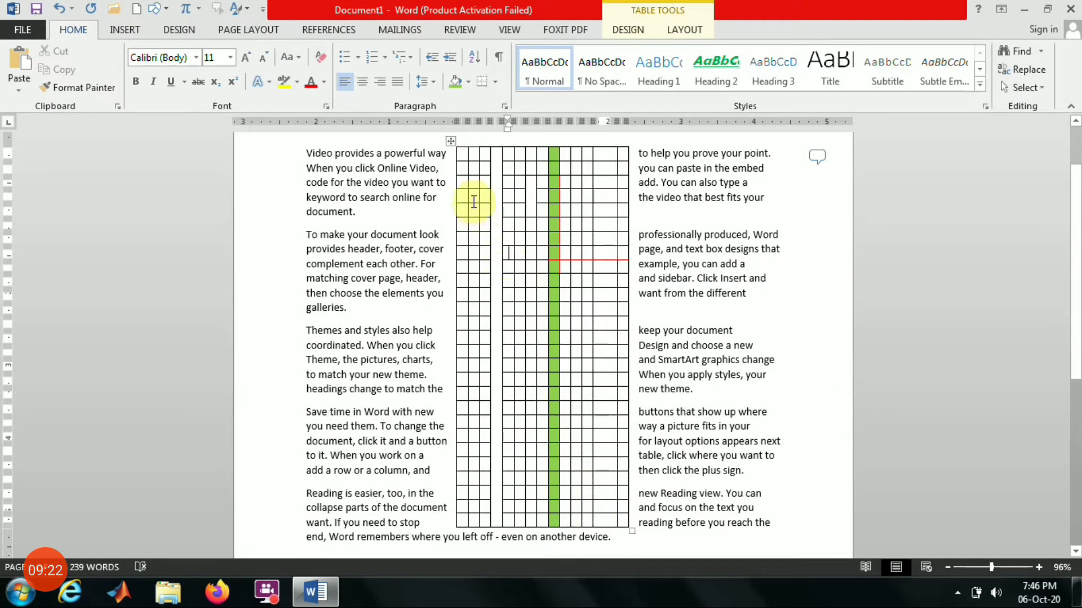
left_click_drag(456, 180, 620, 530)
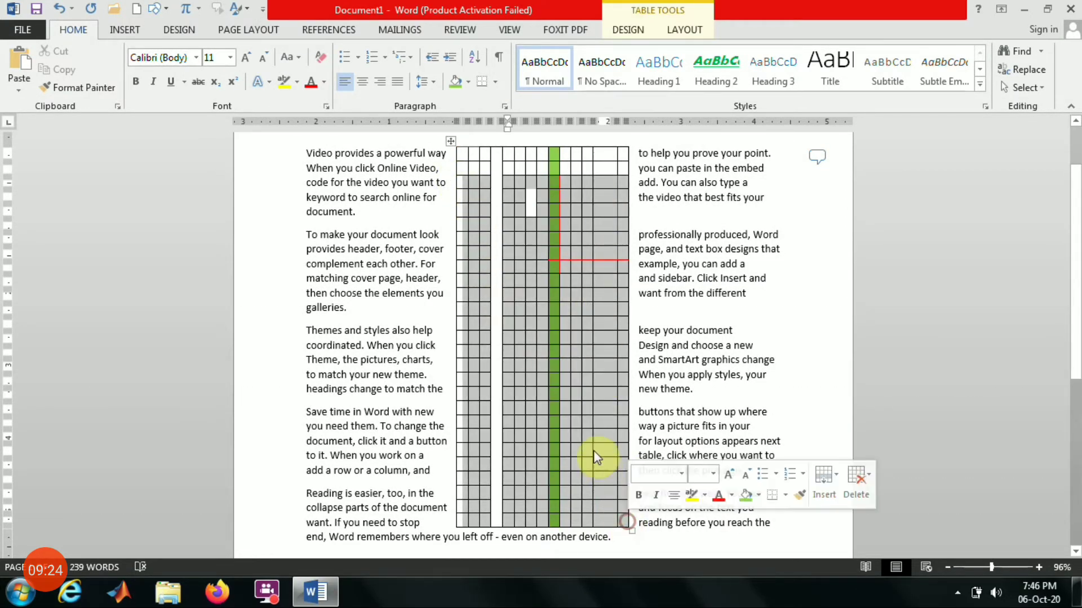
right_click(595, 421)
left_click(673, 312)
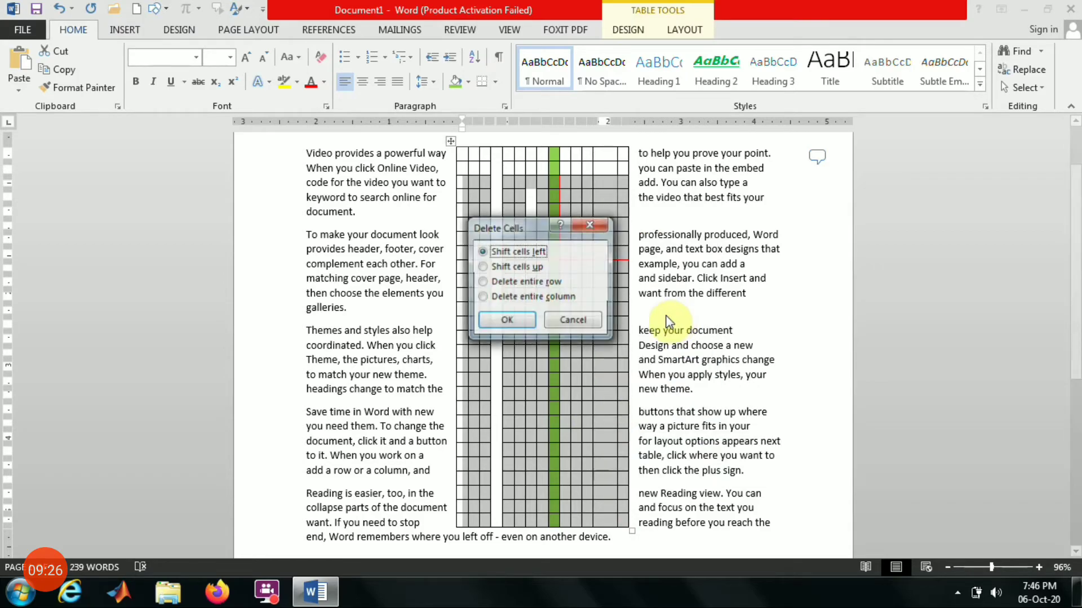
left_click(509, 320)
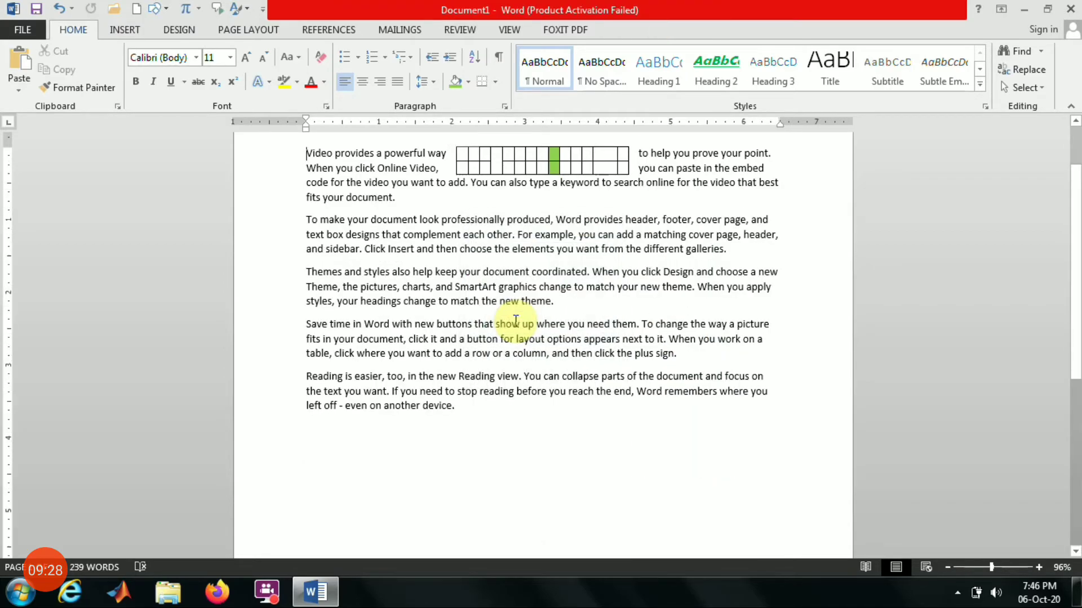
- Apply the 3-D border setting to a cell in the table's first row through Table Properties' Borders and Shading
left_click(533, 236)
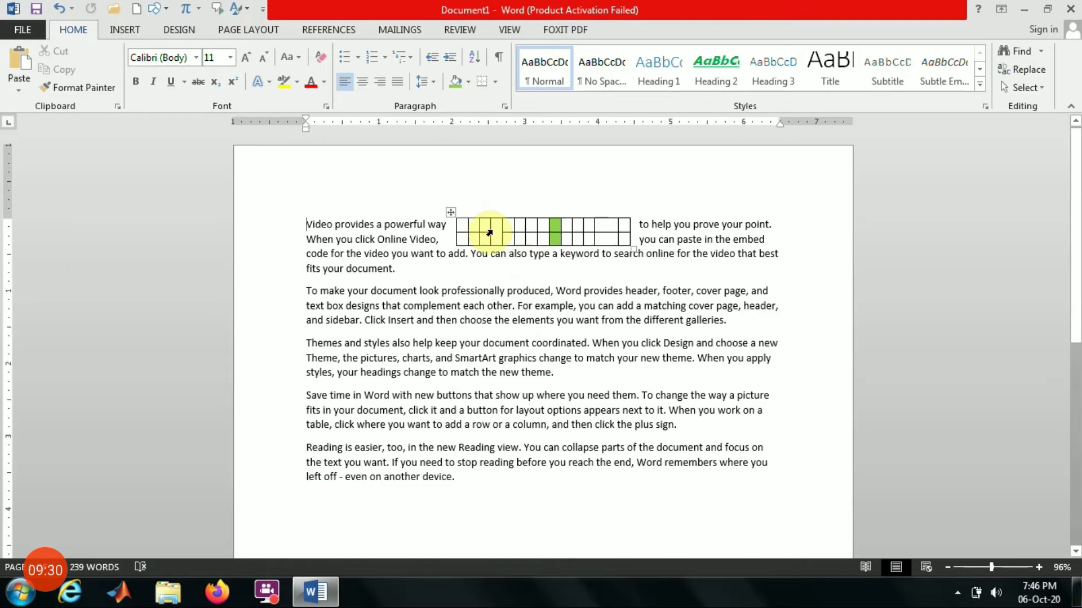
right_click(525, 223)
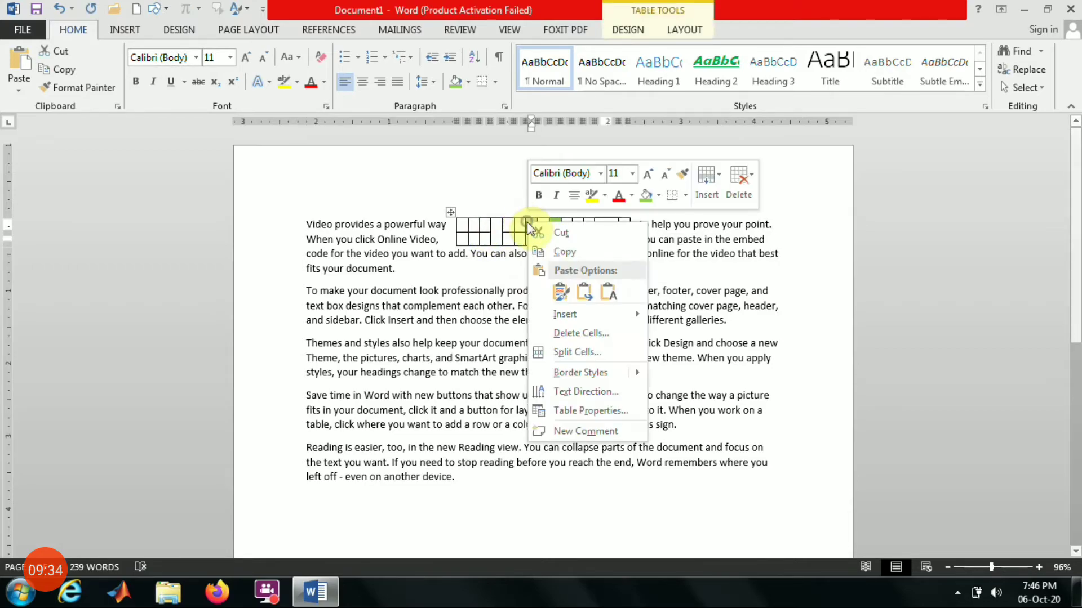
left_click(588, 412)
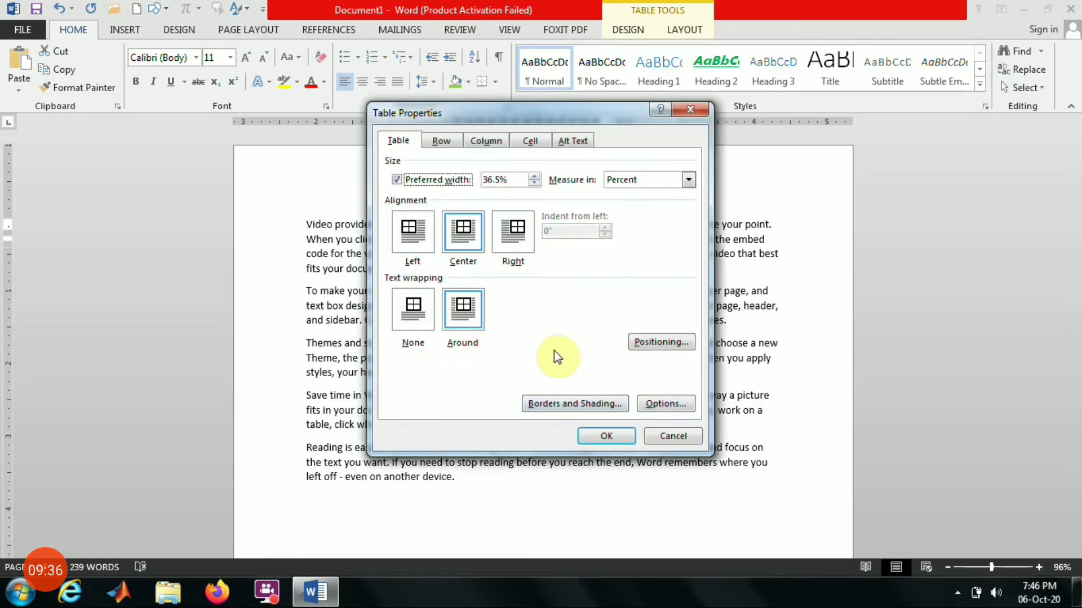
left_click(565, 404)
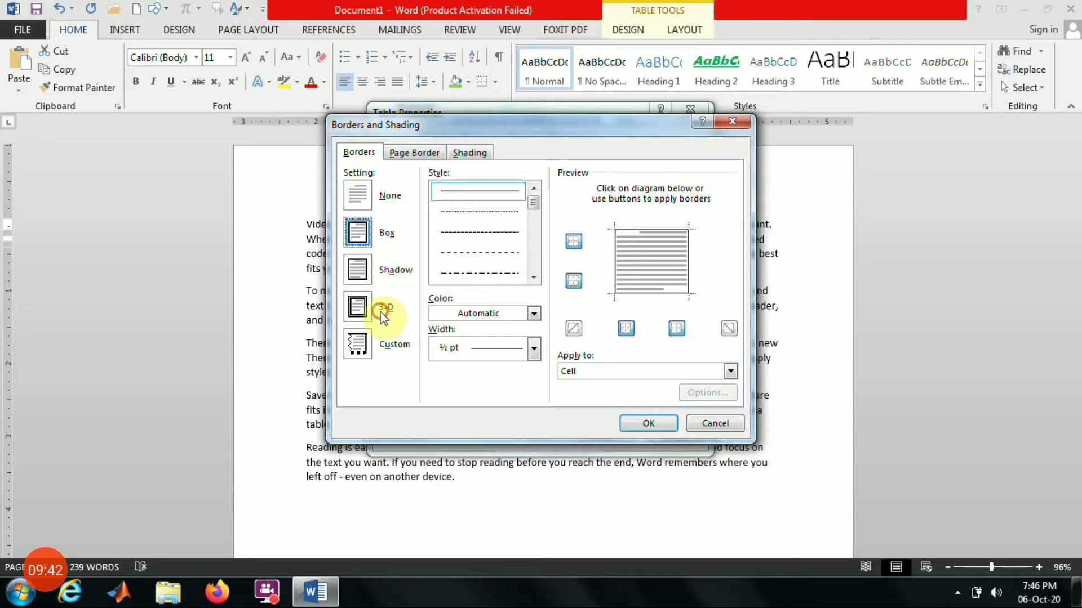
left_click(356, 311)
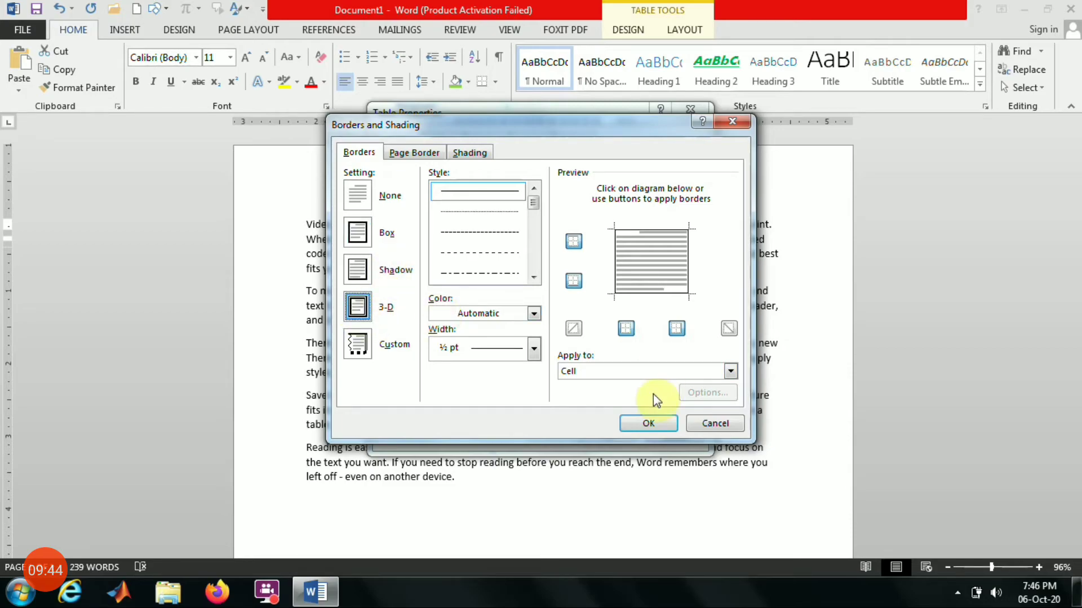
left_click(649, 424)
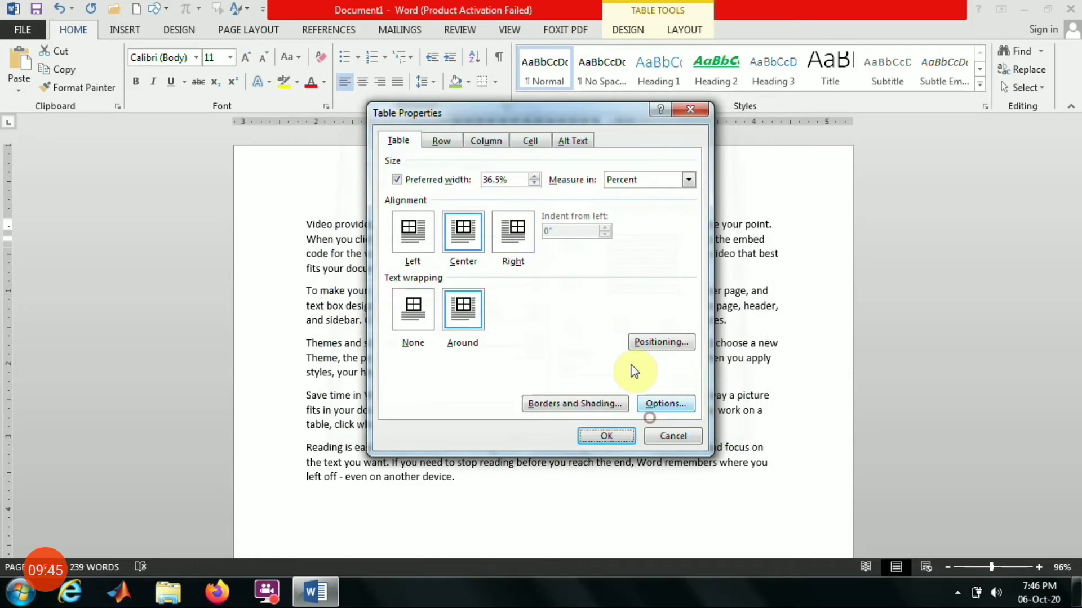
left_click(606, 437)
left_click(555, 252)
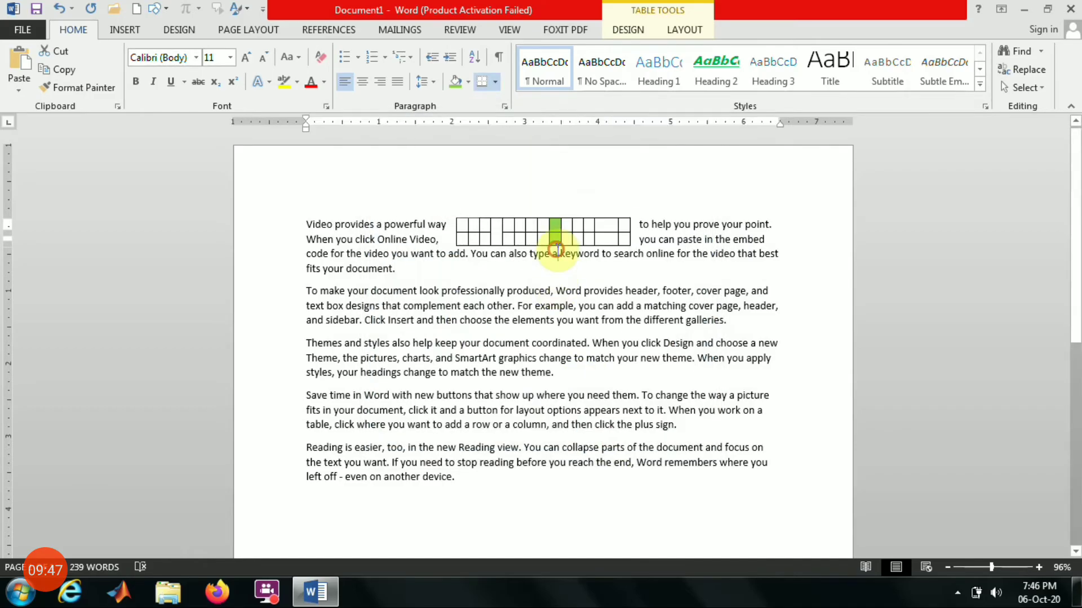
- Select the remaining two-row table and delete the entire table
left_click(450, 213)
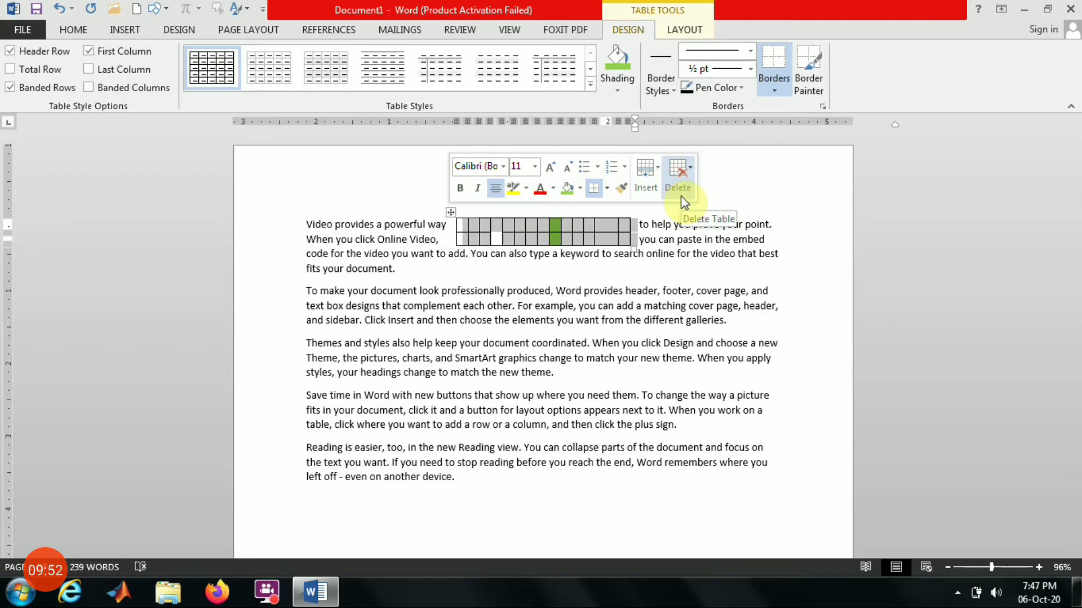
left_click(674, 178)
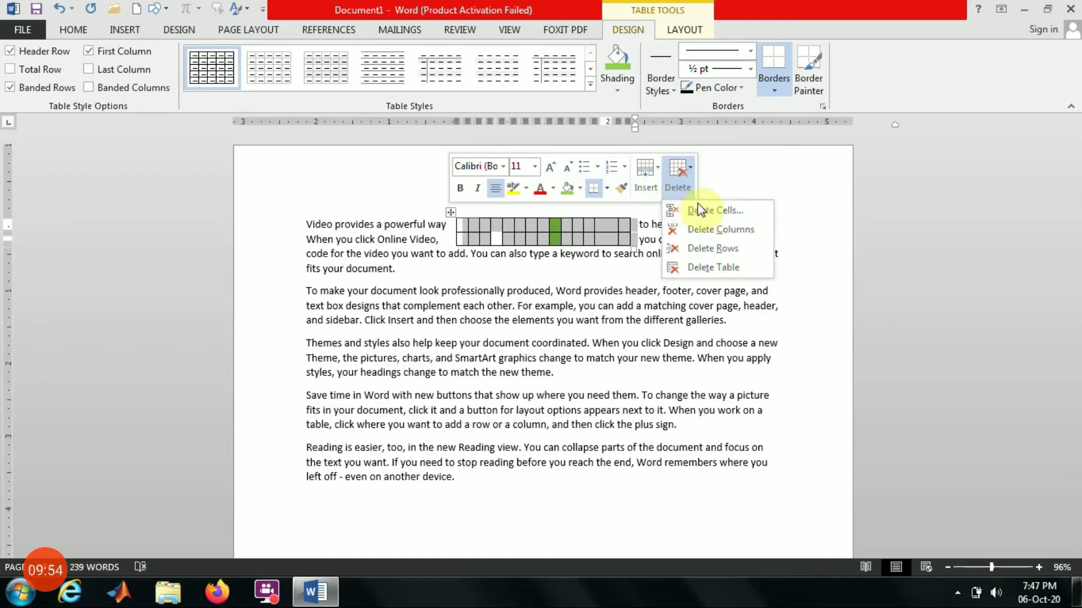
left_click(714, 267)
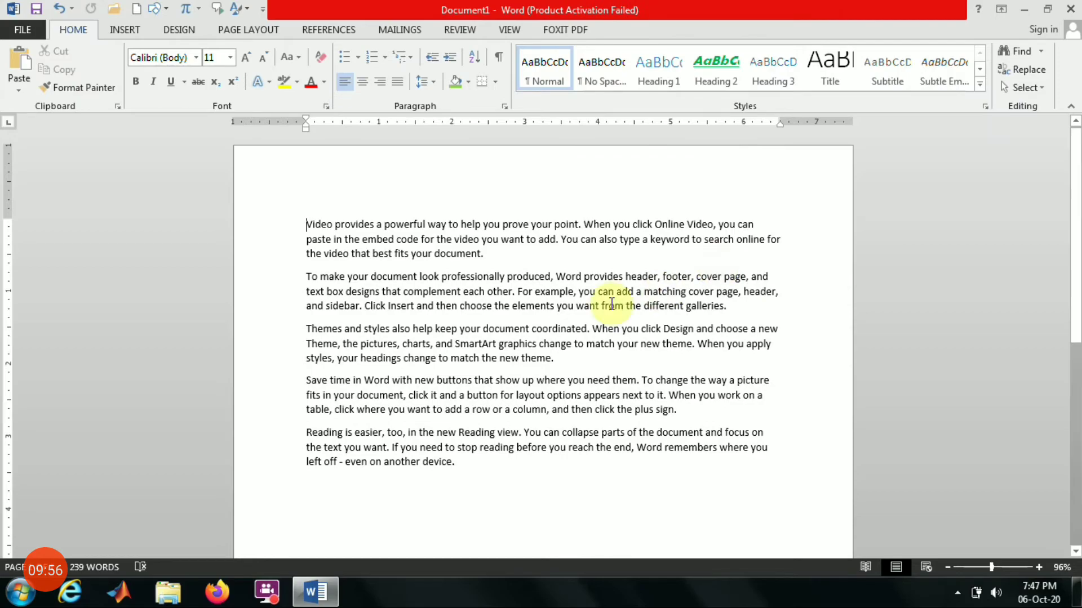
- Add an empty line below the last paragraph and insert a table with eight columns and one row there
scroll(580, 433, "down", 1)
left_click(541, 464)
key("Return")
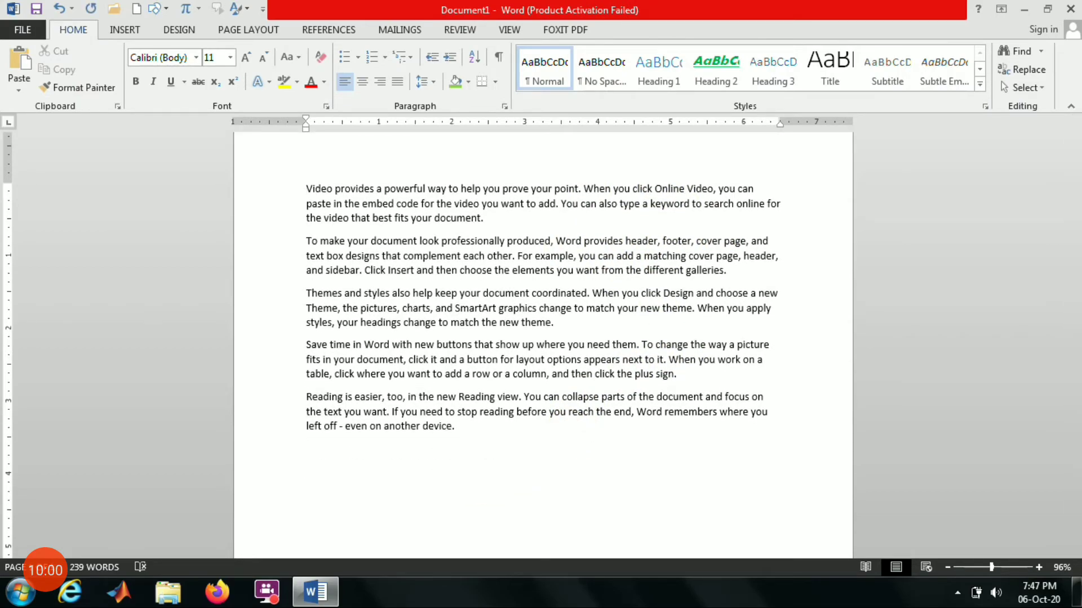
left_click(125, 32)
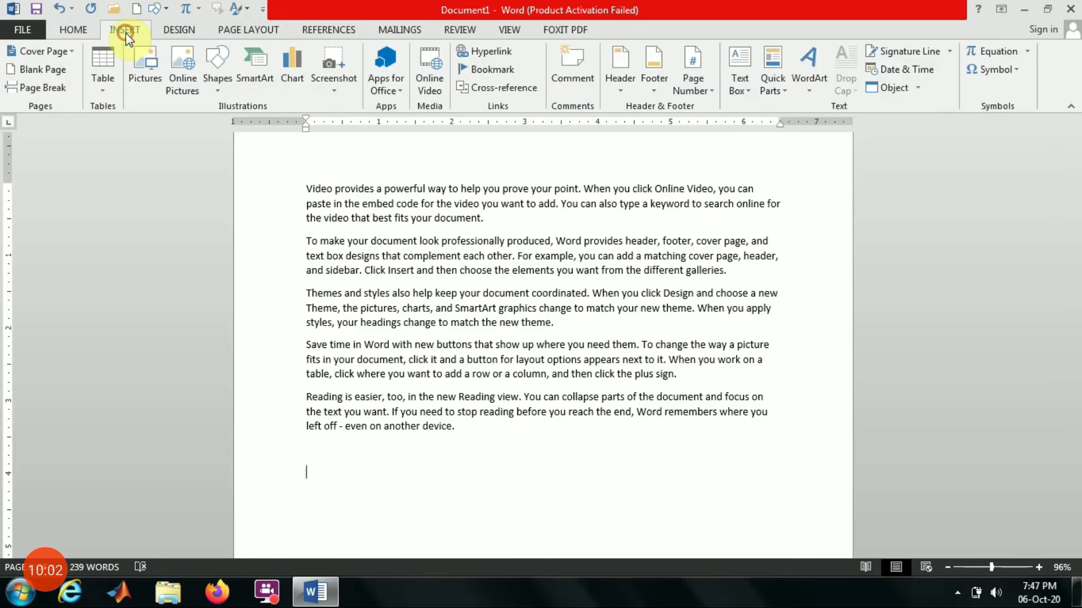
left_click(116, 82)
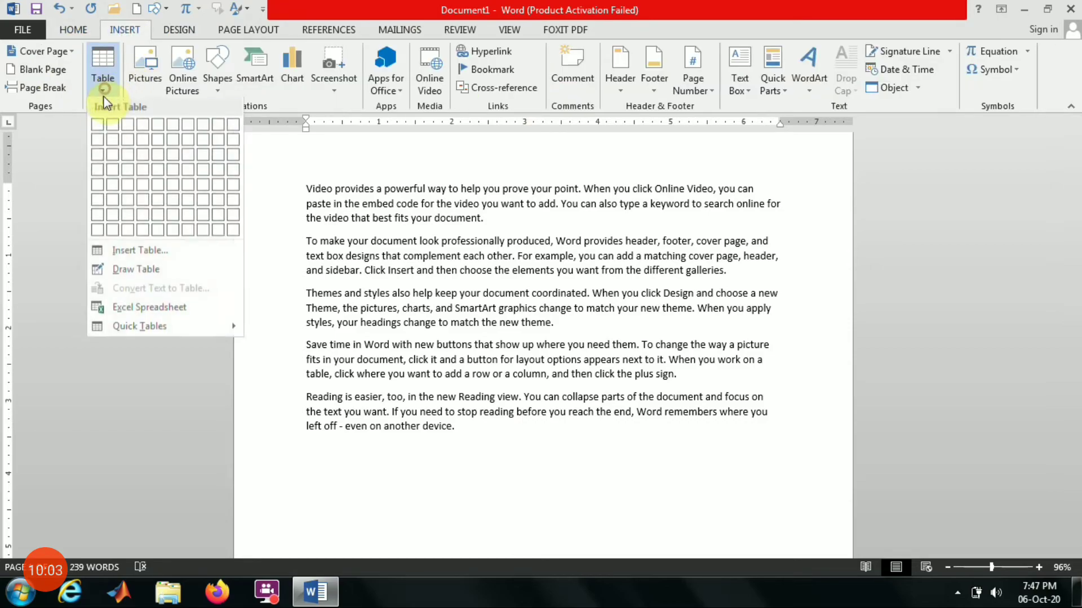
left_click(201, 129)
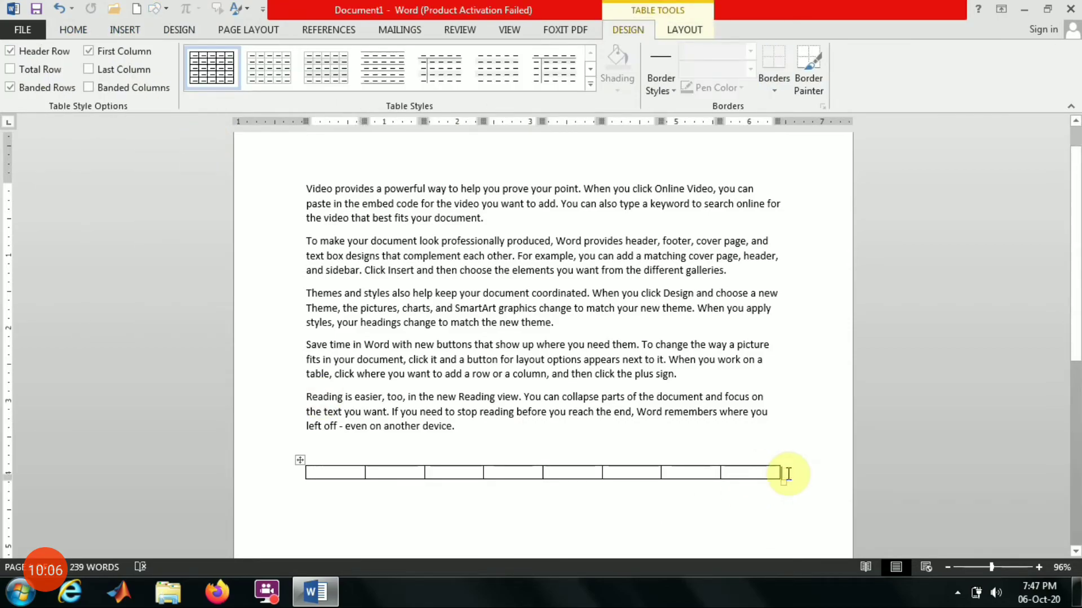
- Extend the new table by two rows, adding each from the end of its last row
key("Return")
left_click(794, 496)
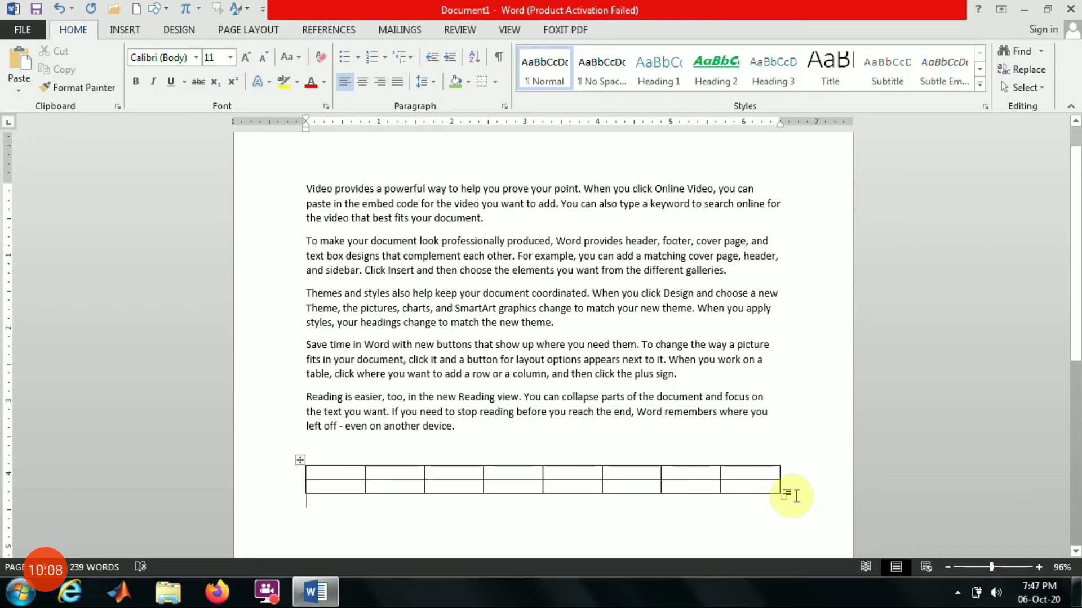
left_click(798, 494)
key("Return")
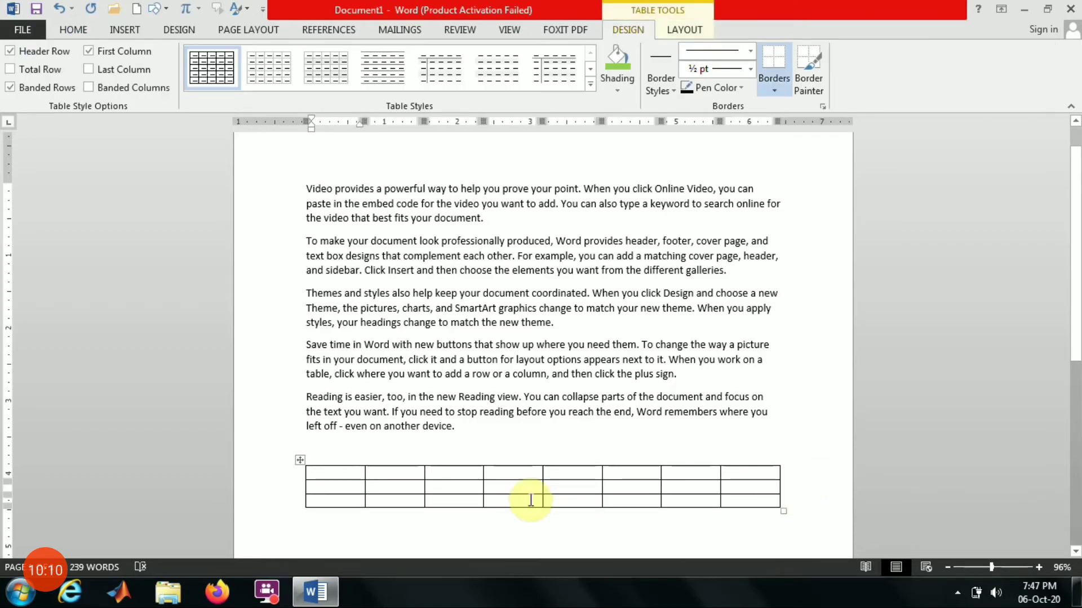
- Try inserting columns to the right of the table using its fully selected middle row, and undo the insertion
left_click_drag(359, 494, 741, 498)
right_click(741, 495)
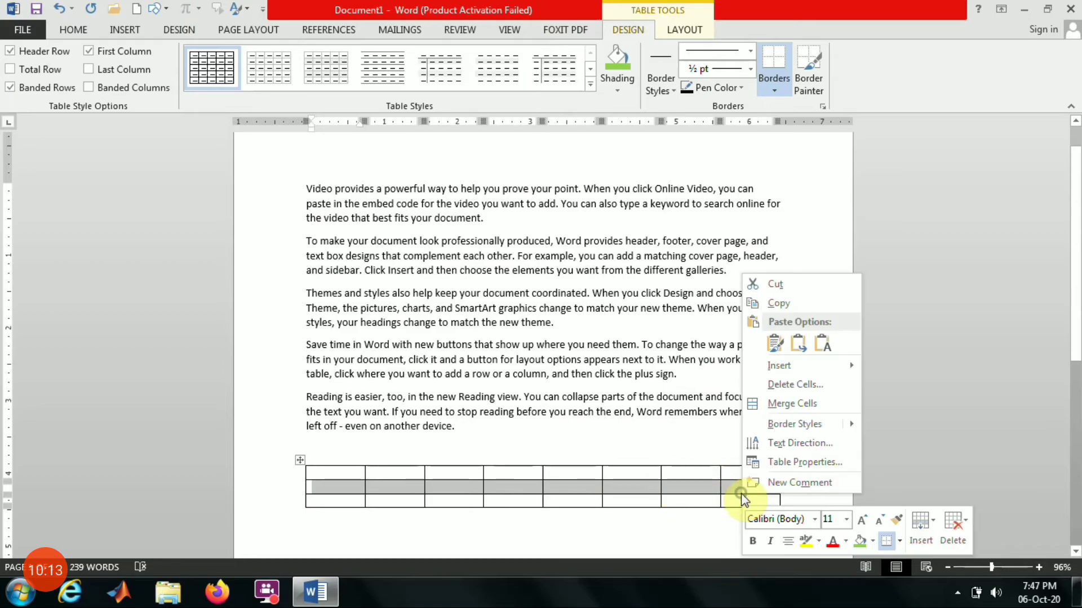
left_click(813, 365)
left_click(949, 391)
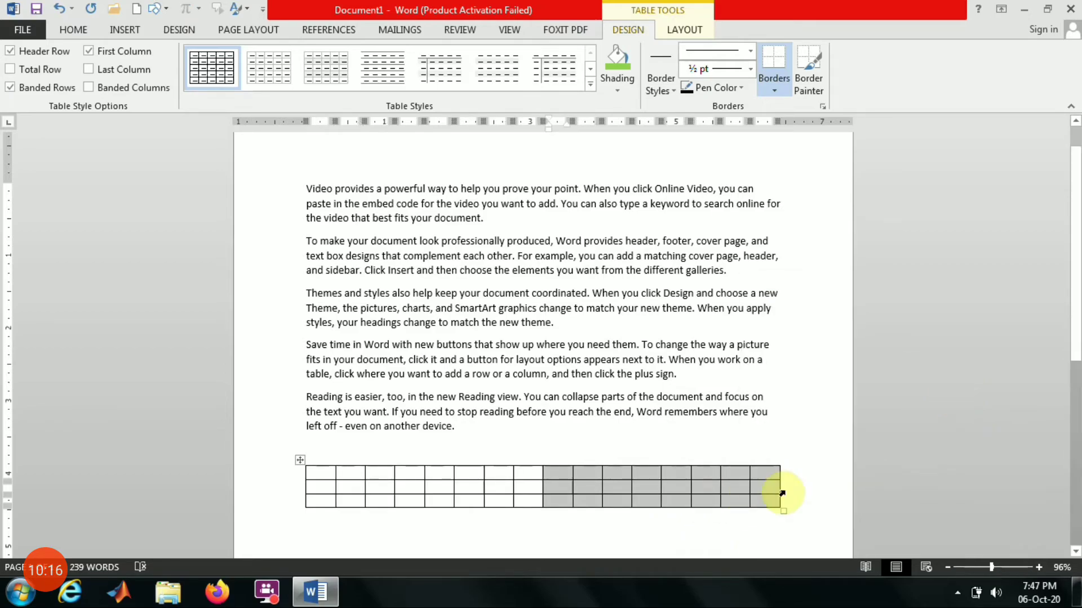
key("ctrl+z")
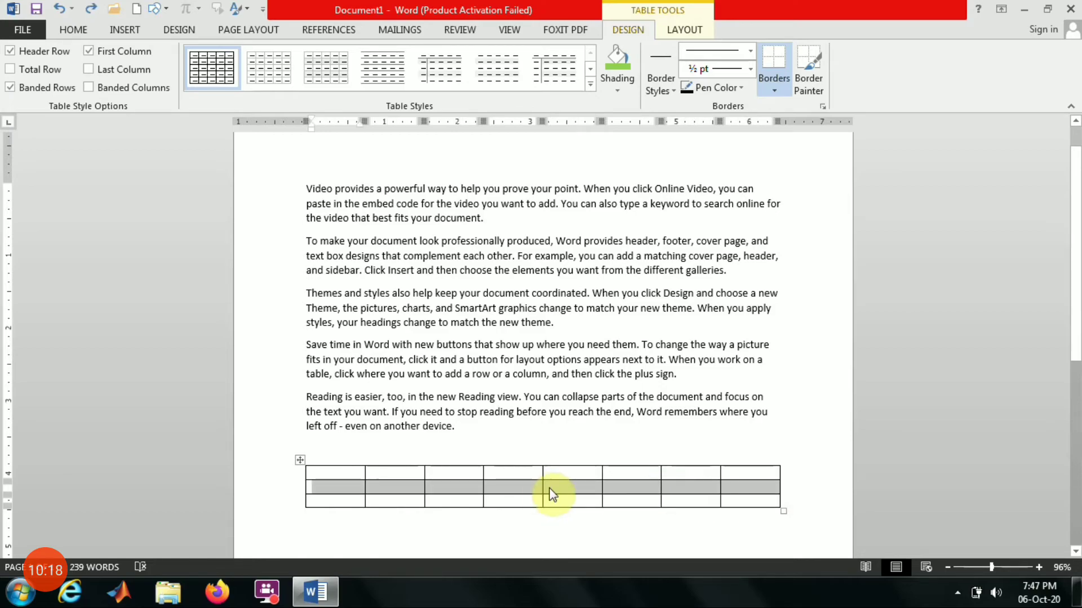
- Insert a new row below the table's selected second row
right_click(551, 491)
mouse_move(631, 361)
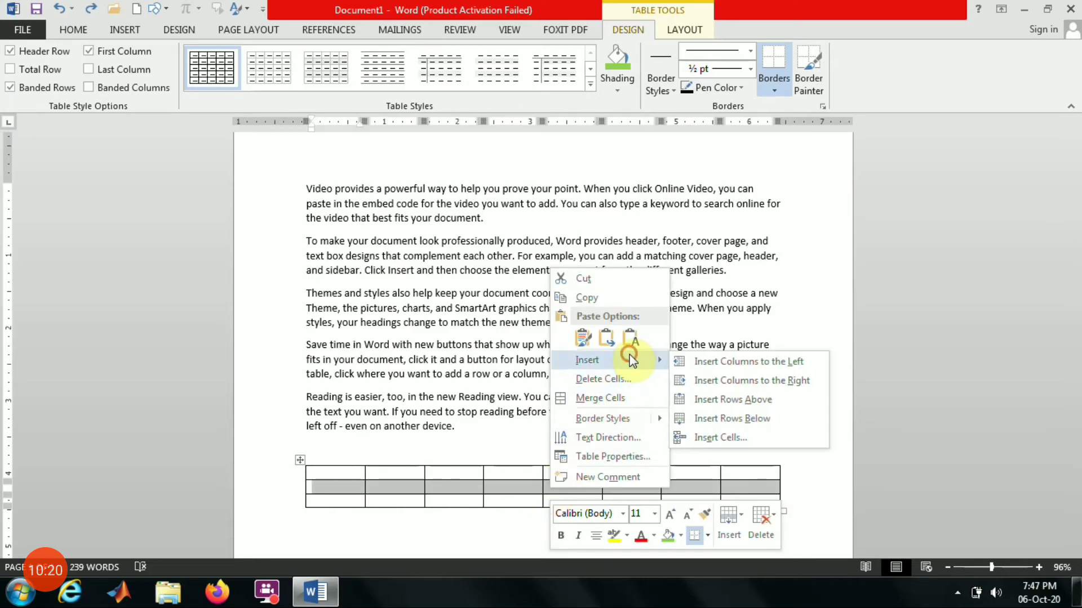
left_click(776, 419)
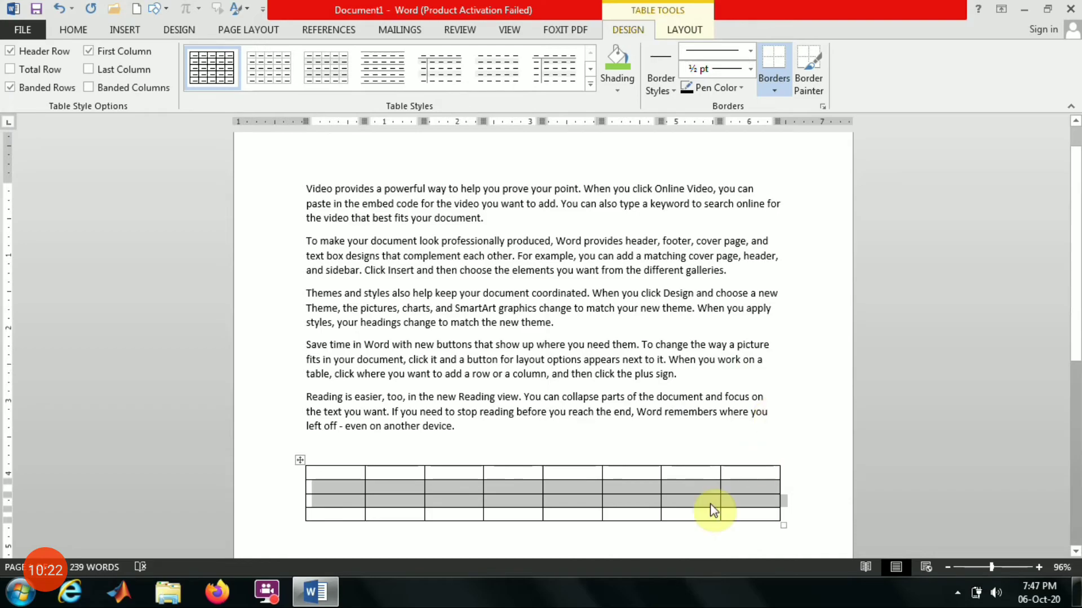
- Merge the cells of the last four columns in the table's second to fourth rows into one cell
left_click_drag(753, 507, 562, 492)
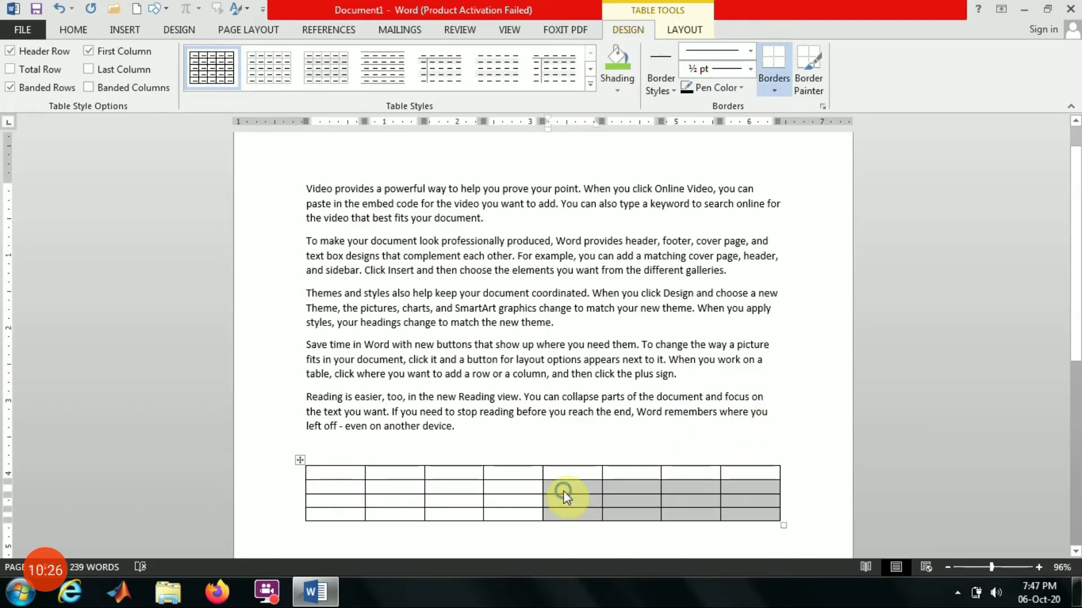
right_click(563, 492)
left_click(628, 401)
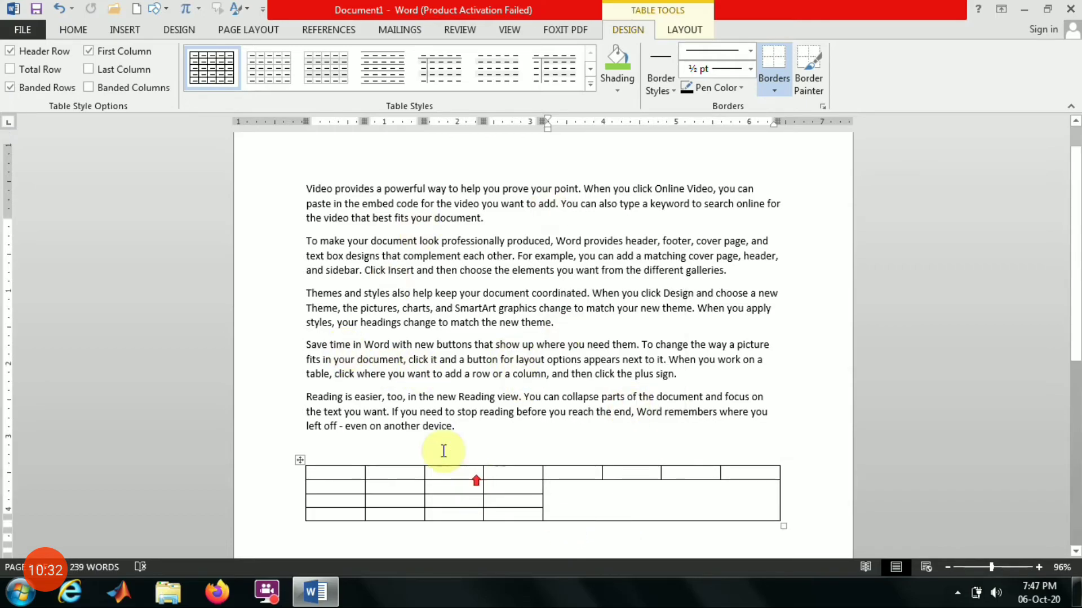
- Select the whole table, try a specified minimum height for all its rows in Table Properties, and undo it
scroll(441, 514, "up", 1)
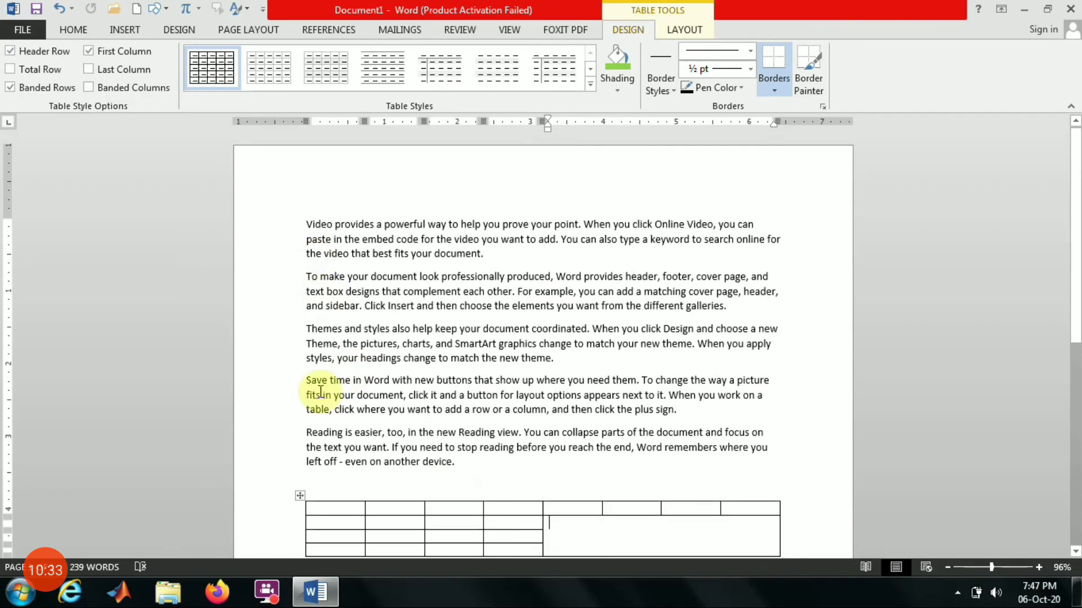
left_click(300, 495)
right_click(302, 497)
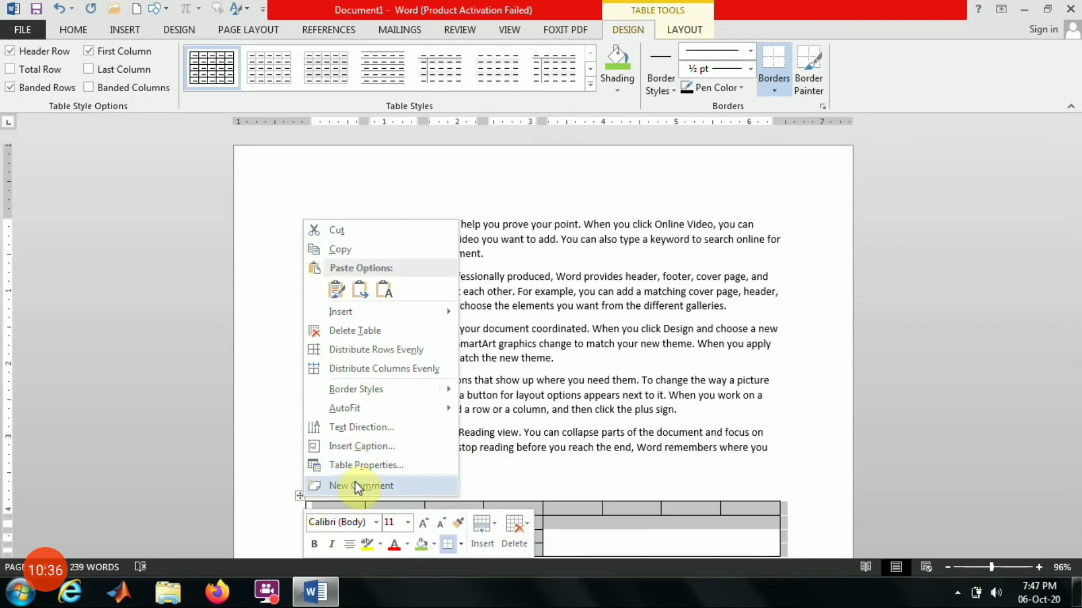
left_click(357, 468)
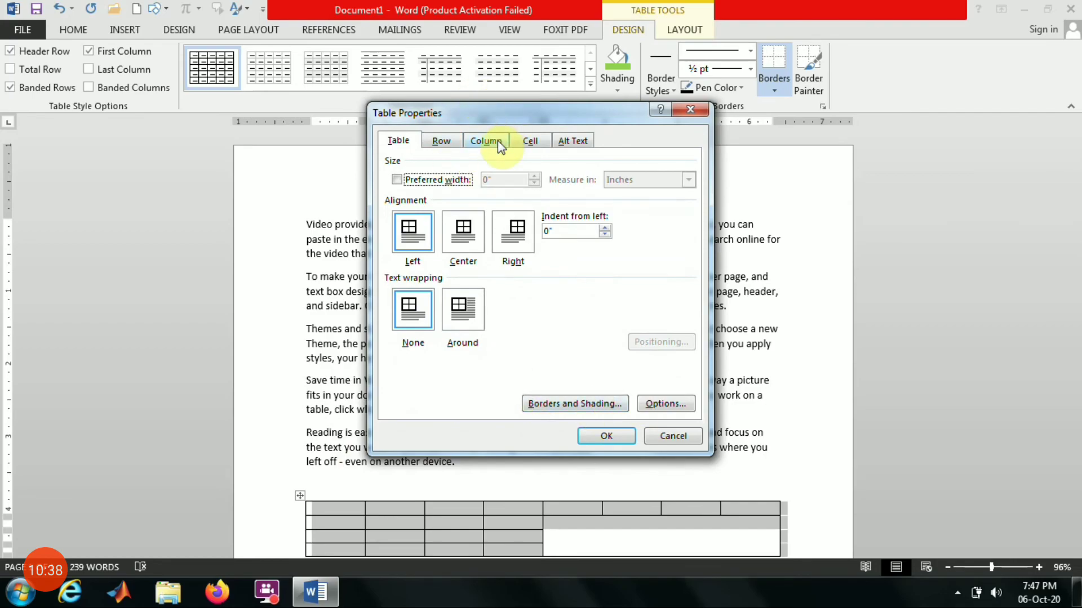
left_click(442, 141)
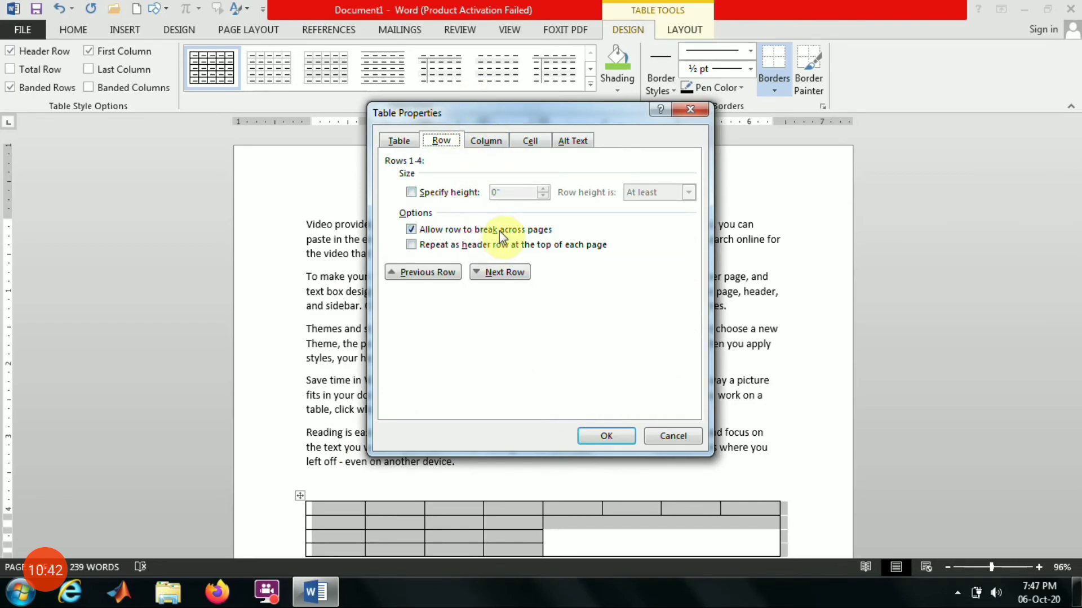
left_click(445, 194)
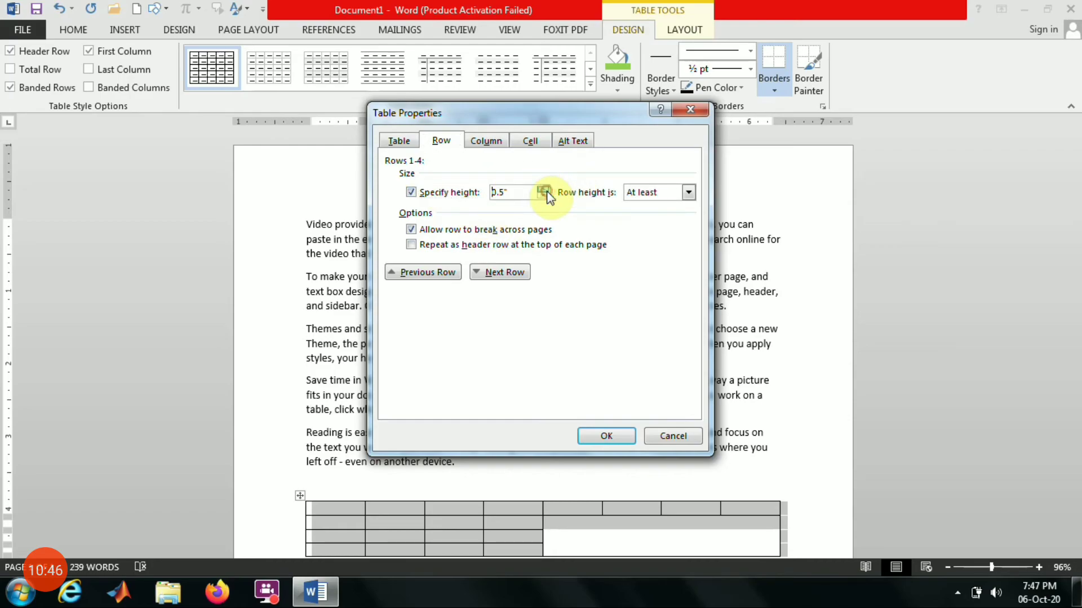
left_click(604, 434)
scroll(583, 360, "down", 3)
scroll(586, 414, "down", 15)
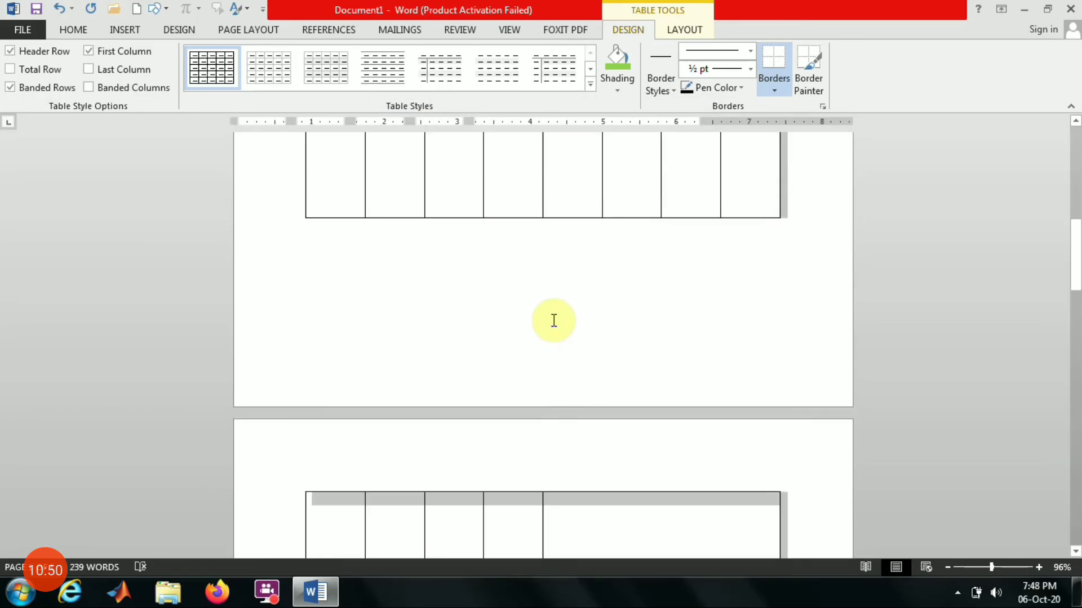
scroll(556, 351, "up", 5)
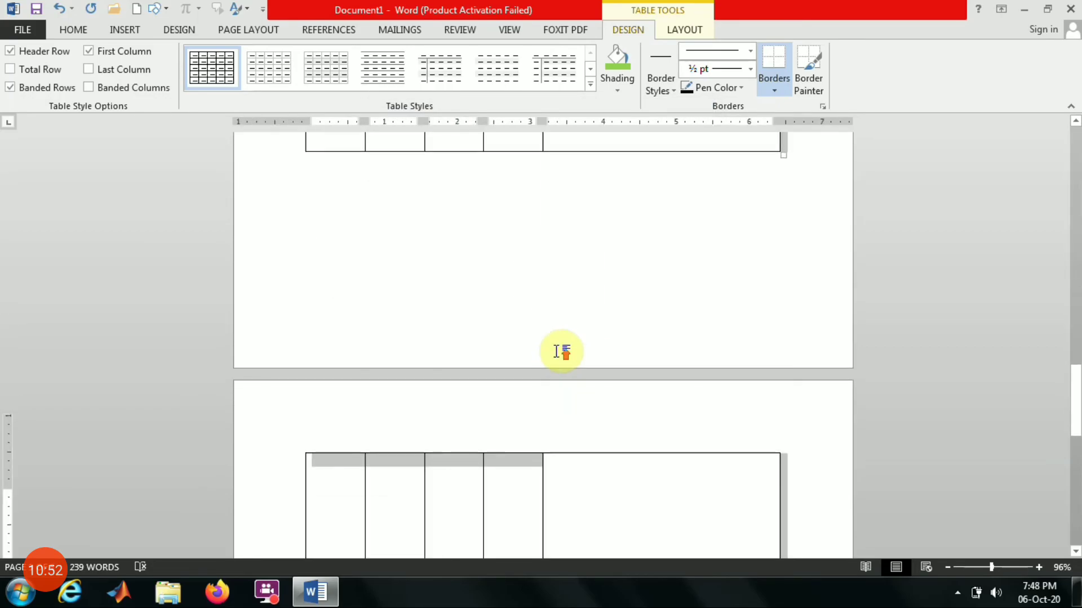
key("ctrl+z")
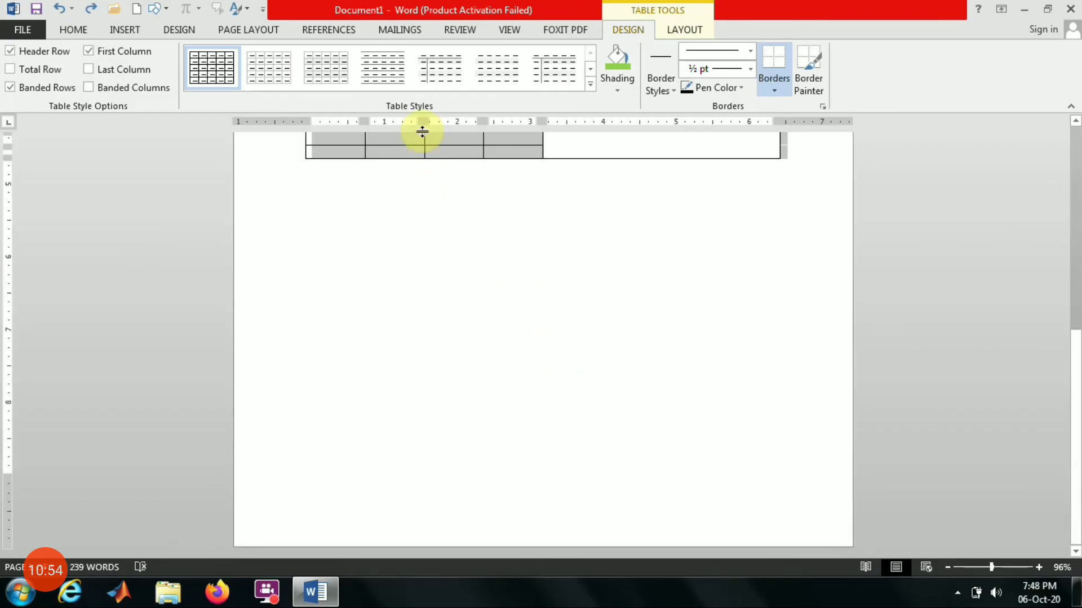
- Try a row height of at least 1.1" for the whole table in Table Properties, and undo it
scroll(429, 158, "up", 2)
right_click(424, 267)
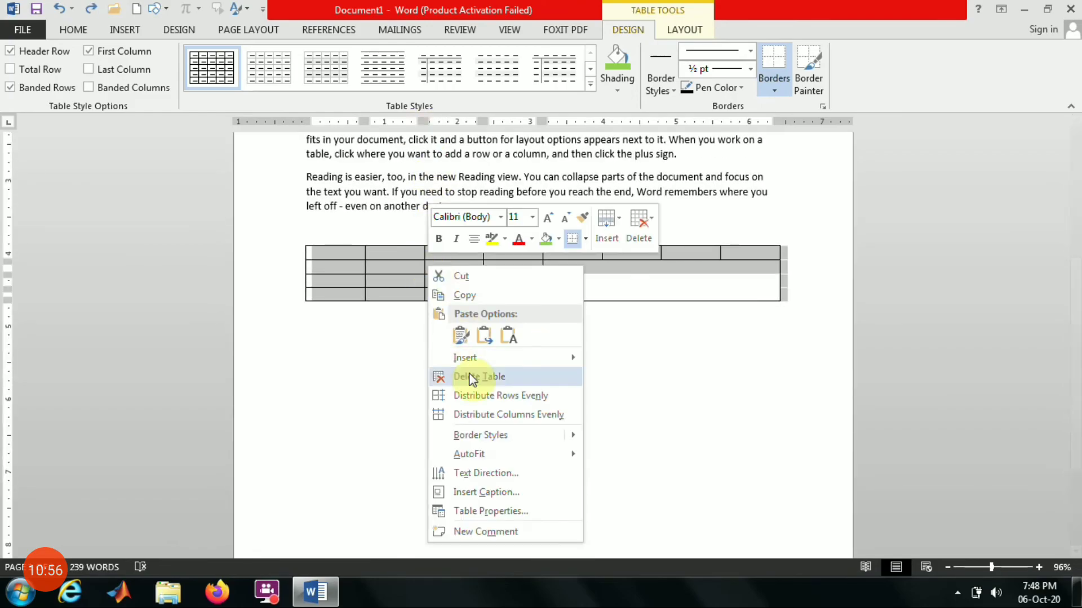
left_click(482, 442)
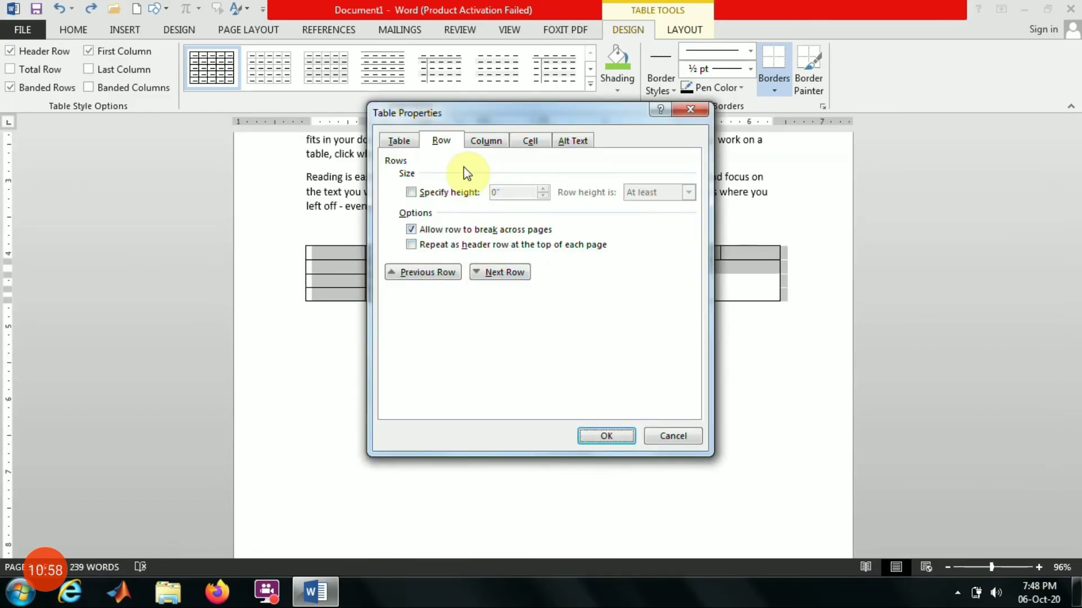
left_click(452, 197)
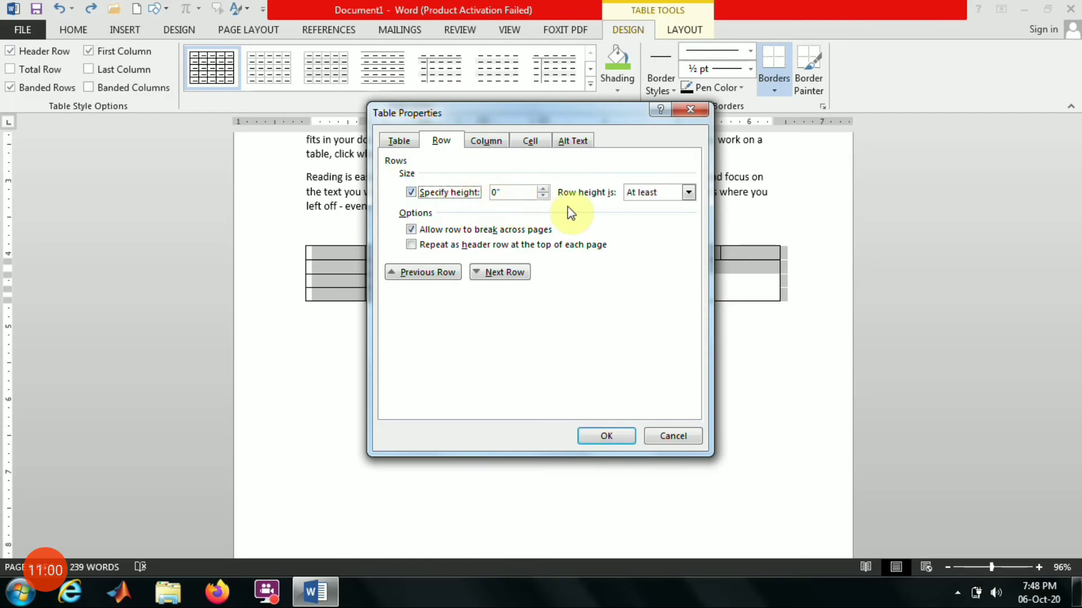
left_click(543, 191)
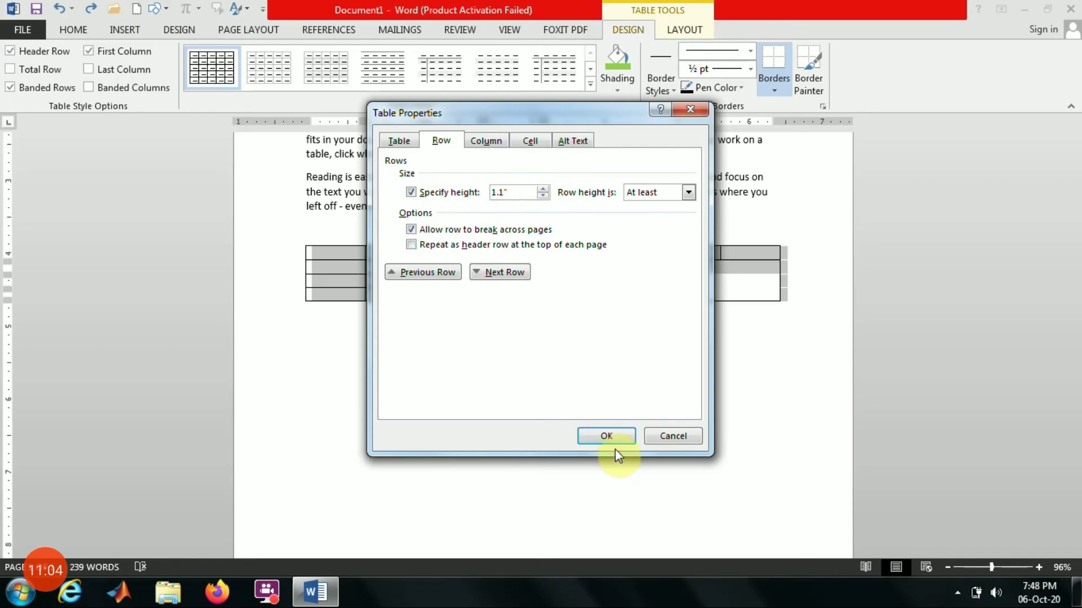
left_click(608, 436)
left_click(512, 338)
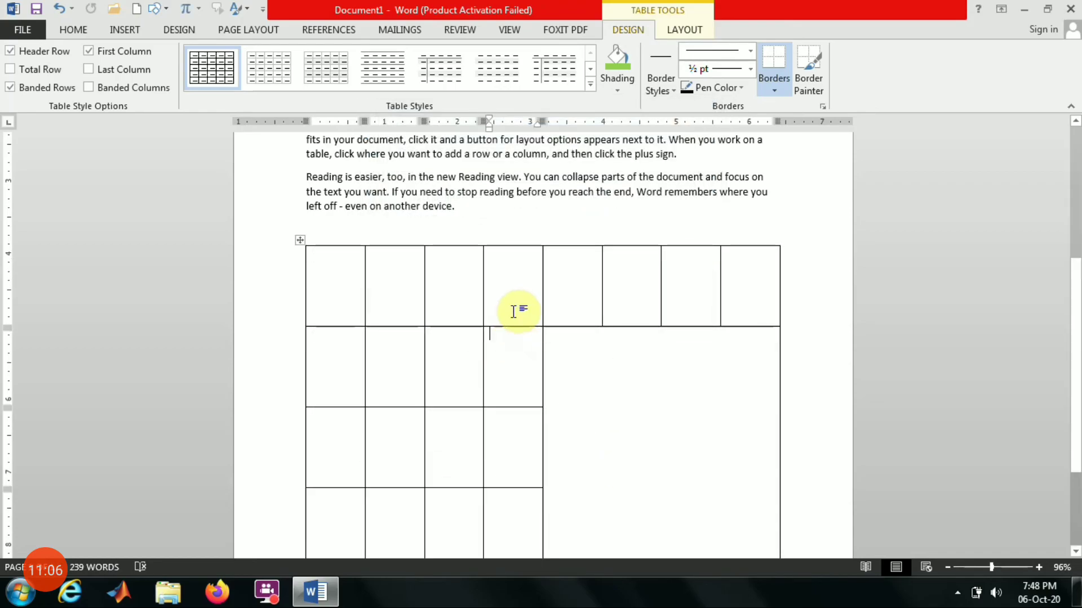
key("ctrl+z")
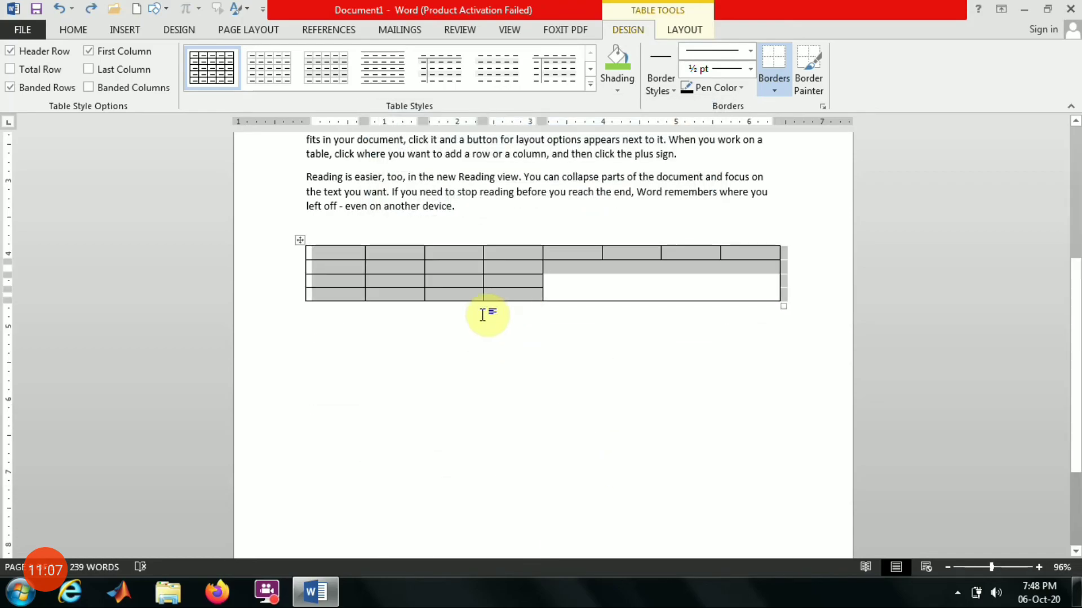
- In Table Properties, clear the preferred width setting for columns 1-8 of the selected table
right_click(387, 258)
left_click(446, 504)
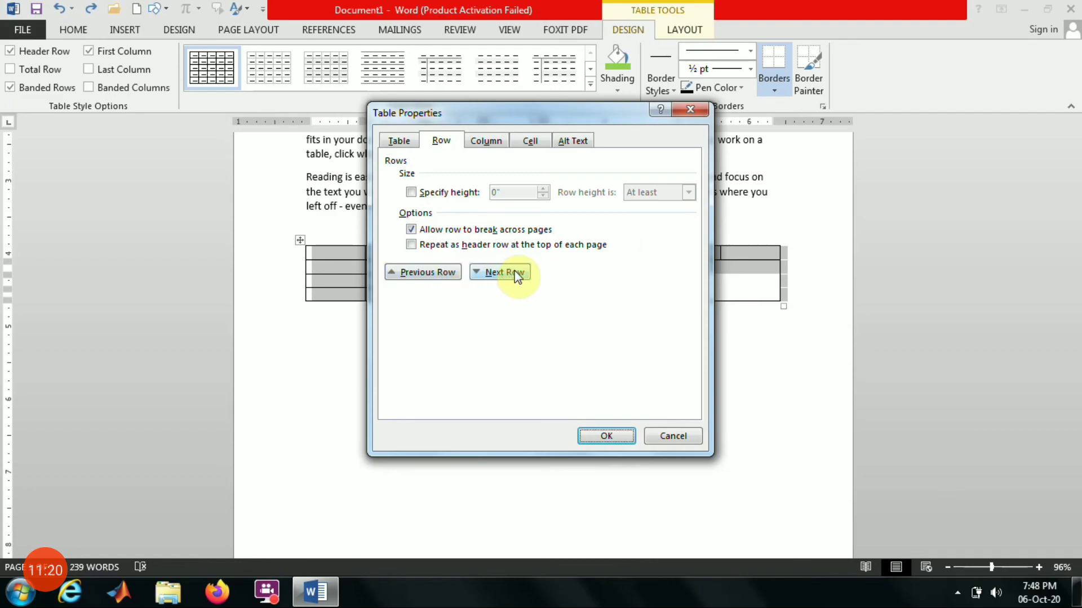
left_click(495, 139)
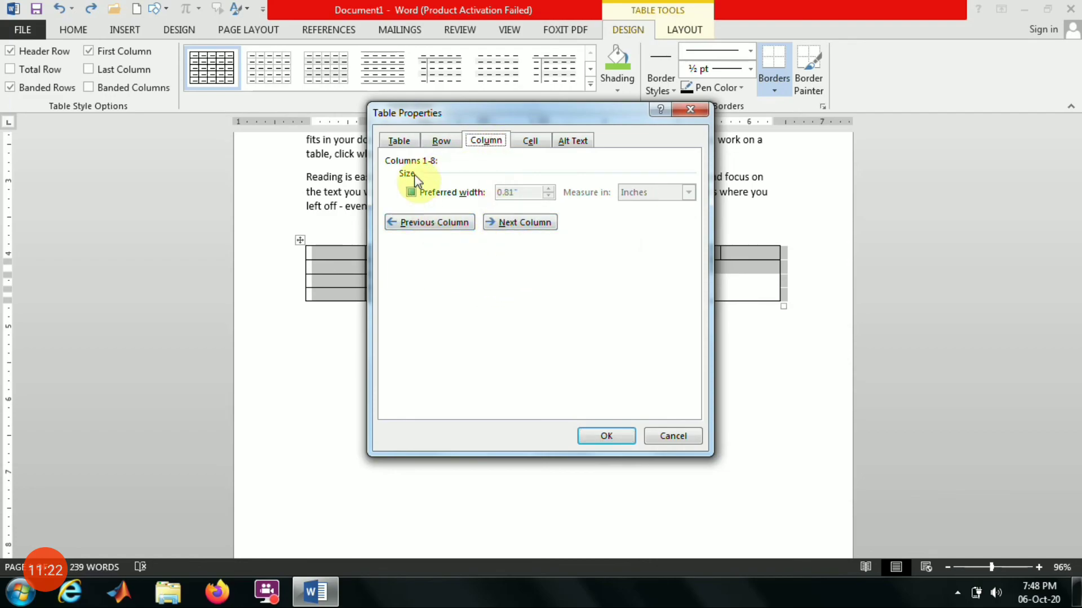
left_click(410, 193)
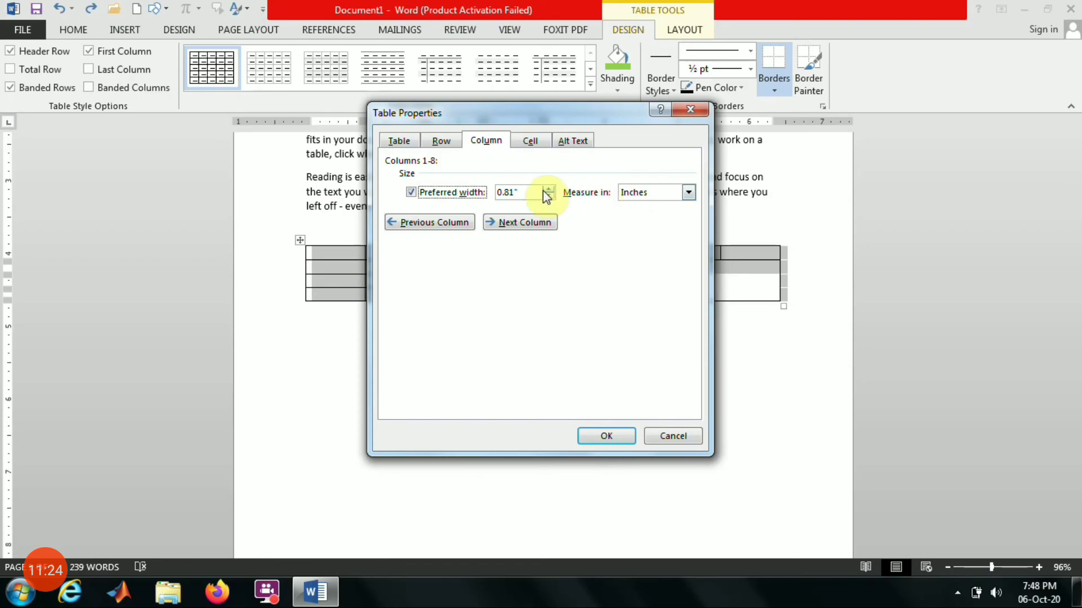
left_click(411, 192)
- Set the cells' vertical alignment to Bottom, check the alt text fields, and apply the table properties
left_click(537, 143)
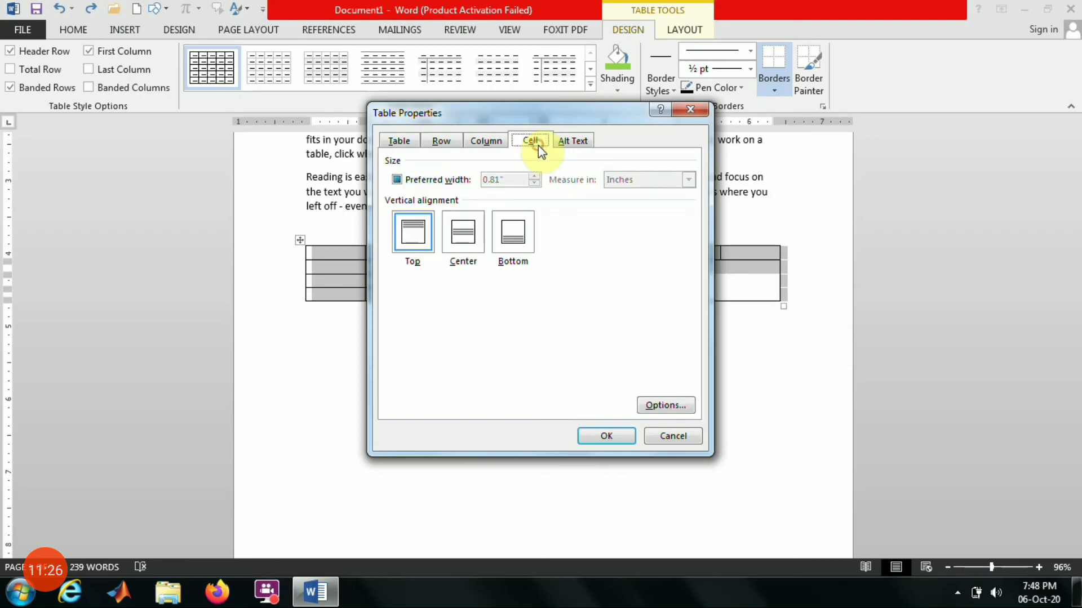
left_click(516, 239)
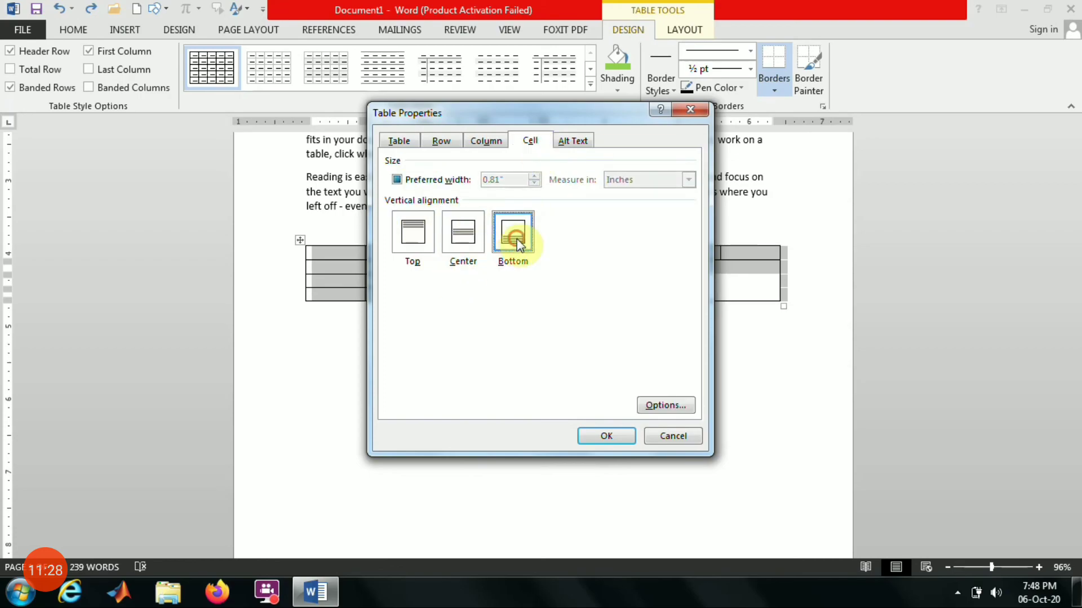
left_click(580, 140)
left_click(432, 179)
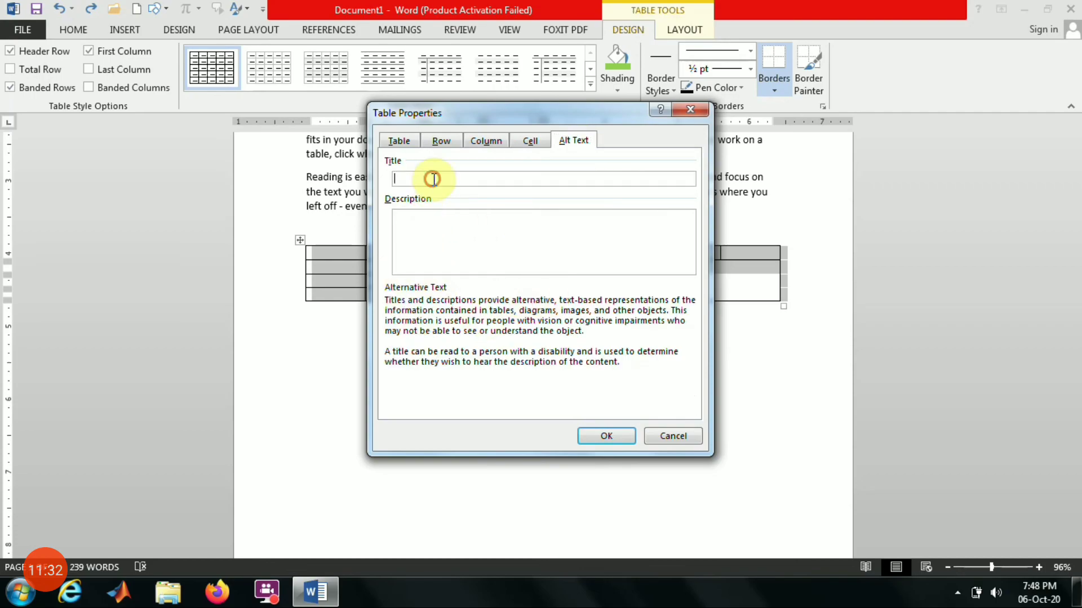
left_click(599, 435)
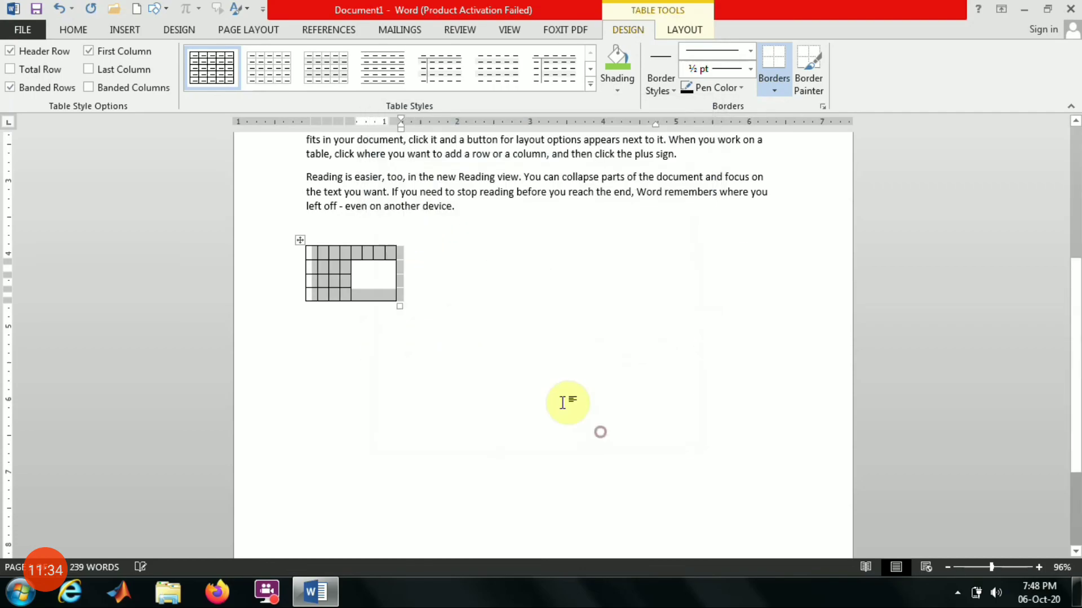
- Enter the sample-text formula =rand() on the empty line directly below the table
left_click(437, 297)
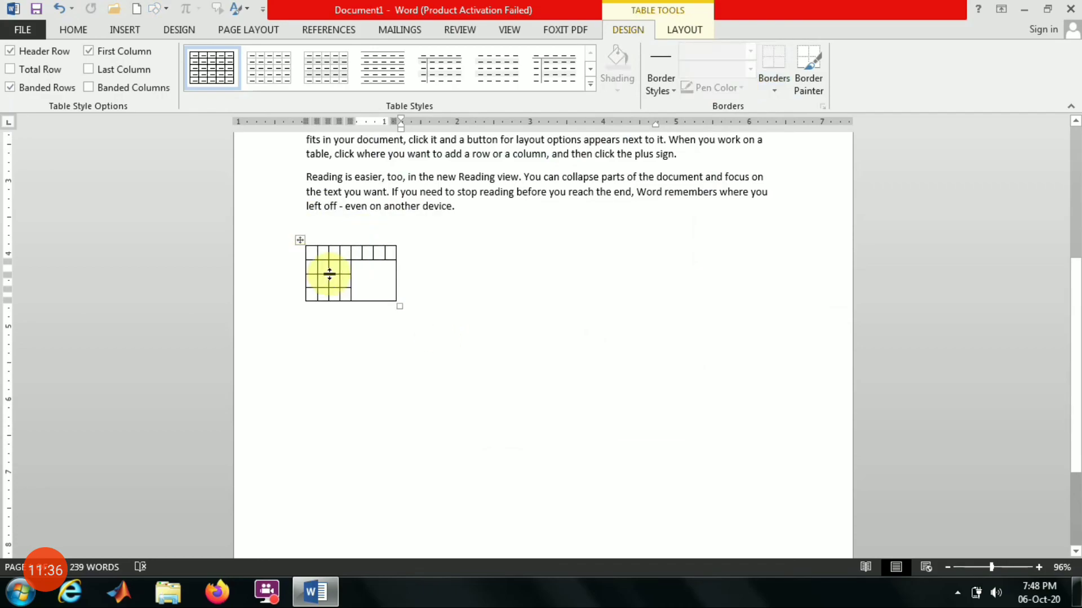
left_click(468, 320)
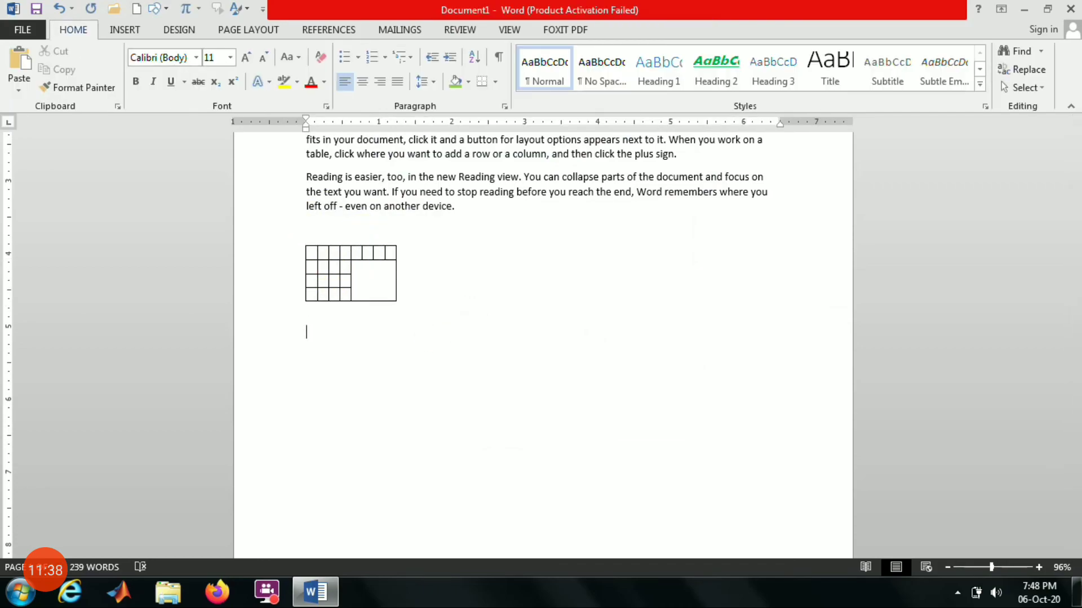
left_click(465, 330)
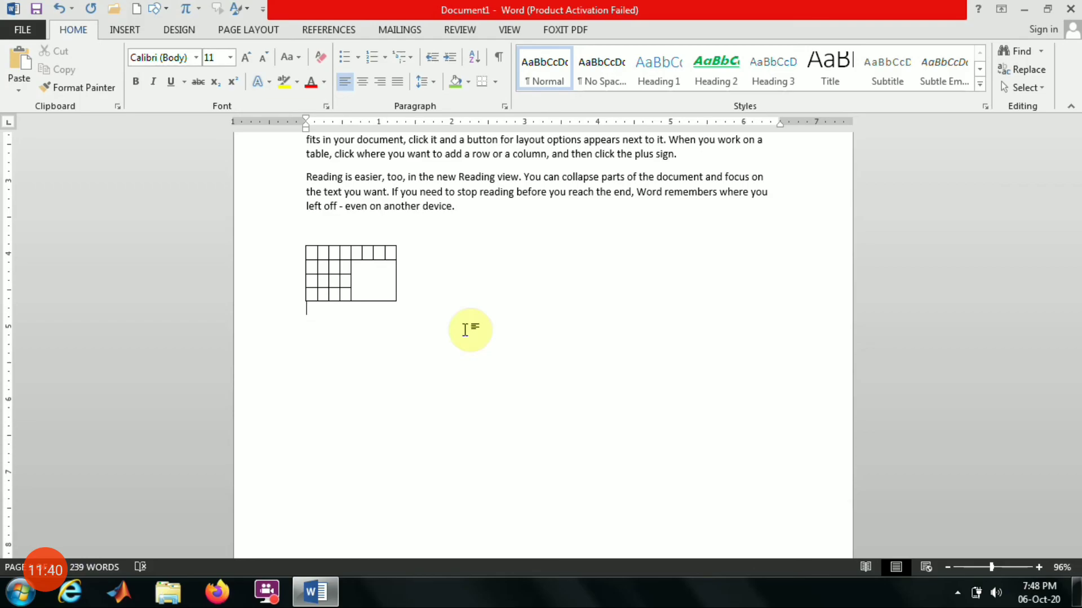
type("=rand()")
key("BackSpace")
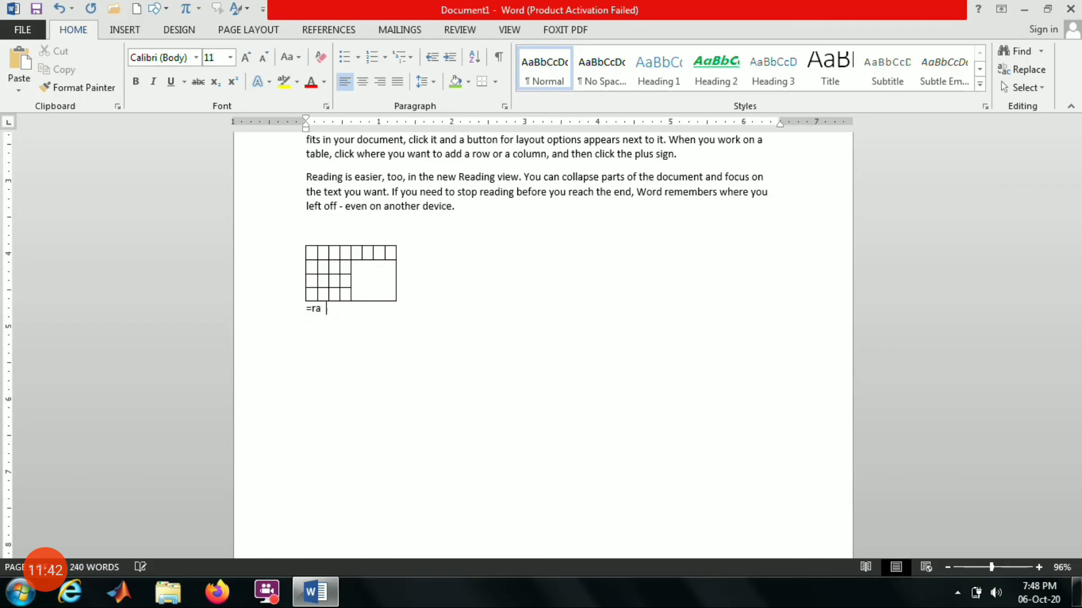